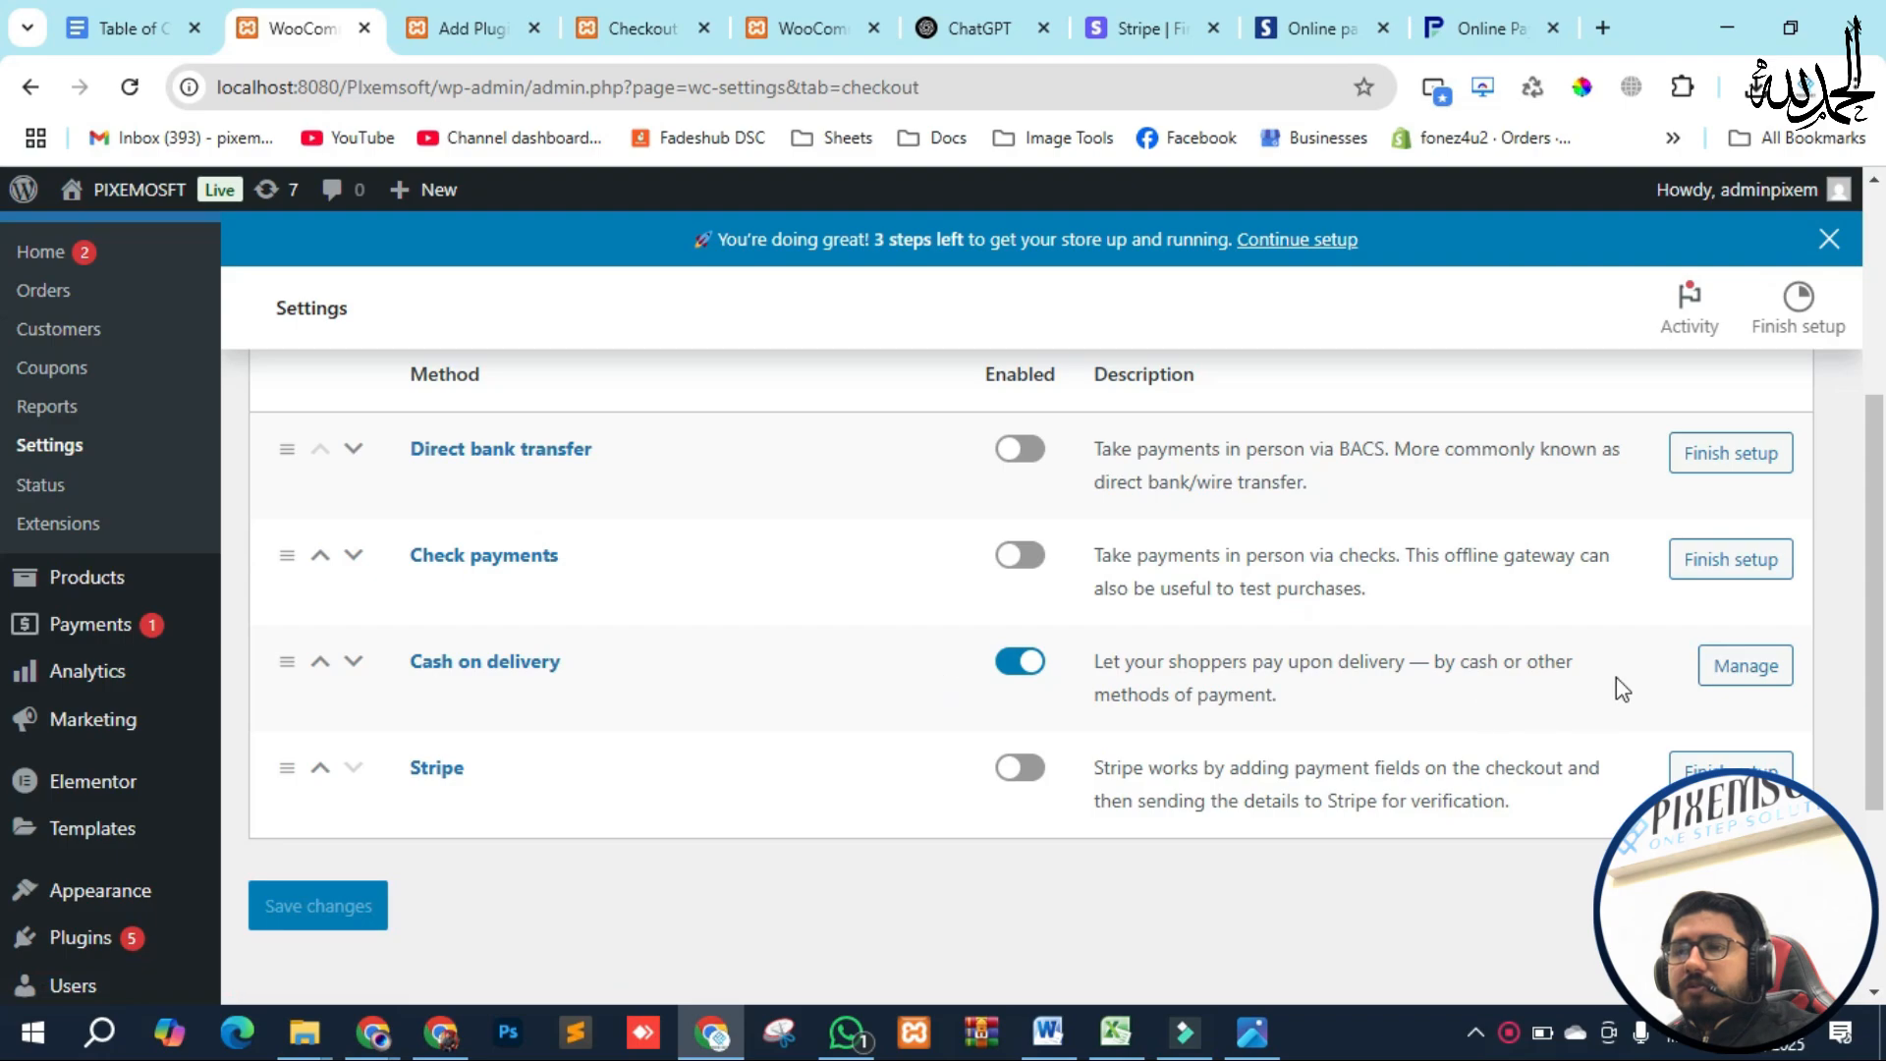
Review the installed payment methods in the WooCommerce payment settings
scroll(657, 673, "up", 5)
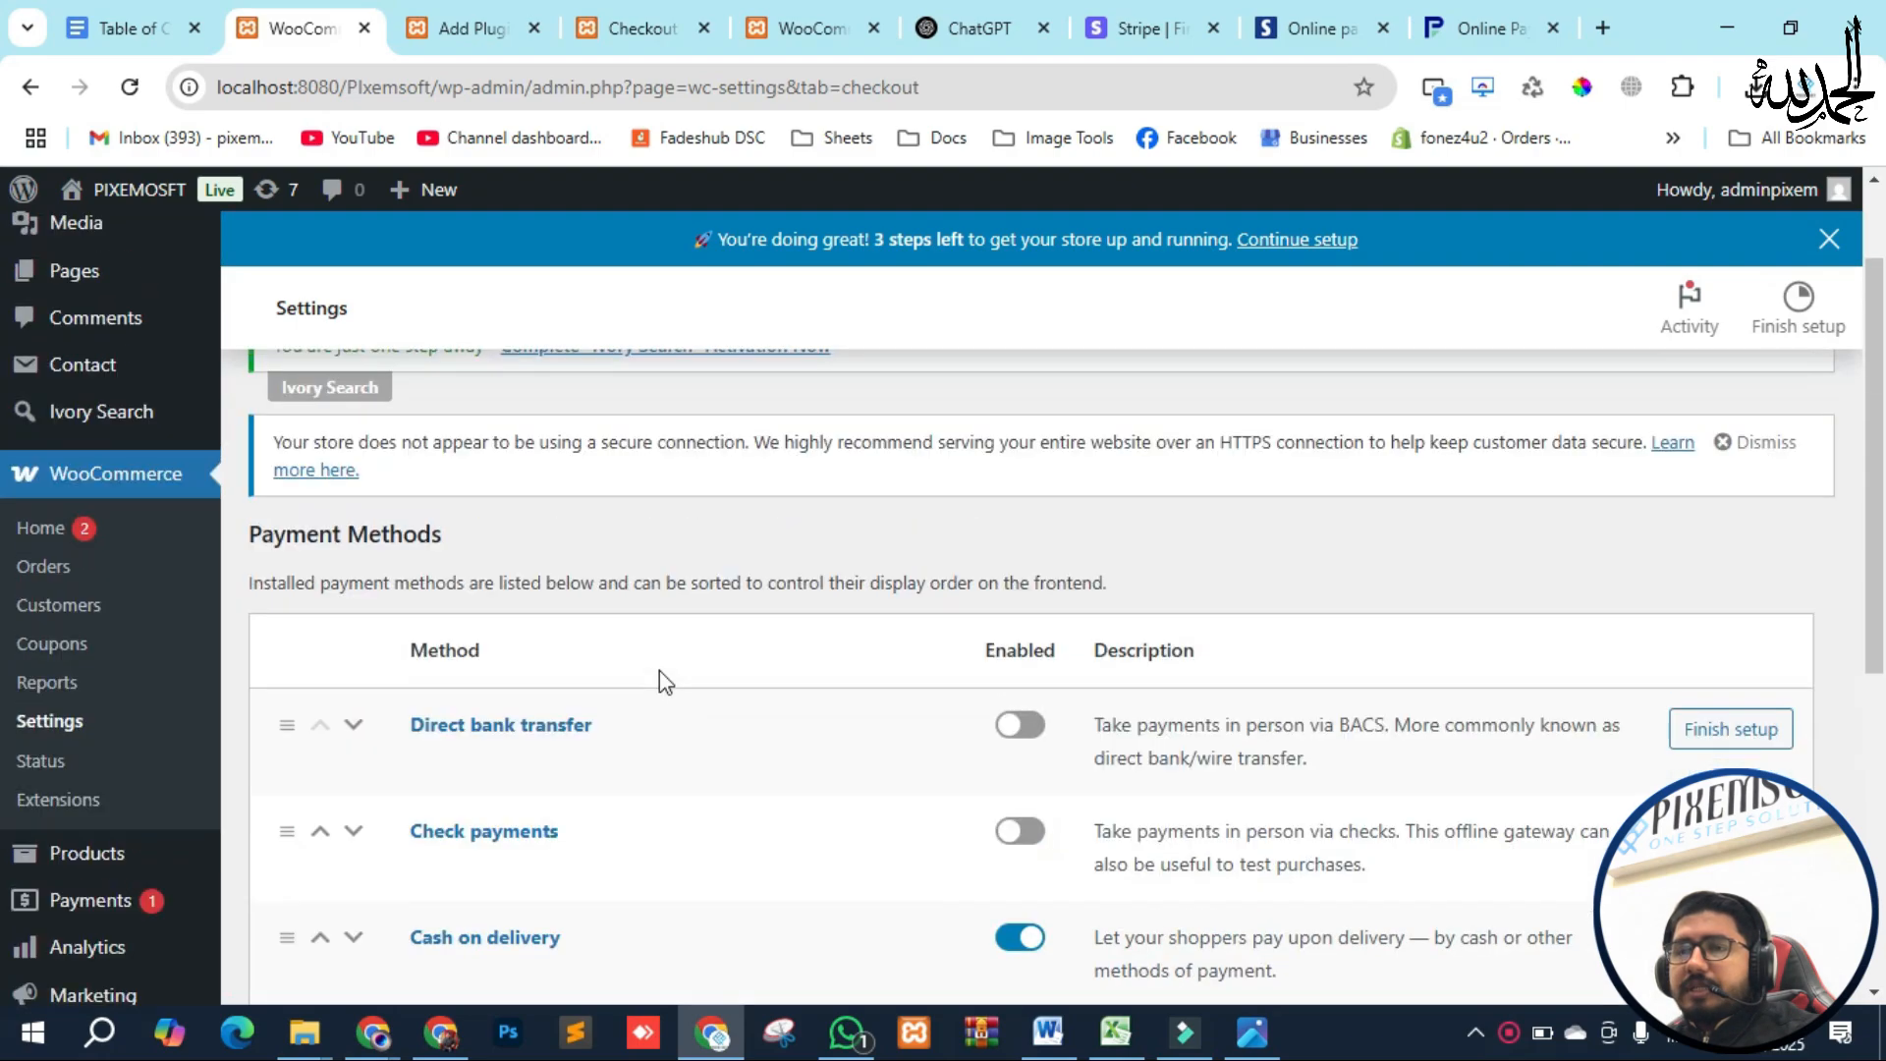
left_click(659, 282)
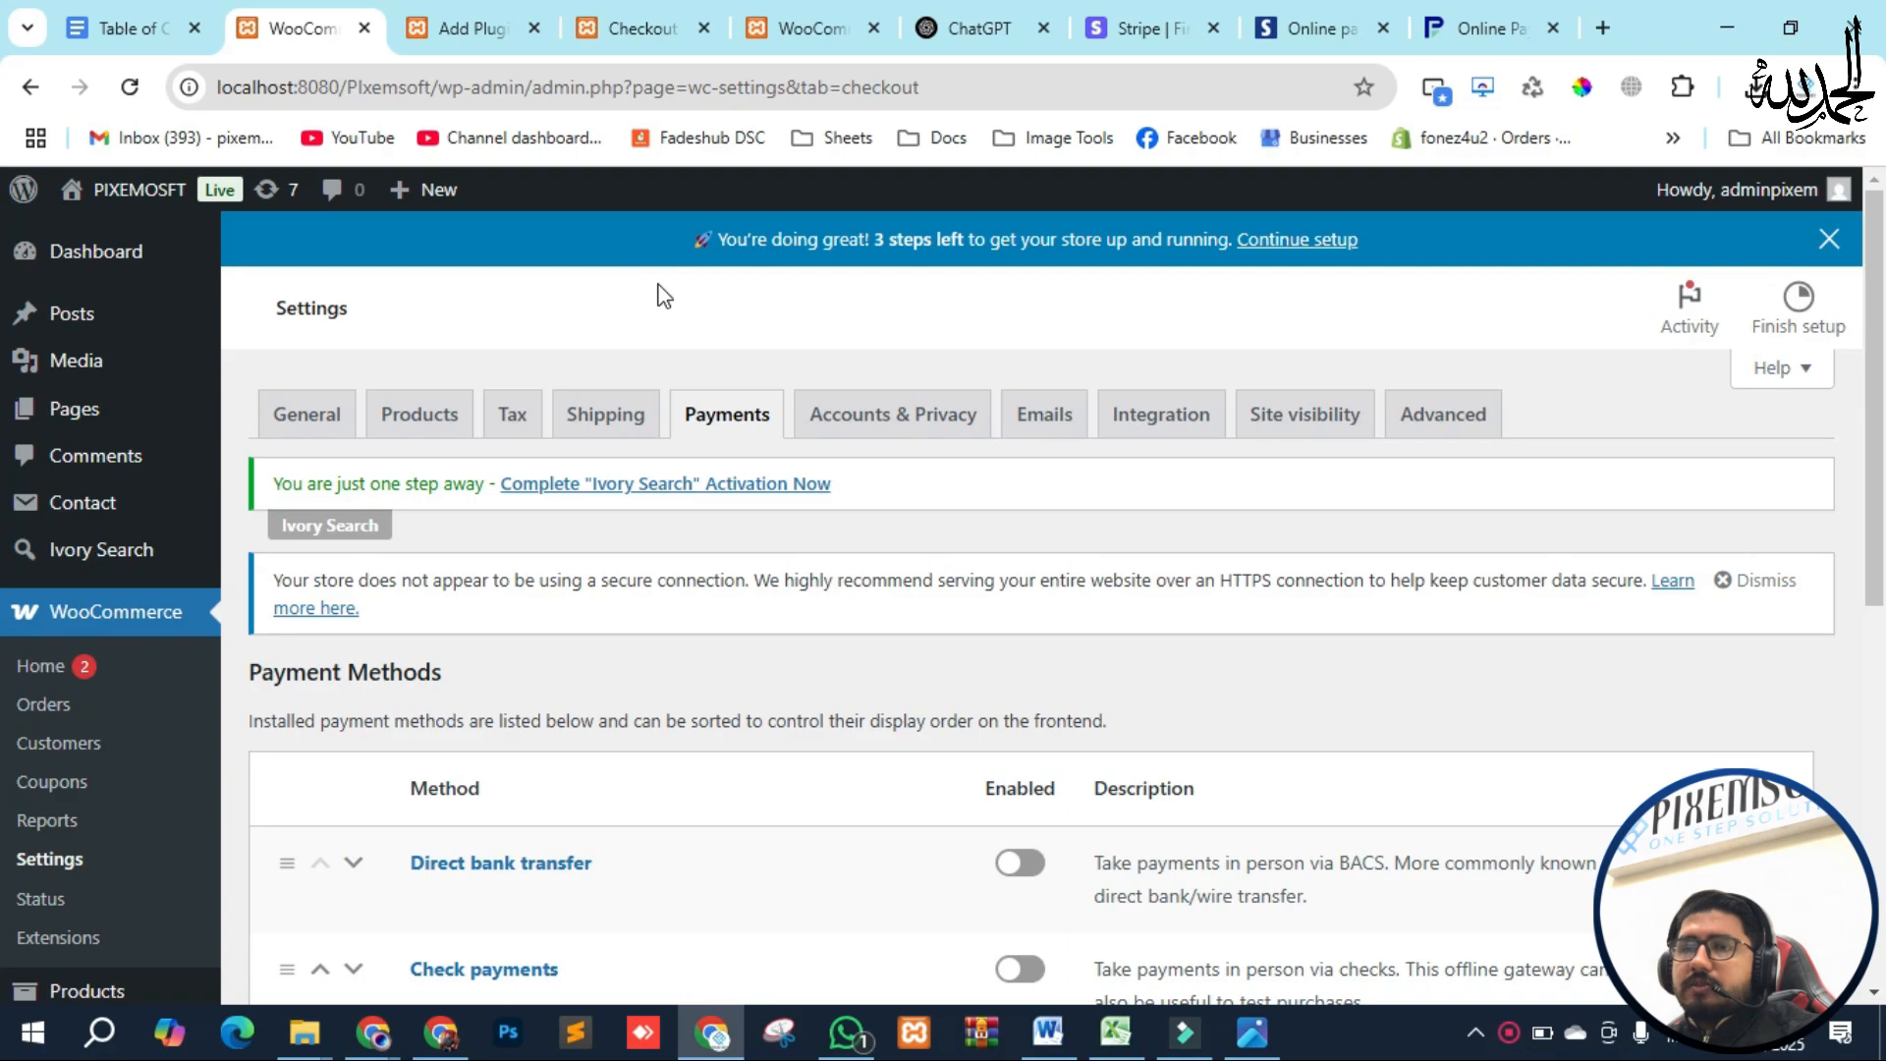
scroll(664, 295, "down", 3)
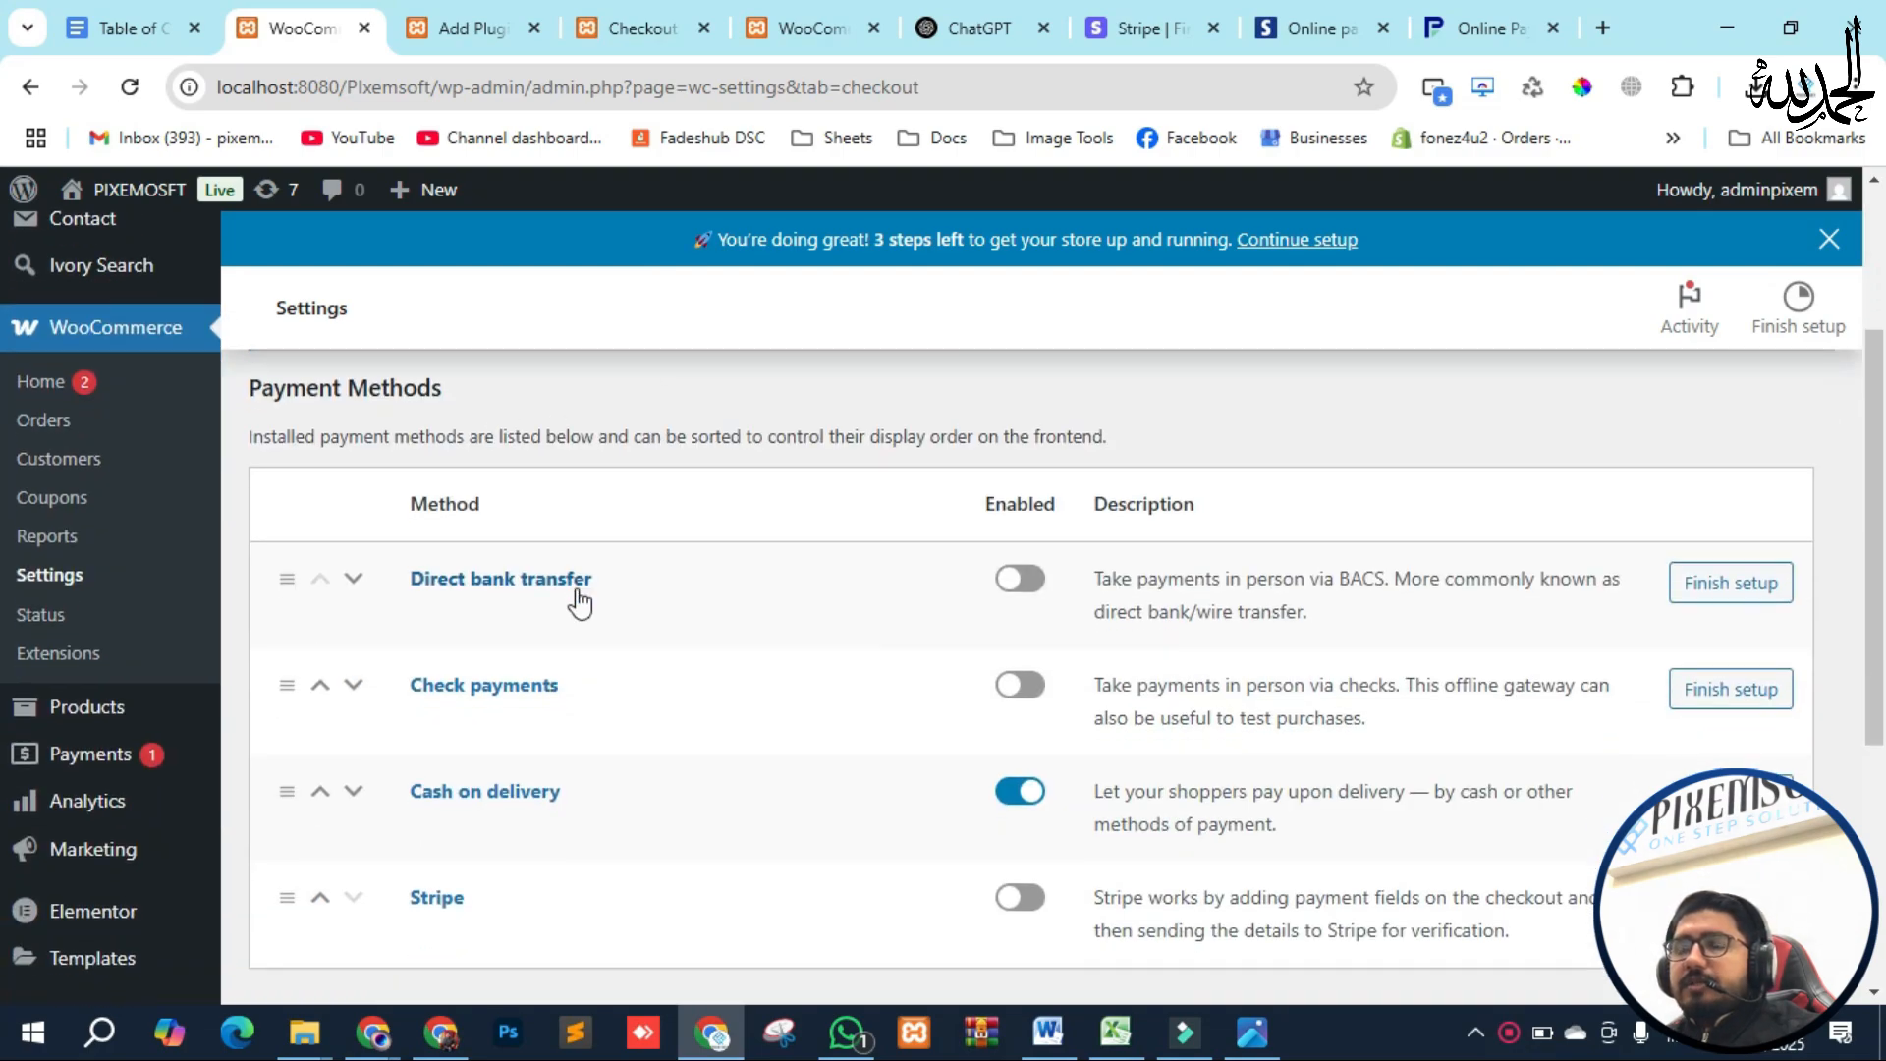
scroll(576, 550, "down", 3)
scroll(557, 751, "up", 3)
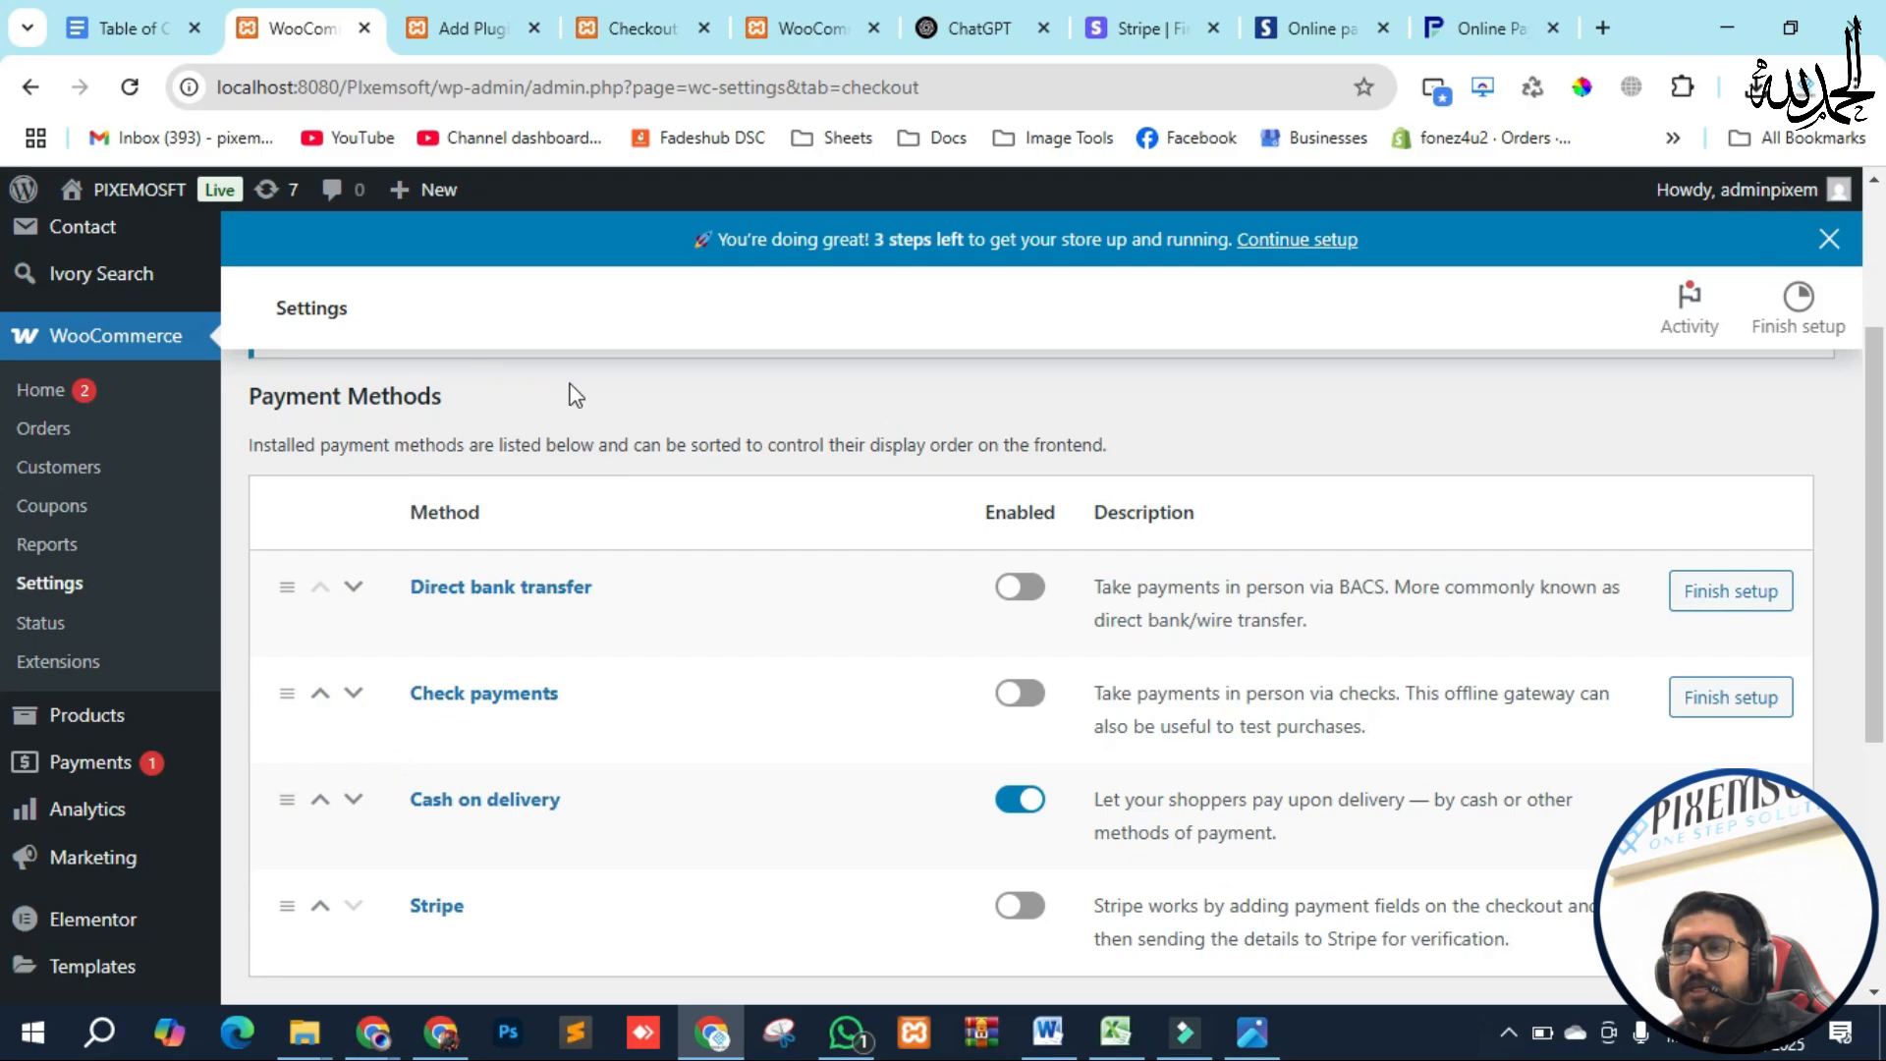
Look over the Stripe plugin search results and the Safepay and PayFast gateway websites
left_click(486, 28)
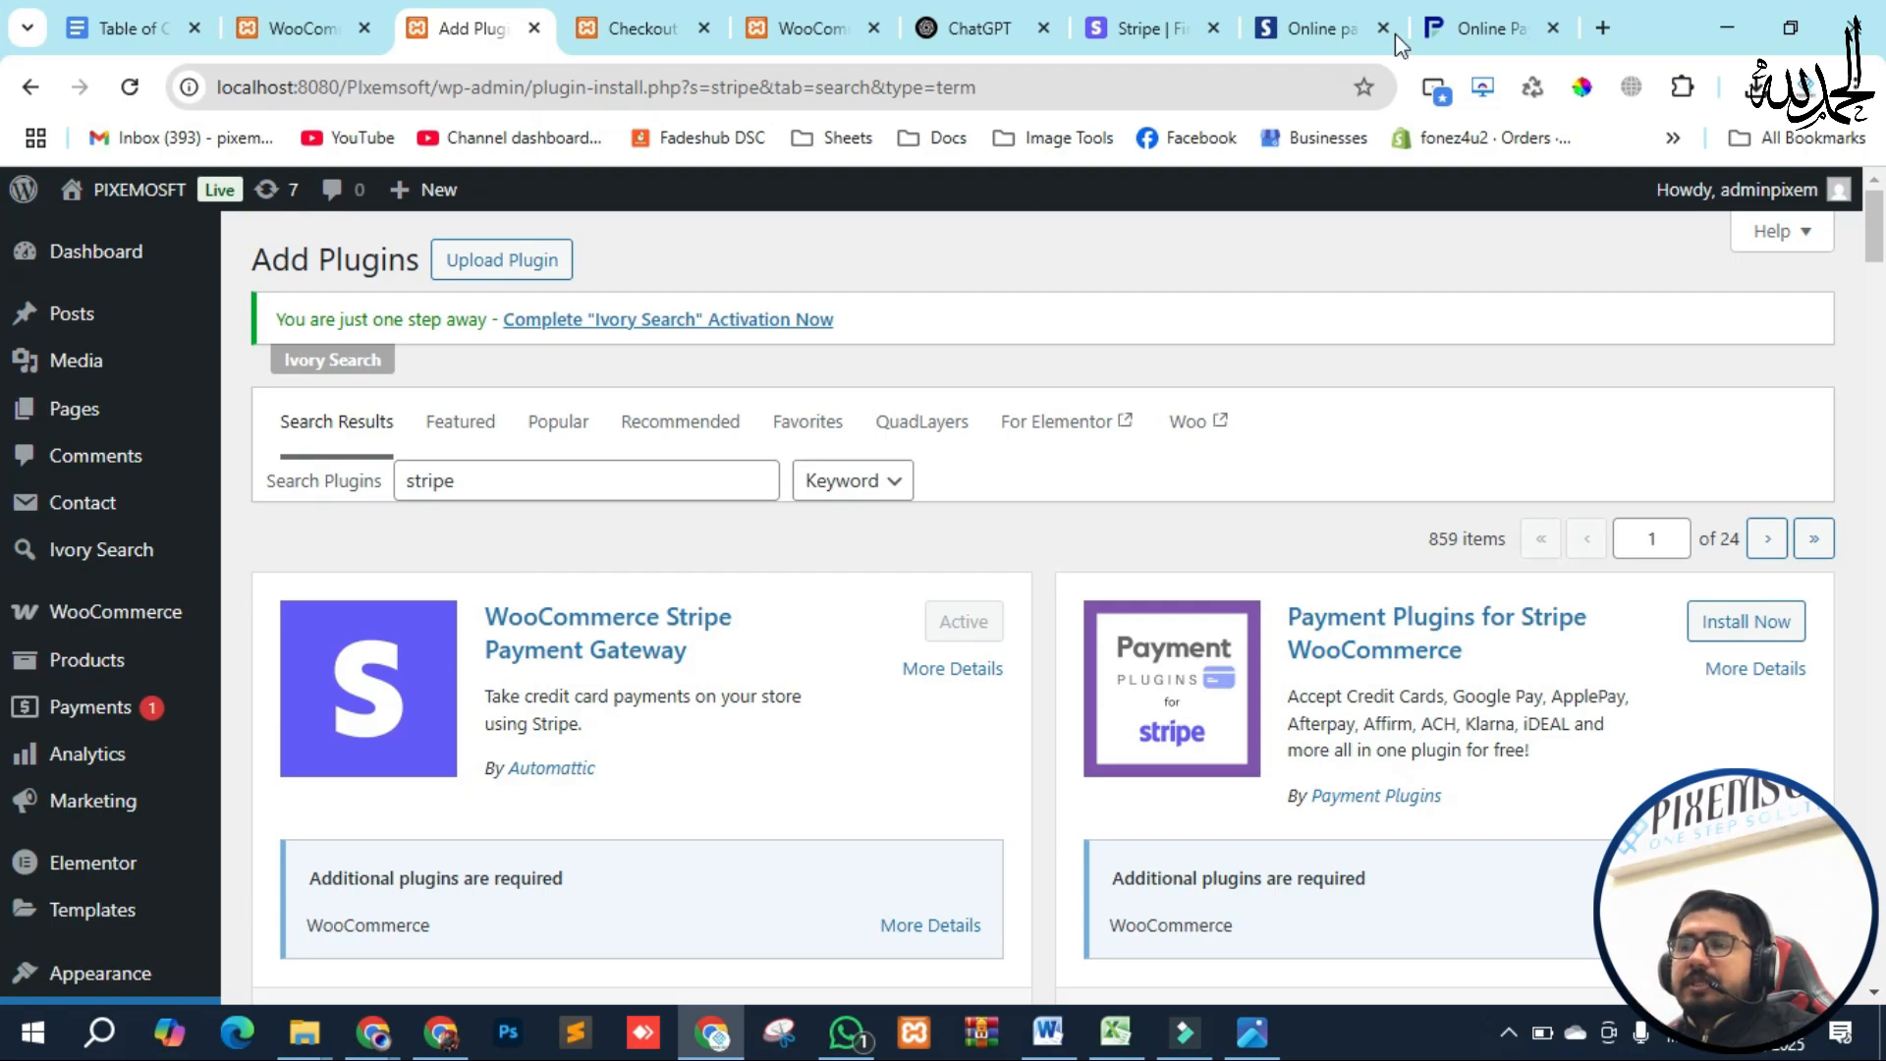
left_click(1316, 29)
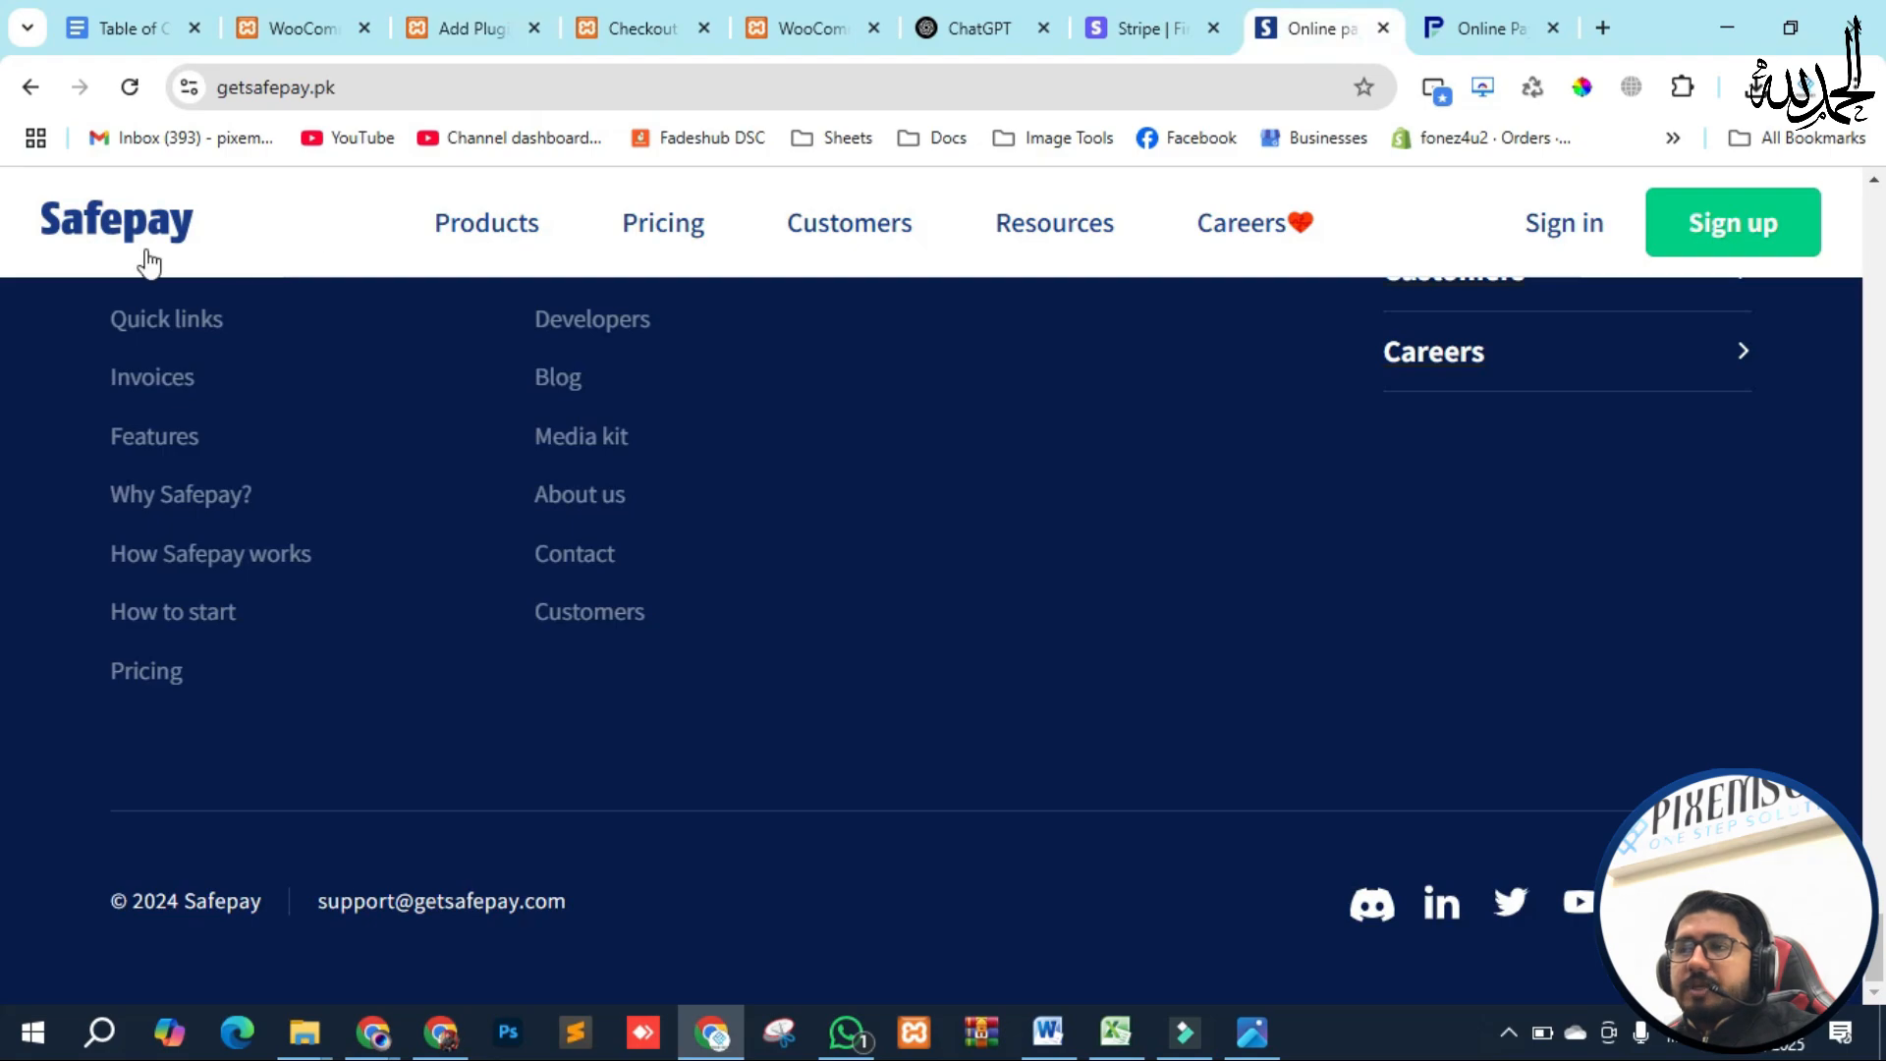
left_click(1473, 25)
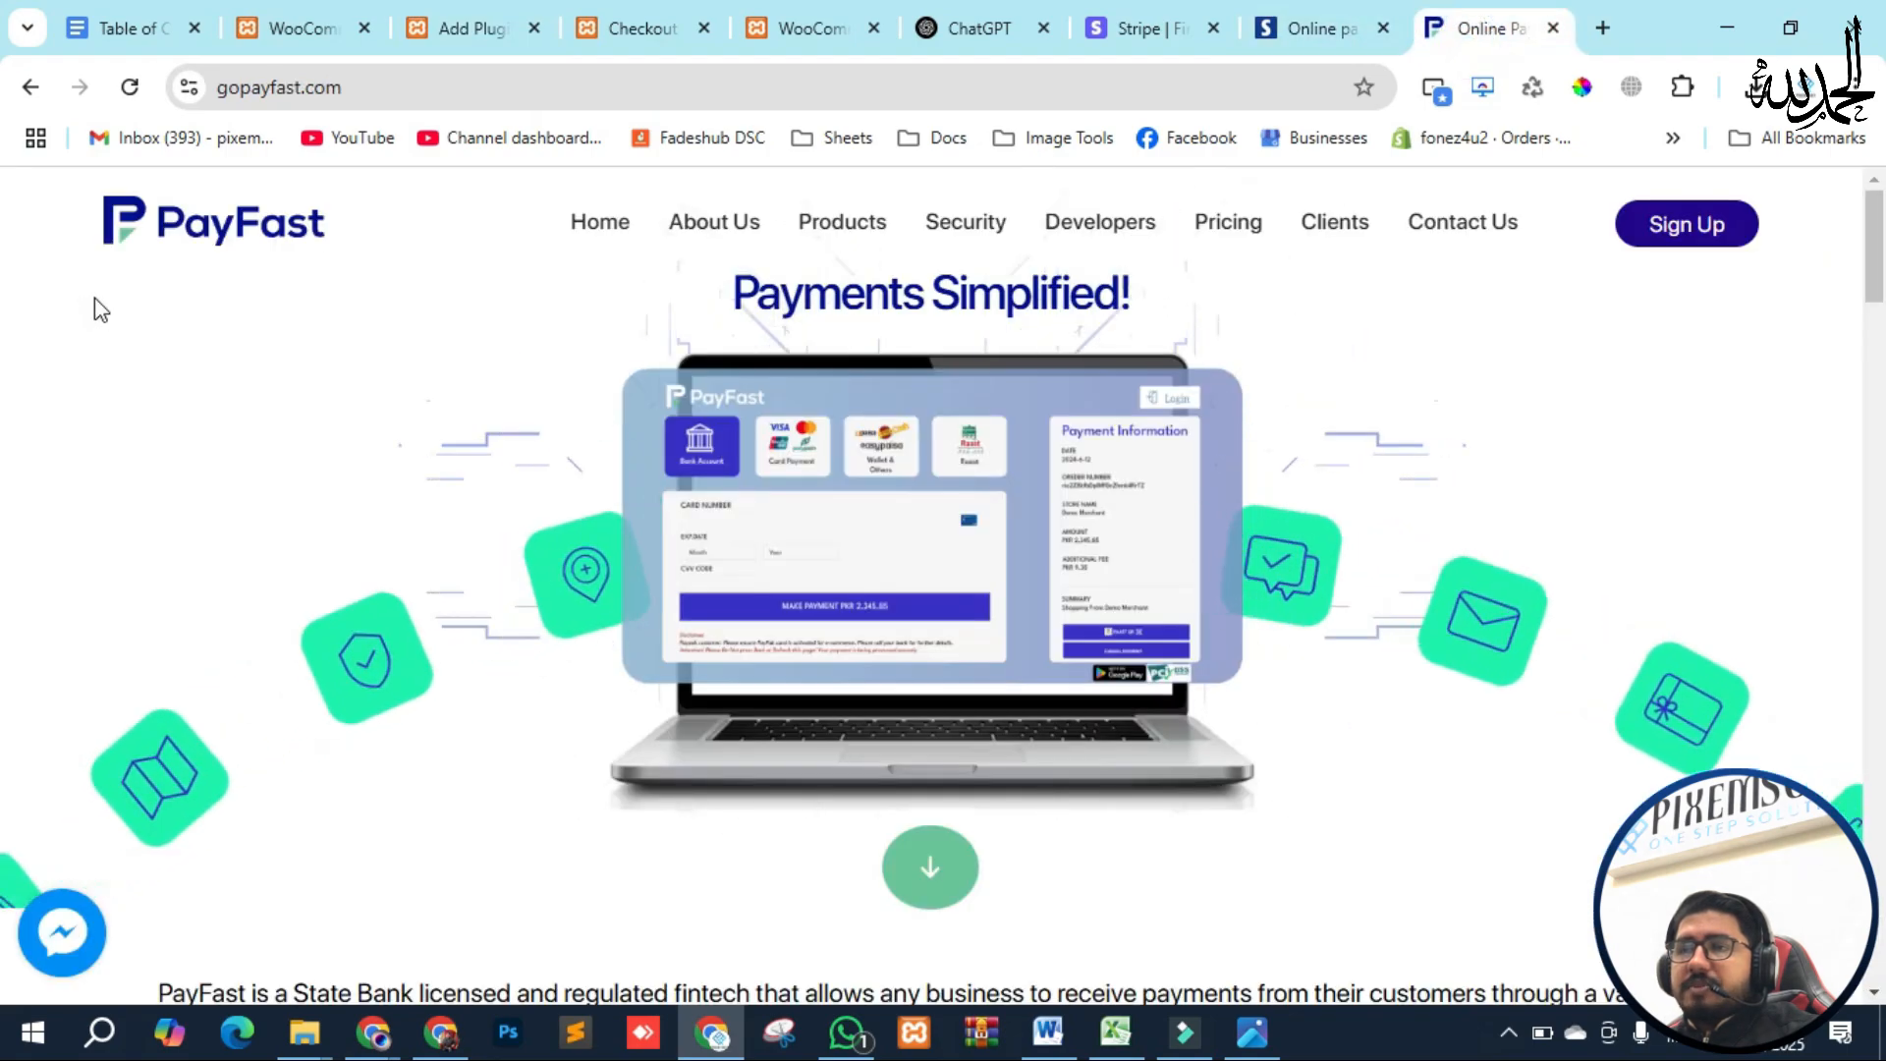
left_click(1288, 47)
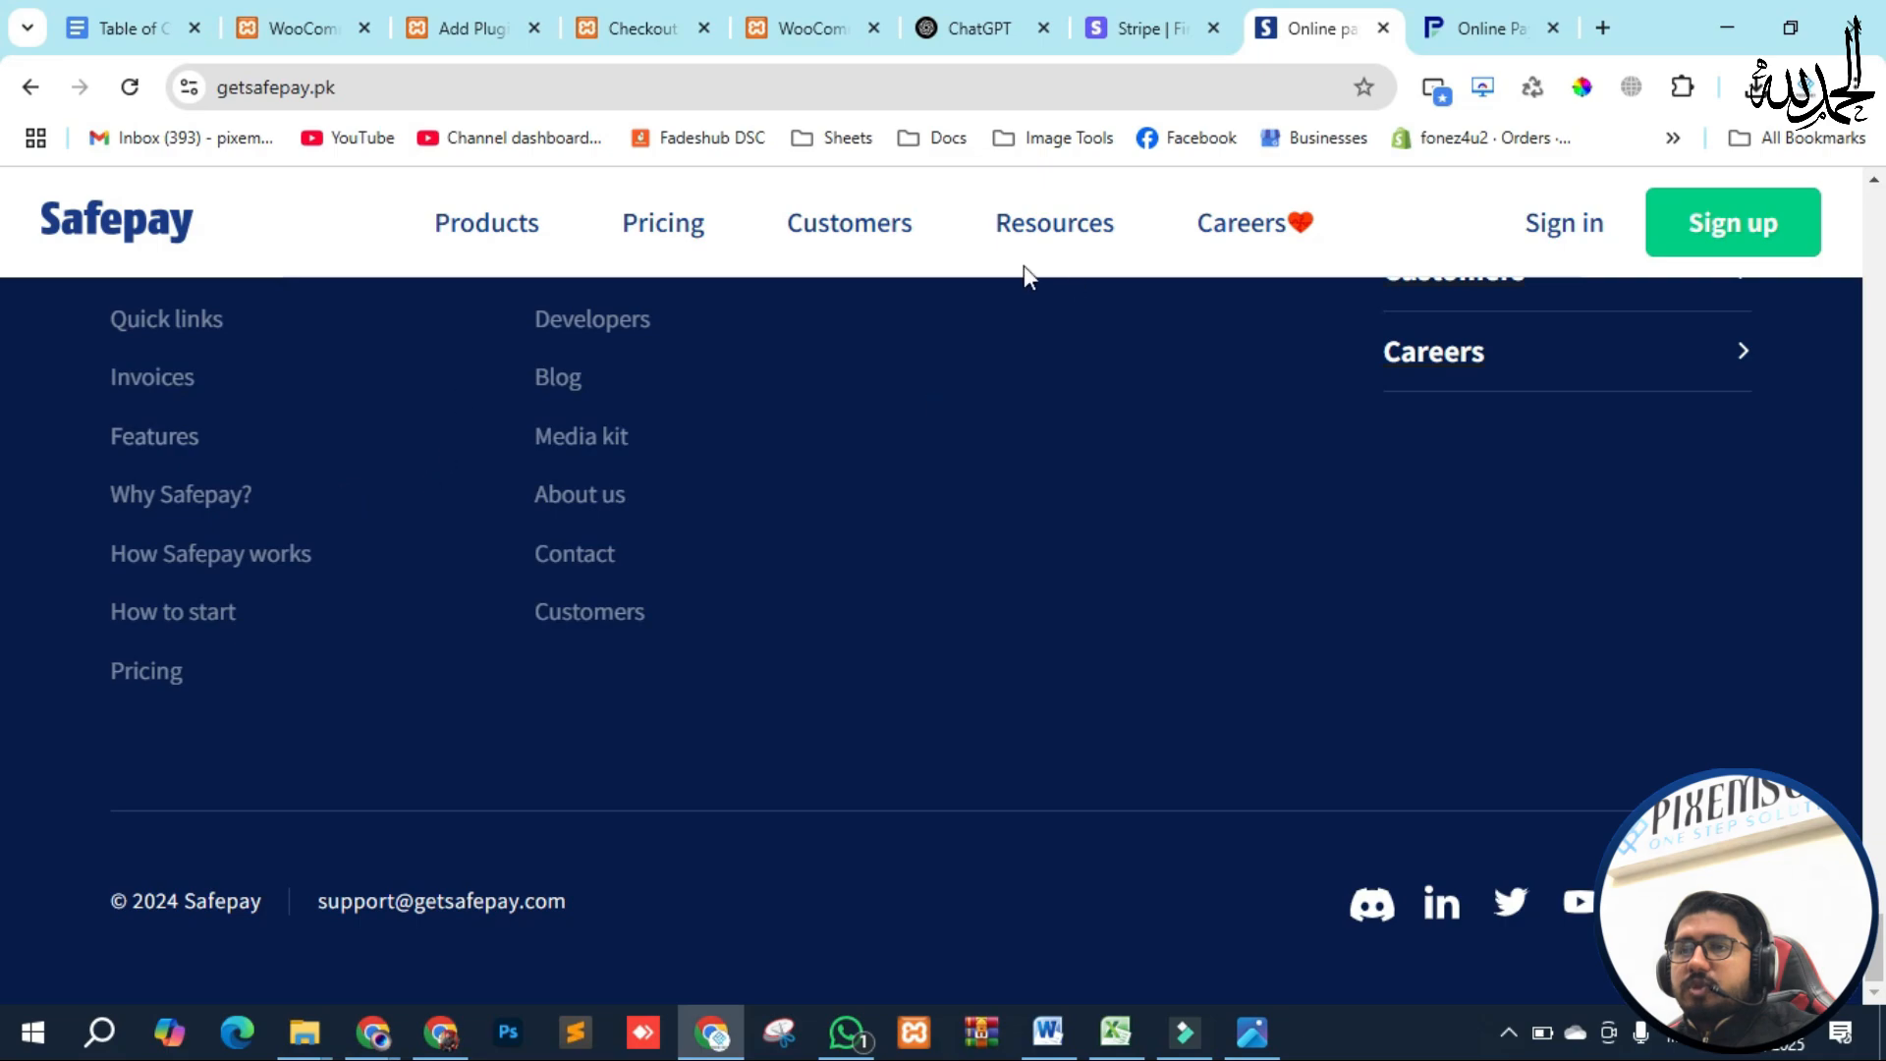
left_click(494, 35)
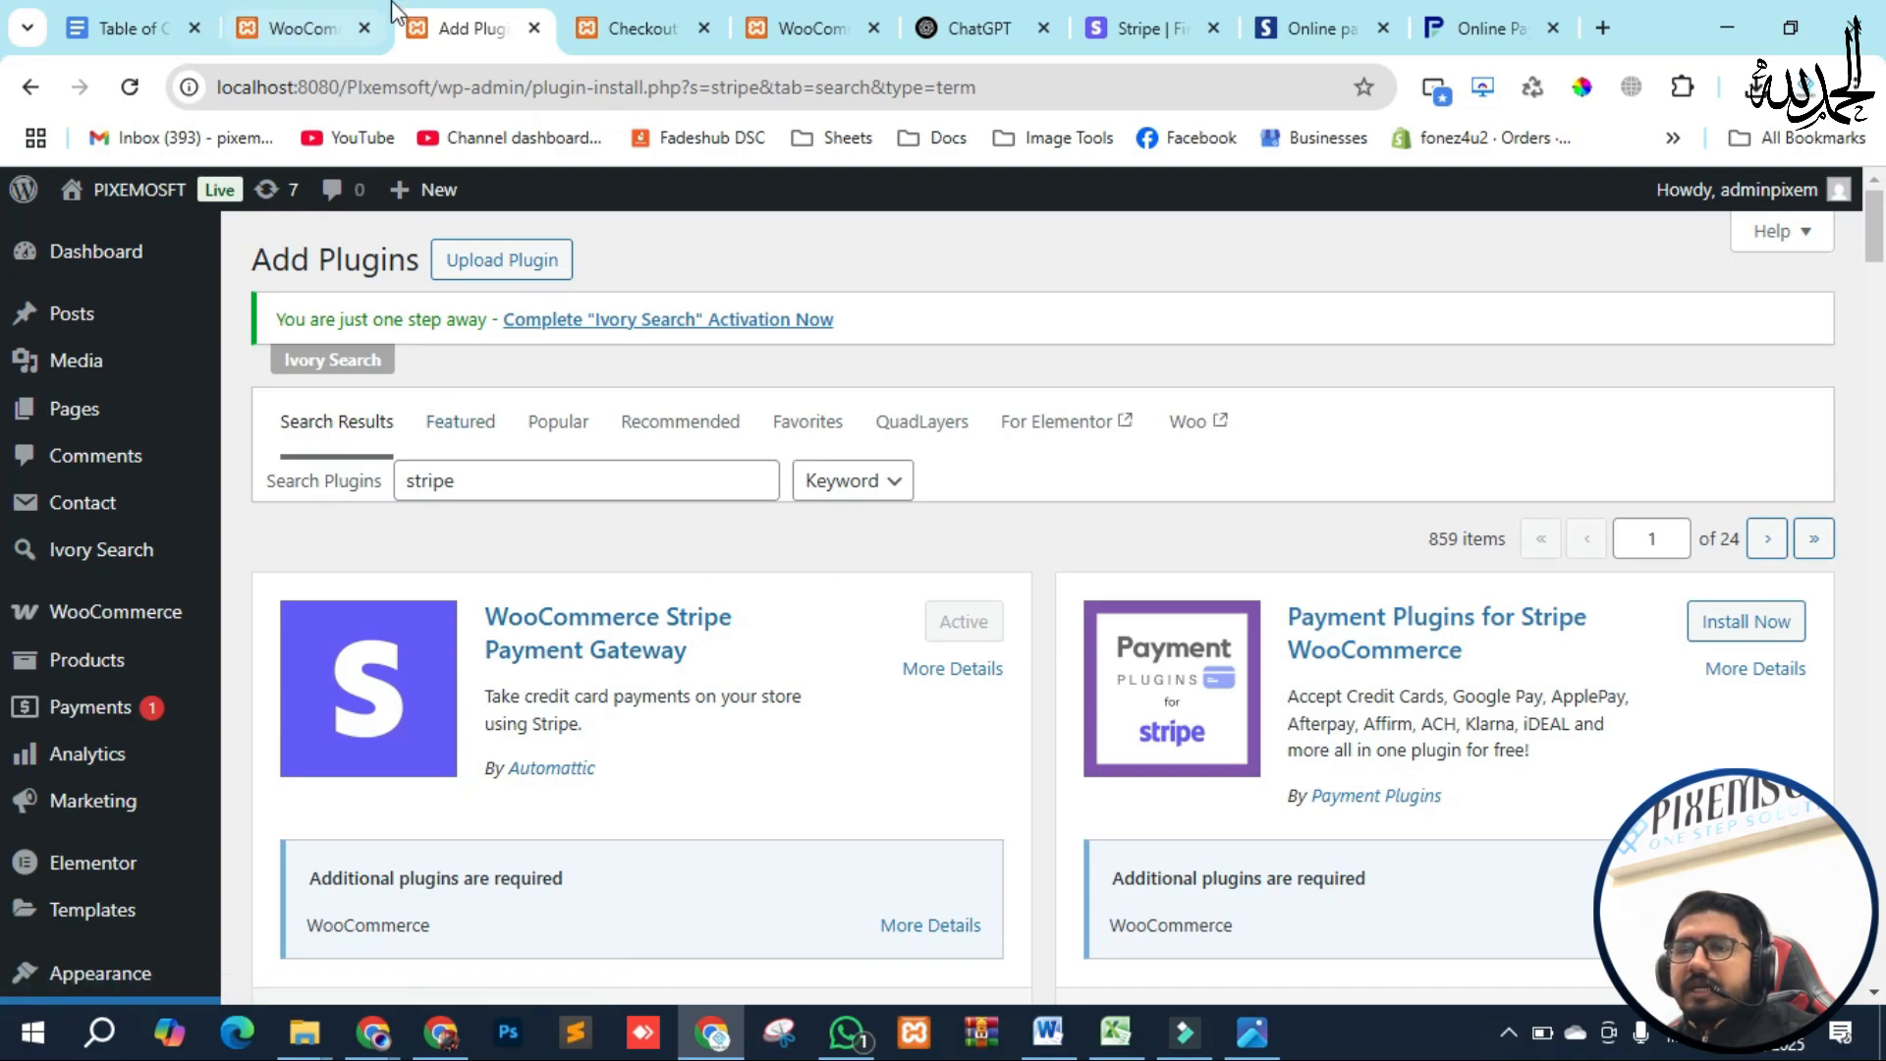
Return to the WooCommerce payment methods list and switch on the Stripe method to start its setup
left_click(324, 24)
scroll(602, 815, "down", 3)
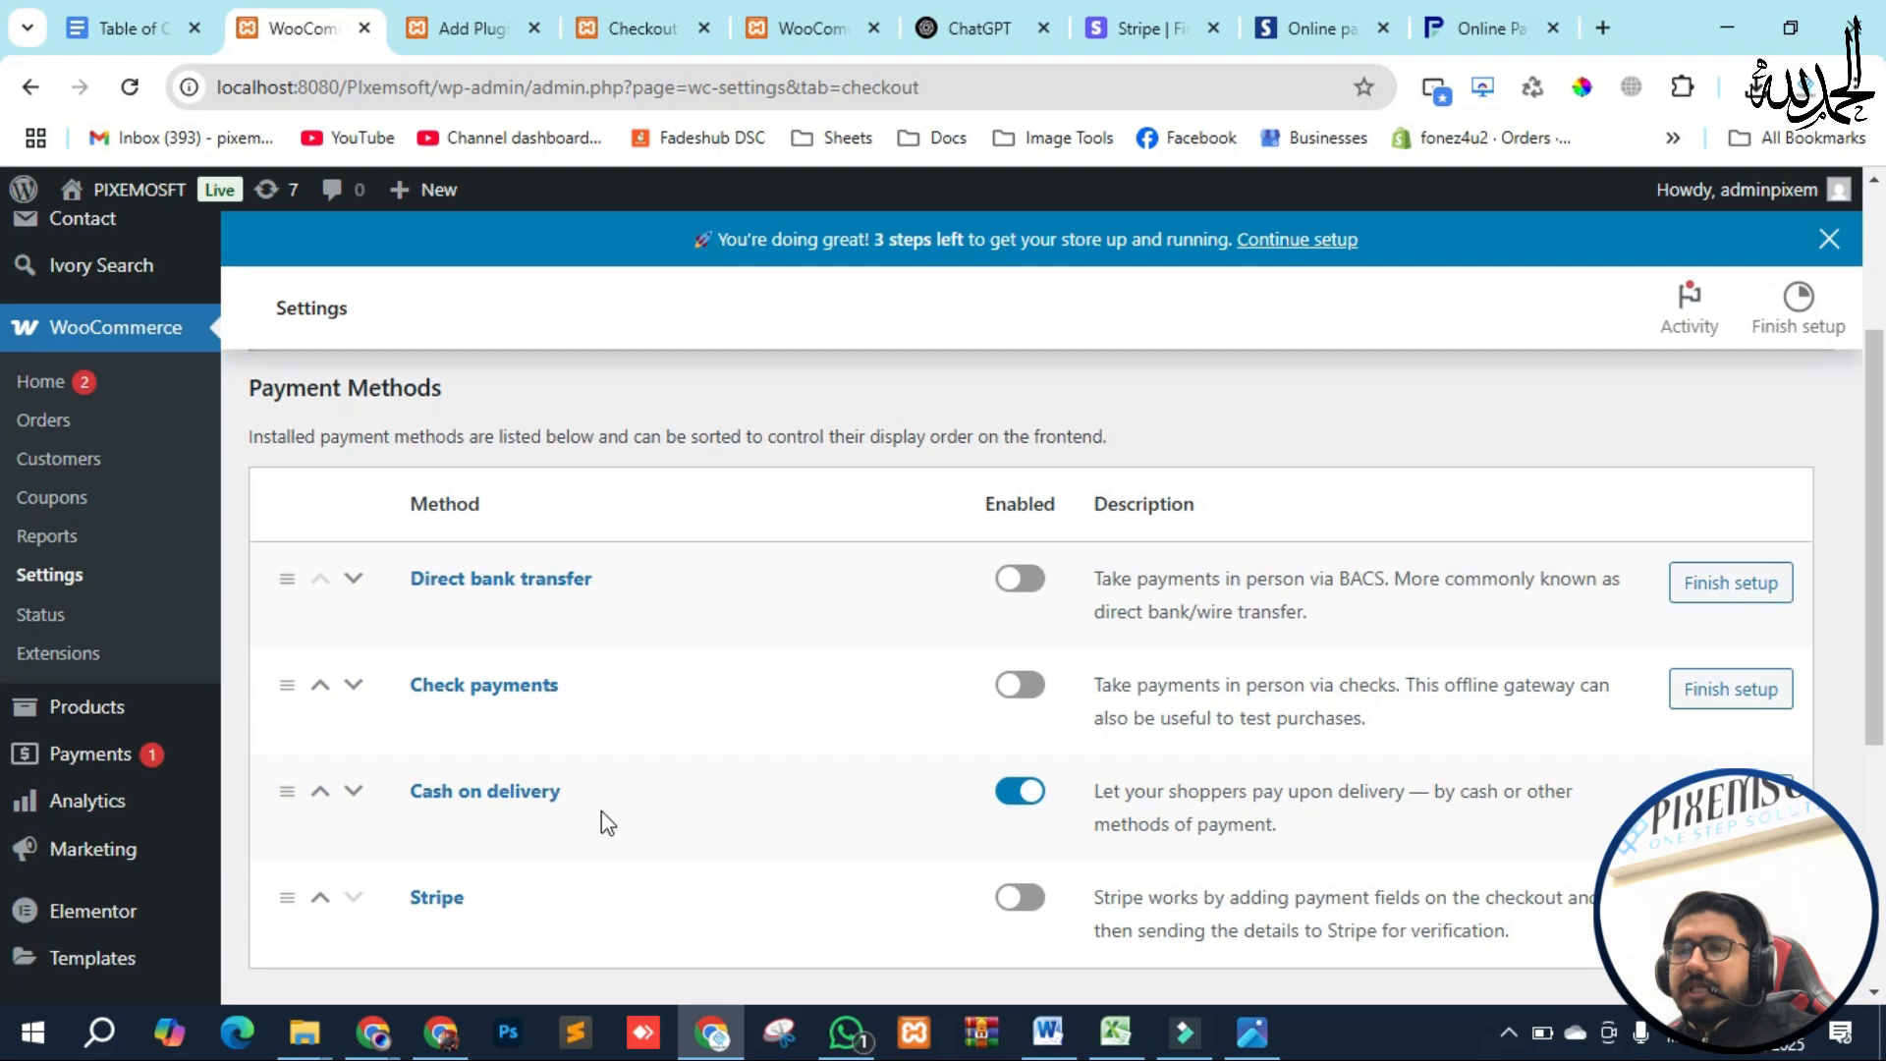
scroll(497, 674, "up", 9)
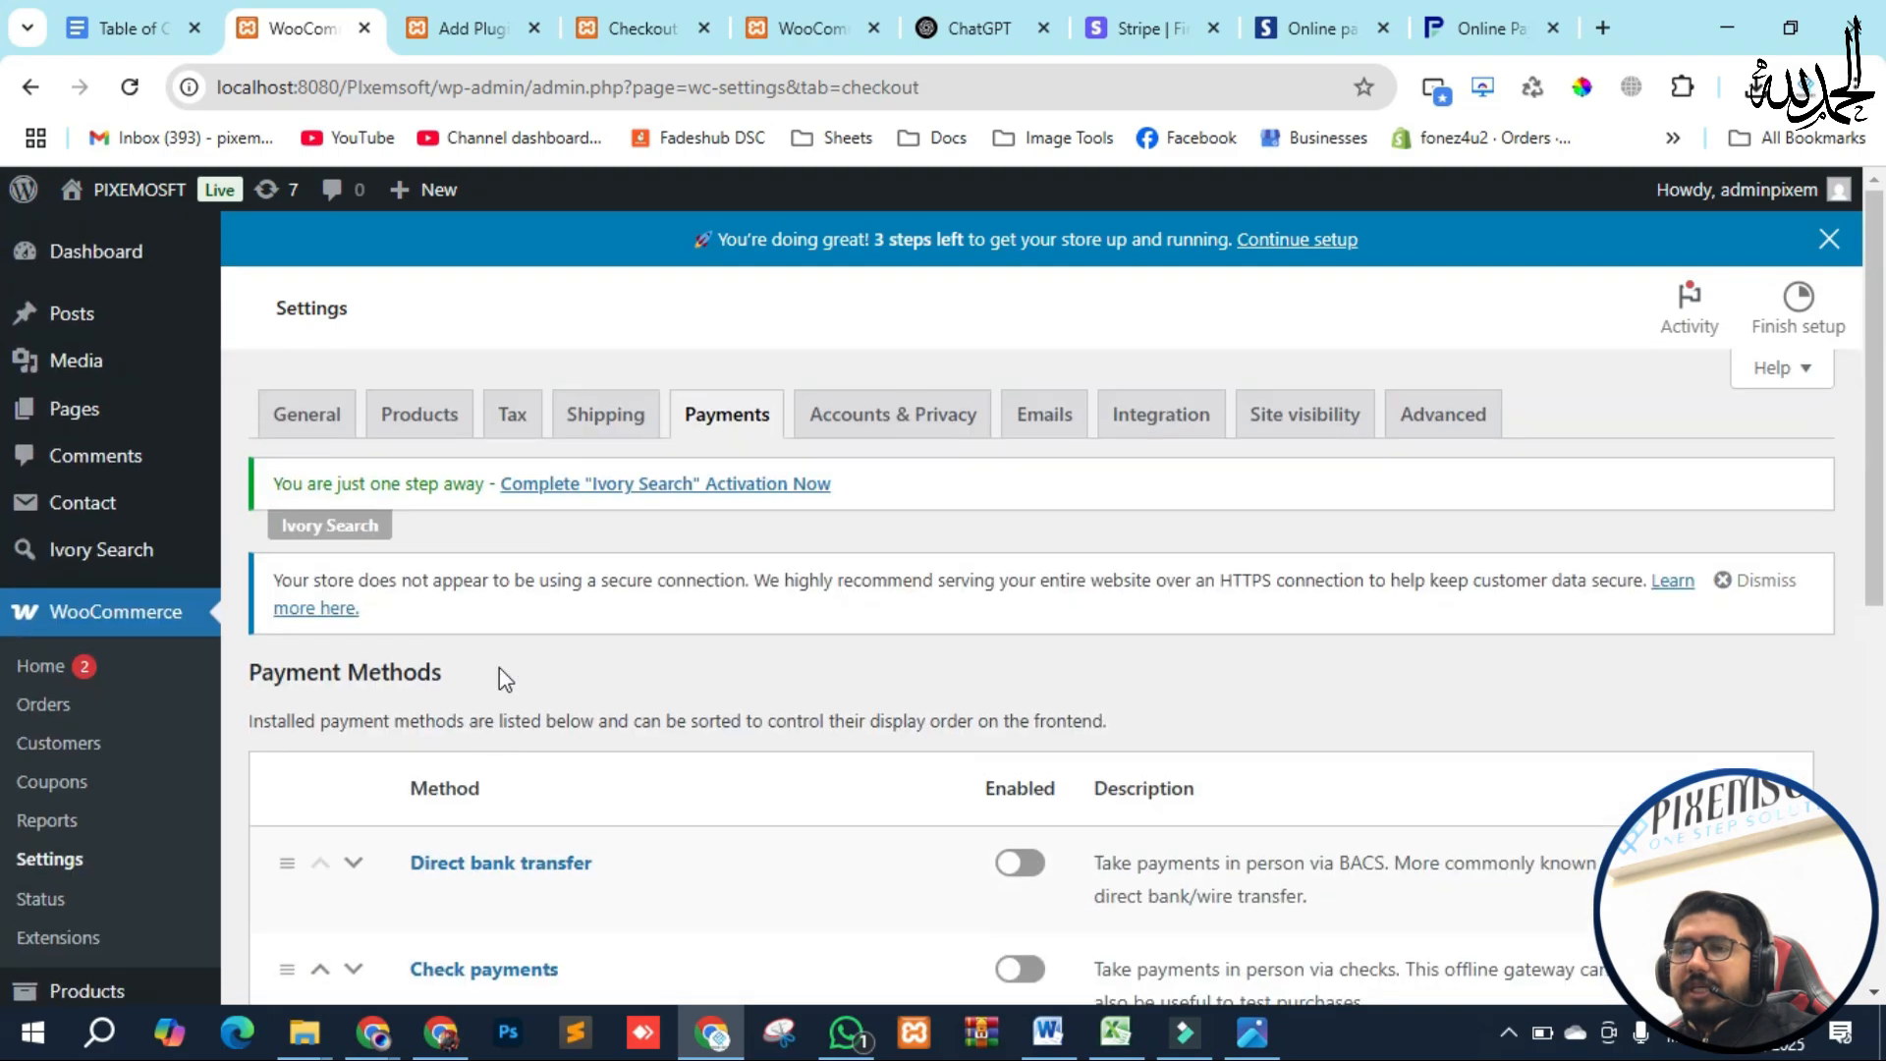
scroll(511, 663, "down", 6)
scroll(536, 699, "down", 3)
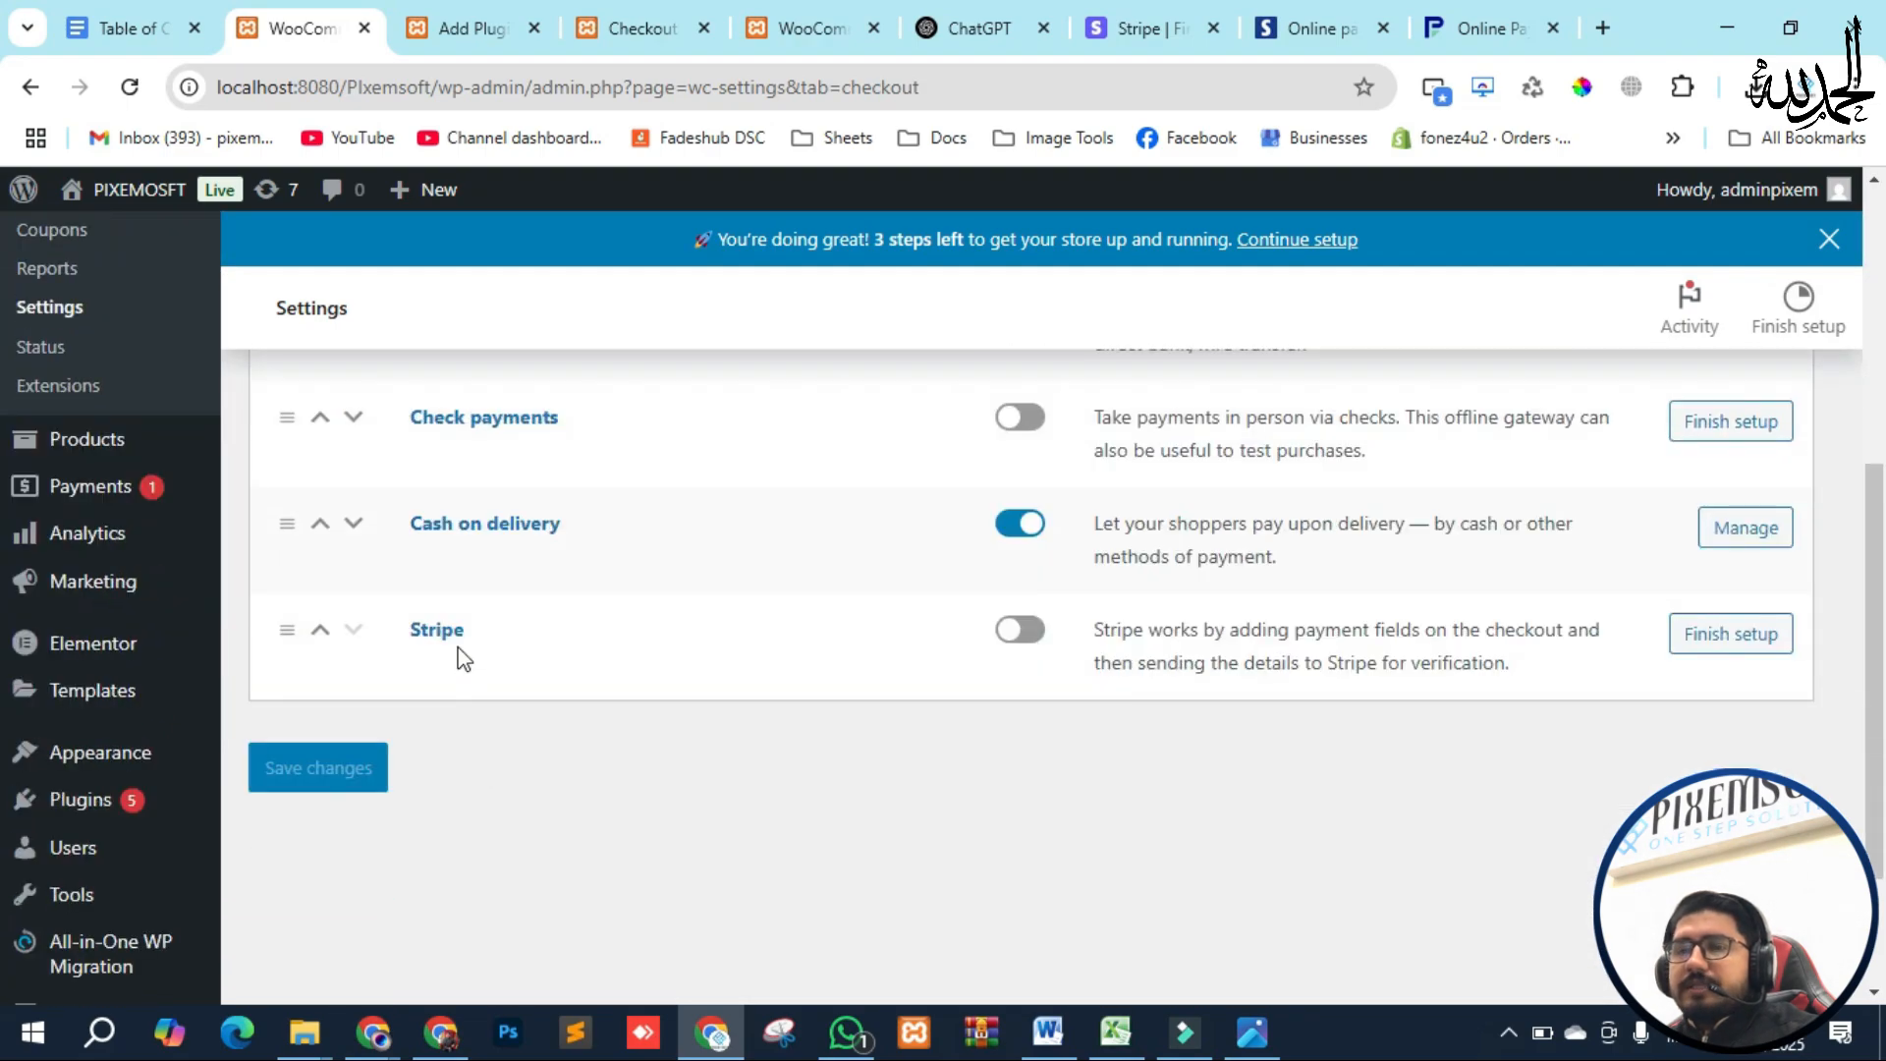
left_click(1008, 634)
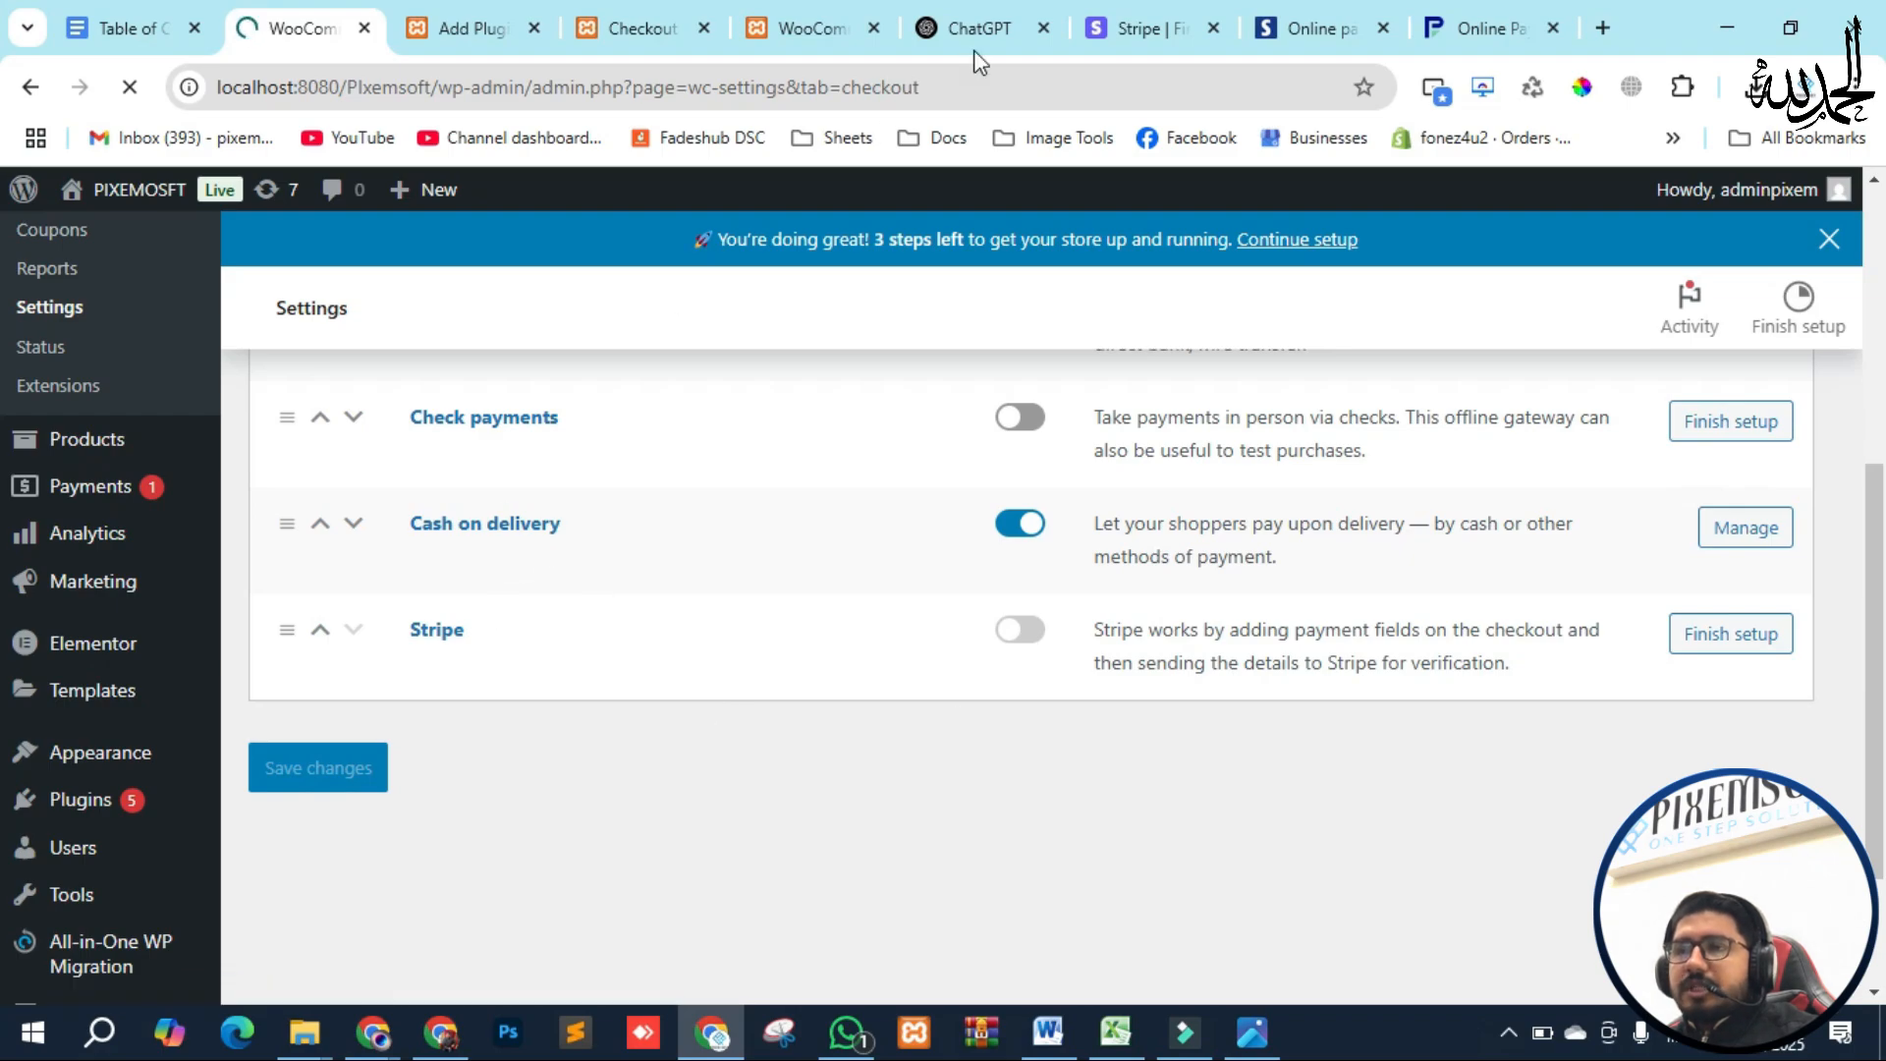
Look through the Stripe website's homepage, including its developer resources
left_click(1103, 12)
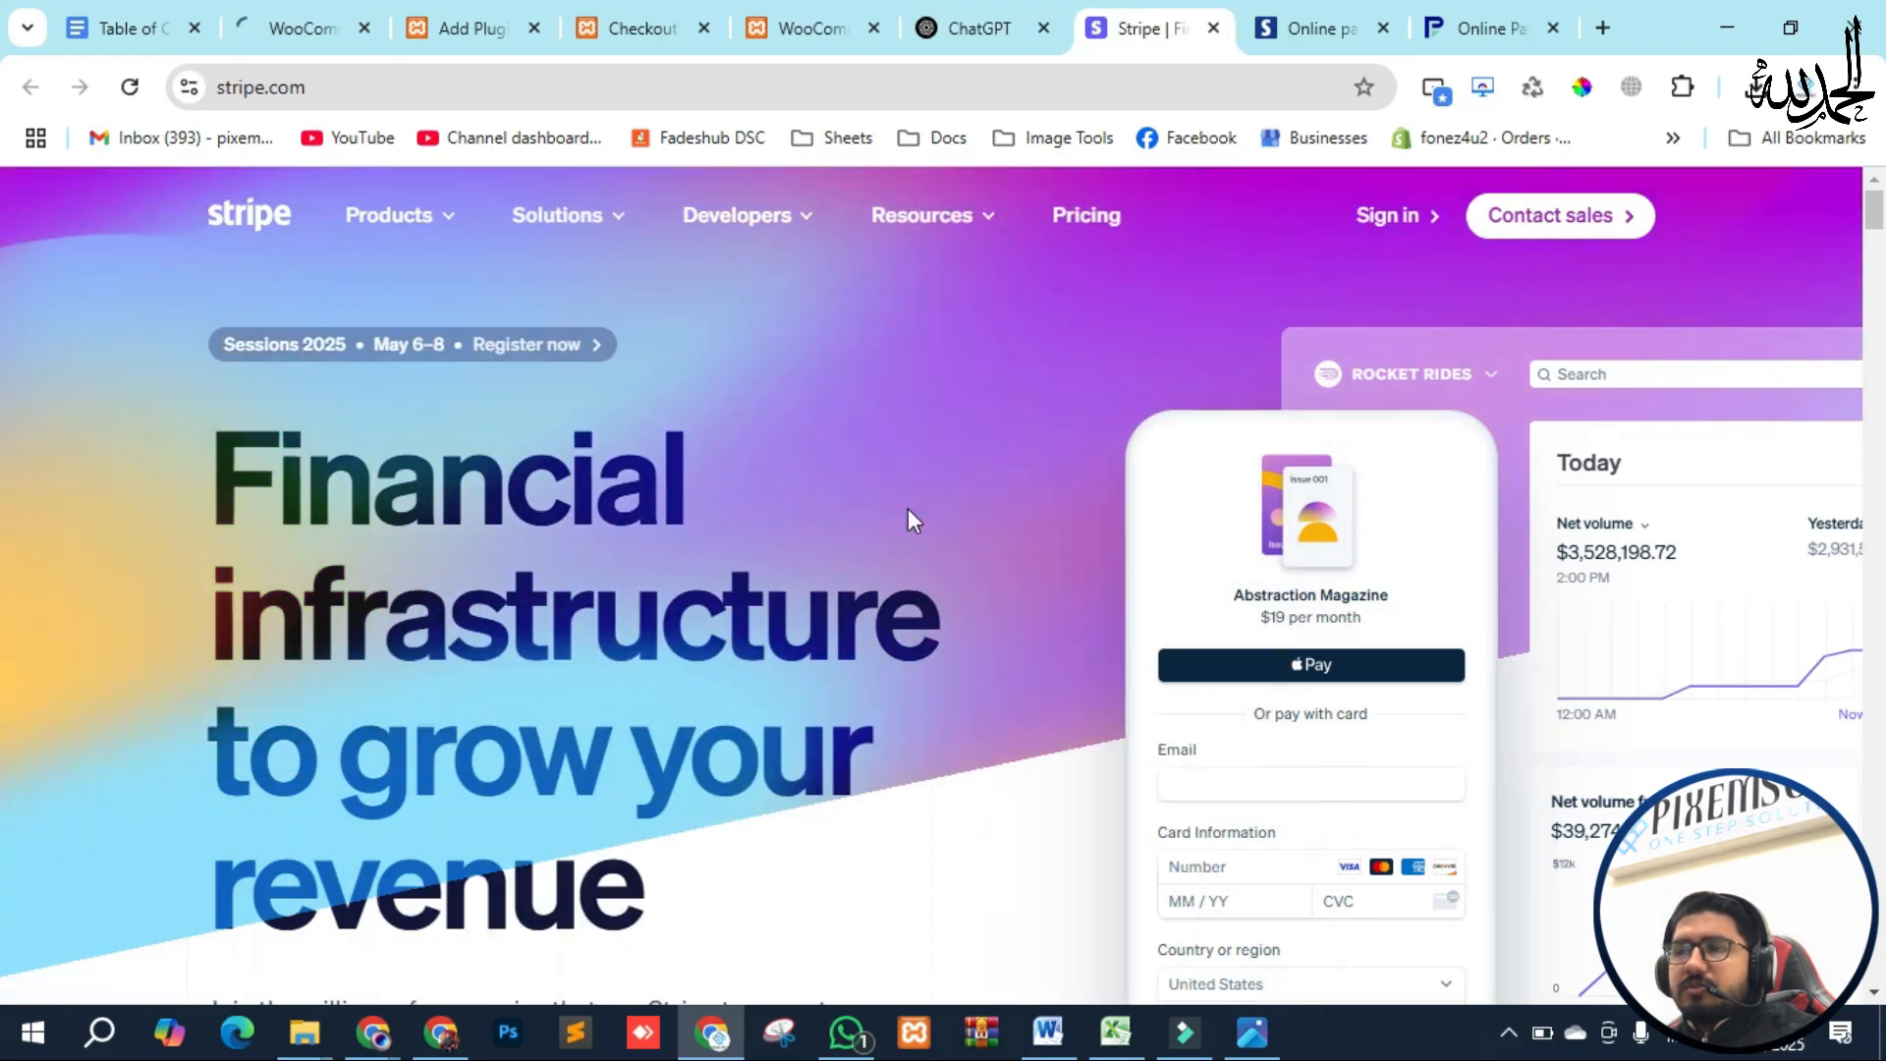
scroll(1507, 536, "down", 8)
scroll(1342, 640, "down", 4)
scroll(1035, 674, "up", 12)
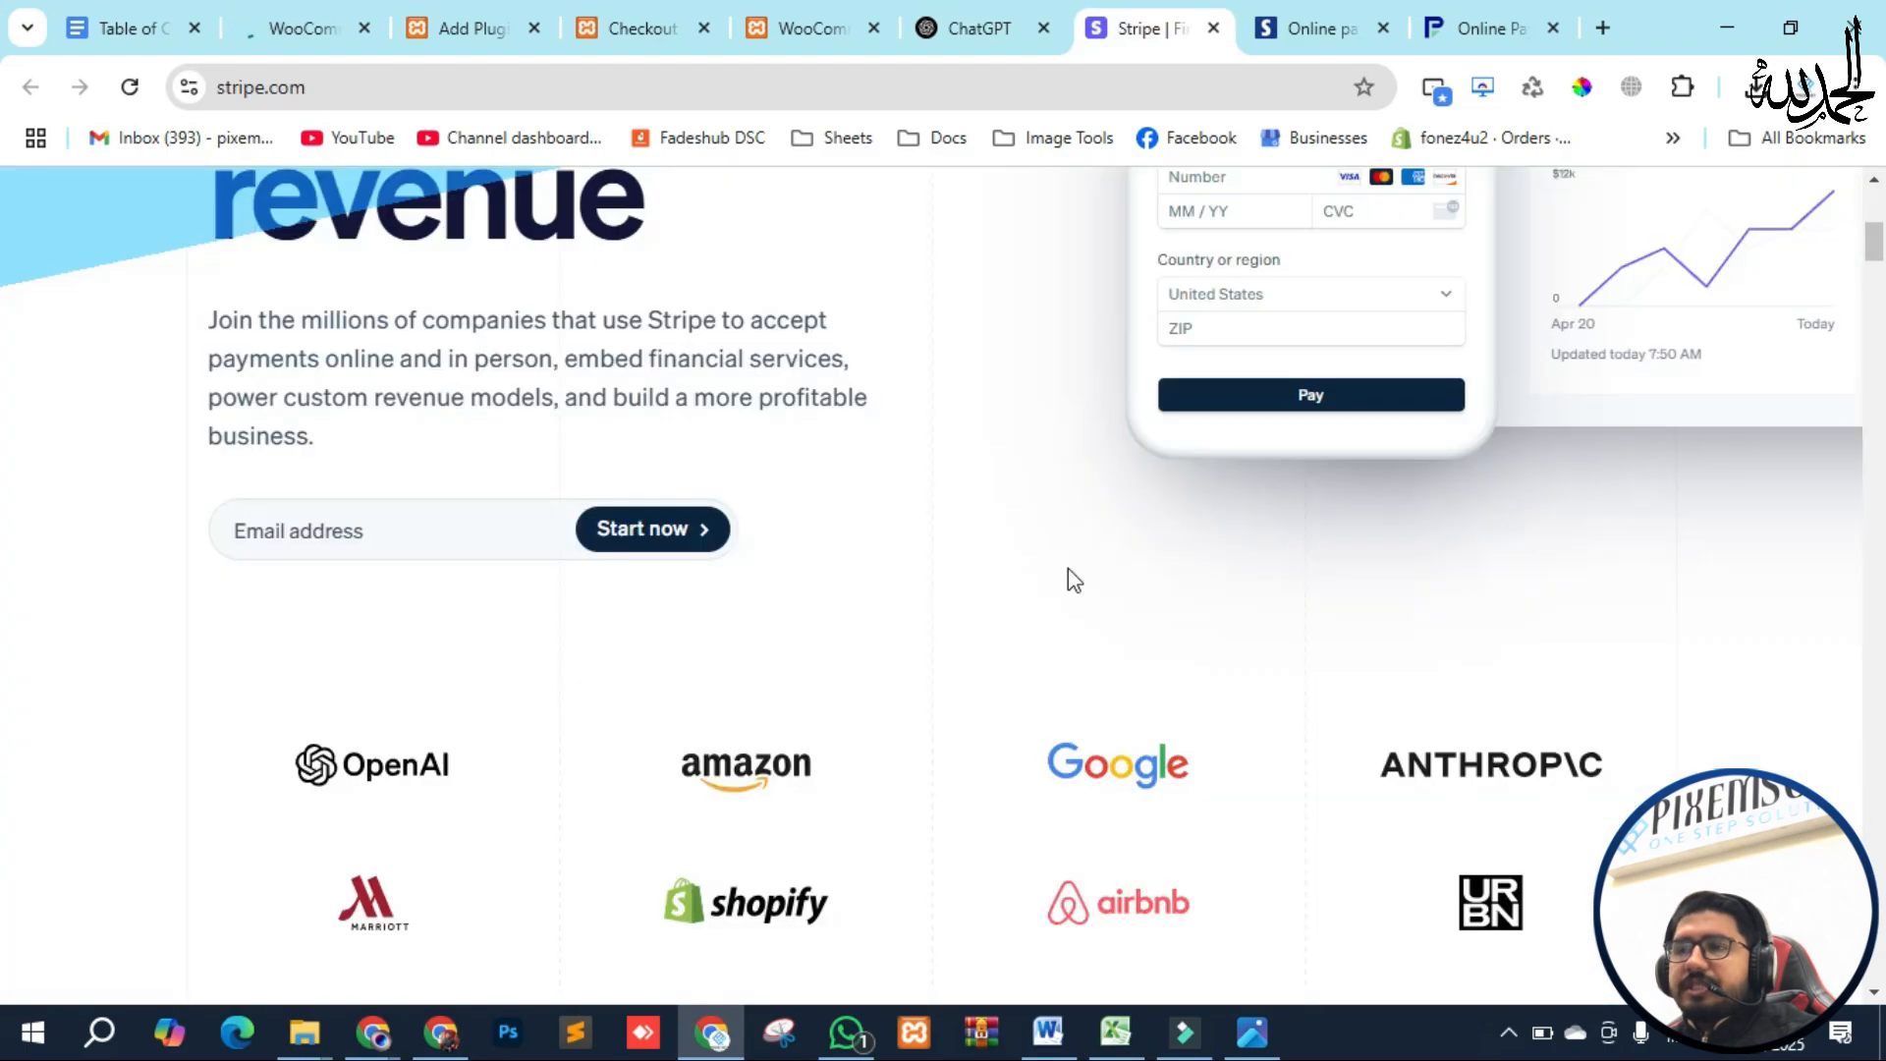
left_click(288, 8)
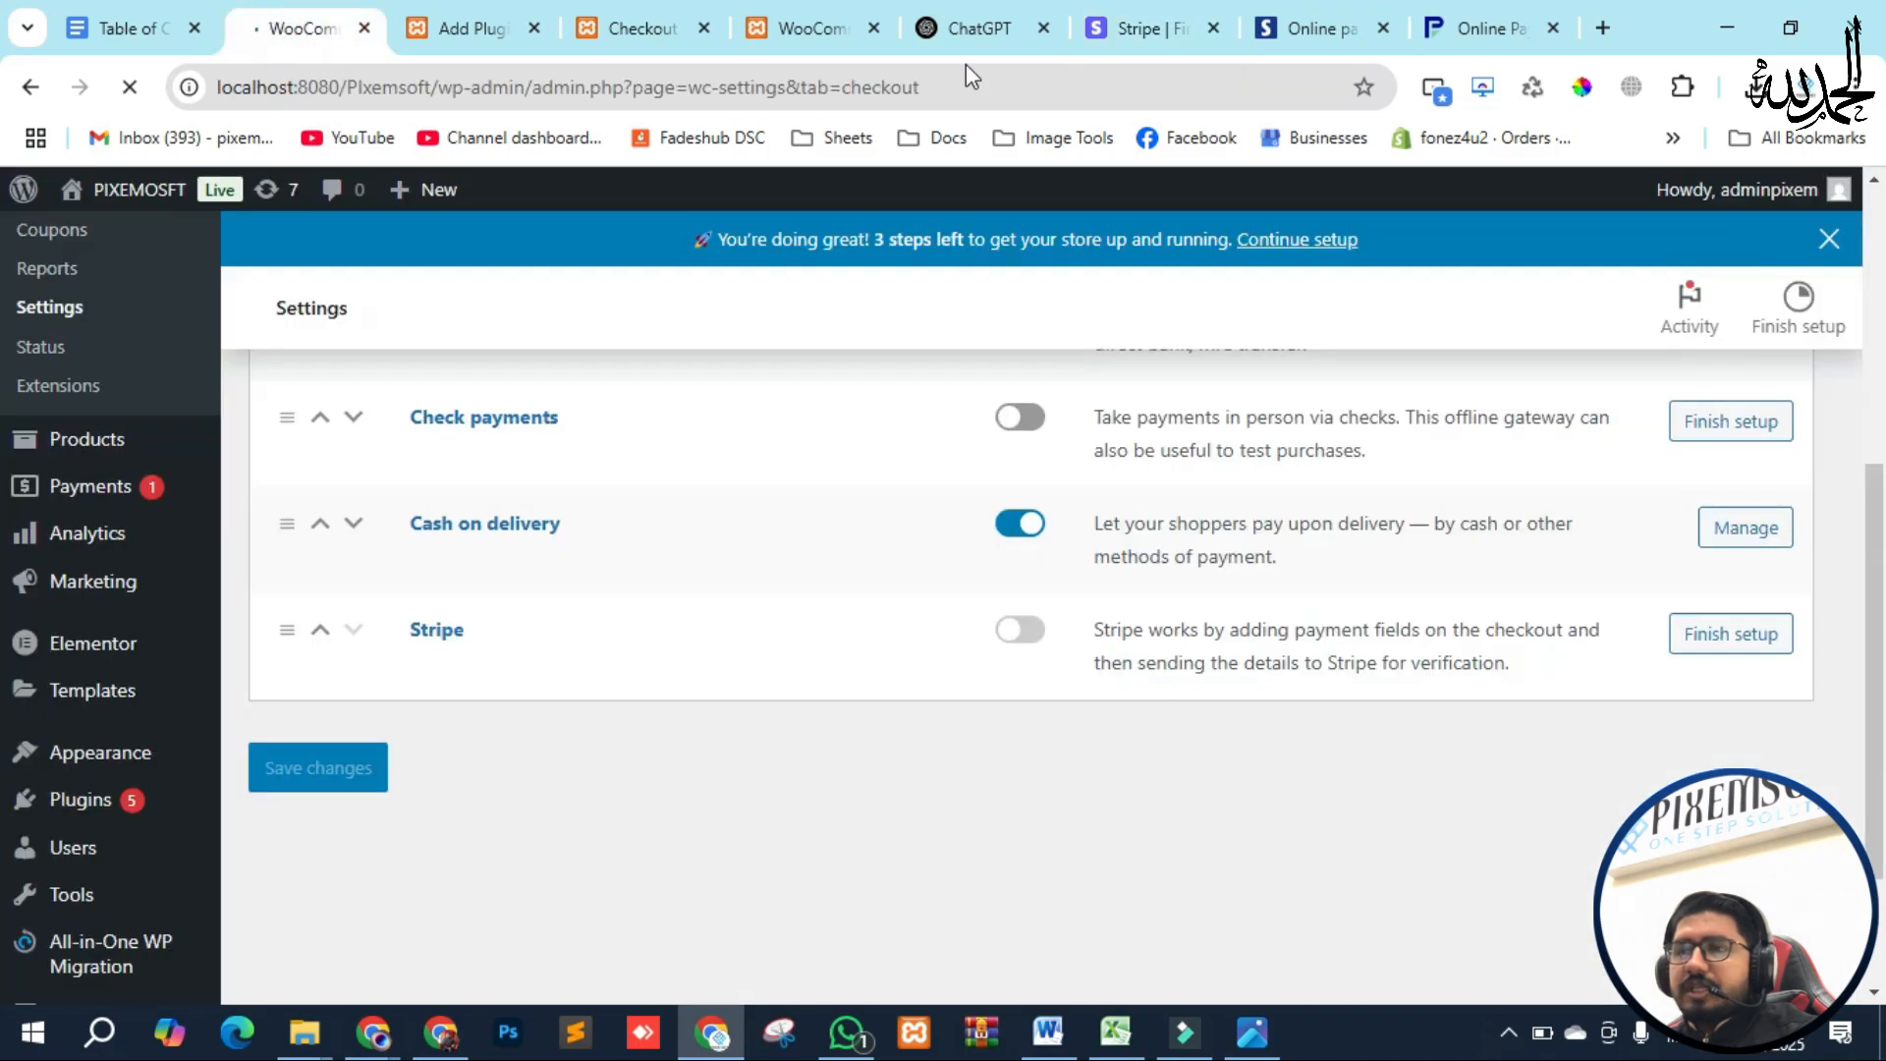
left_click(1137, 8)
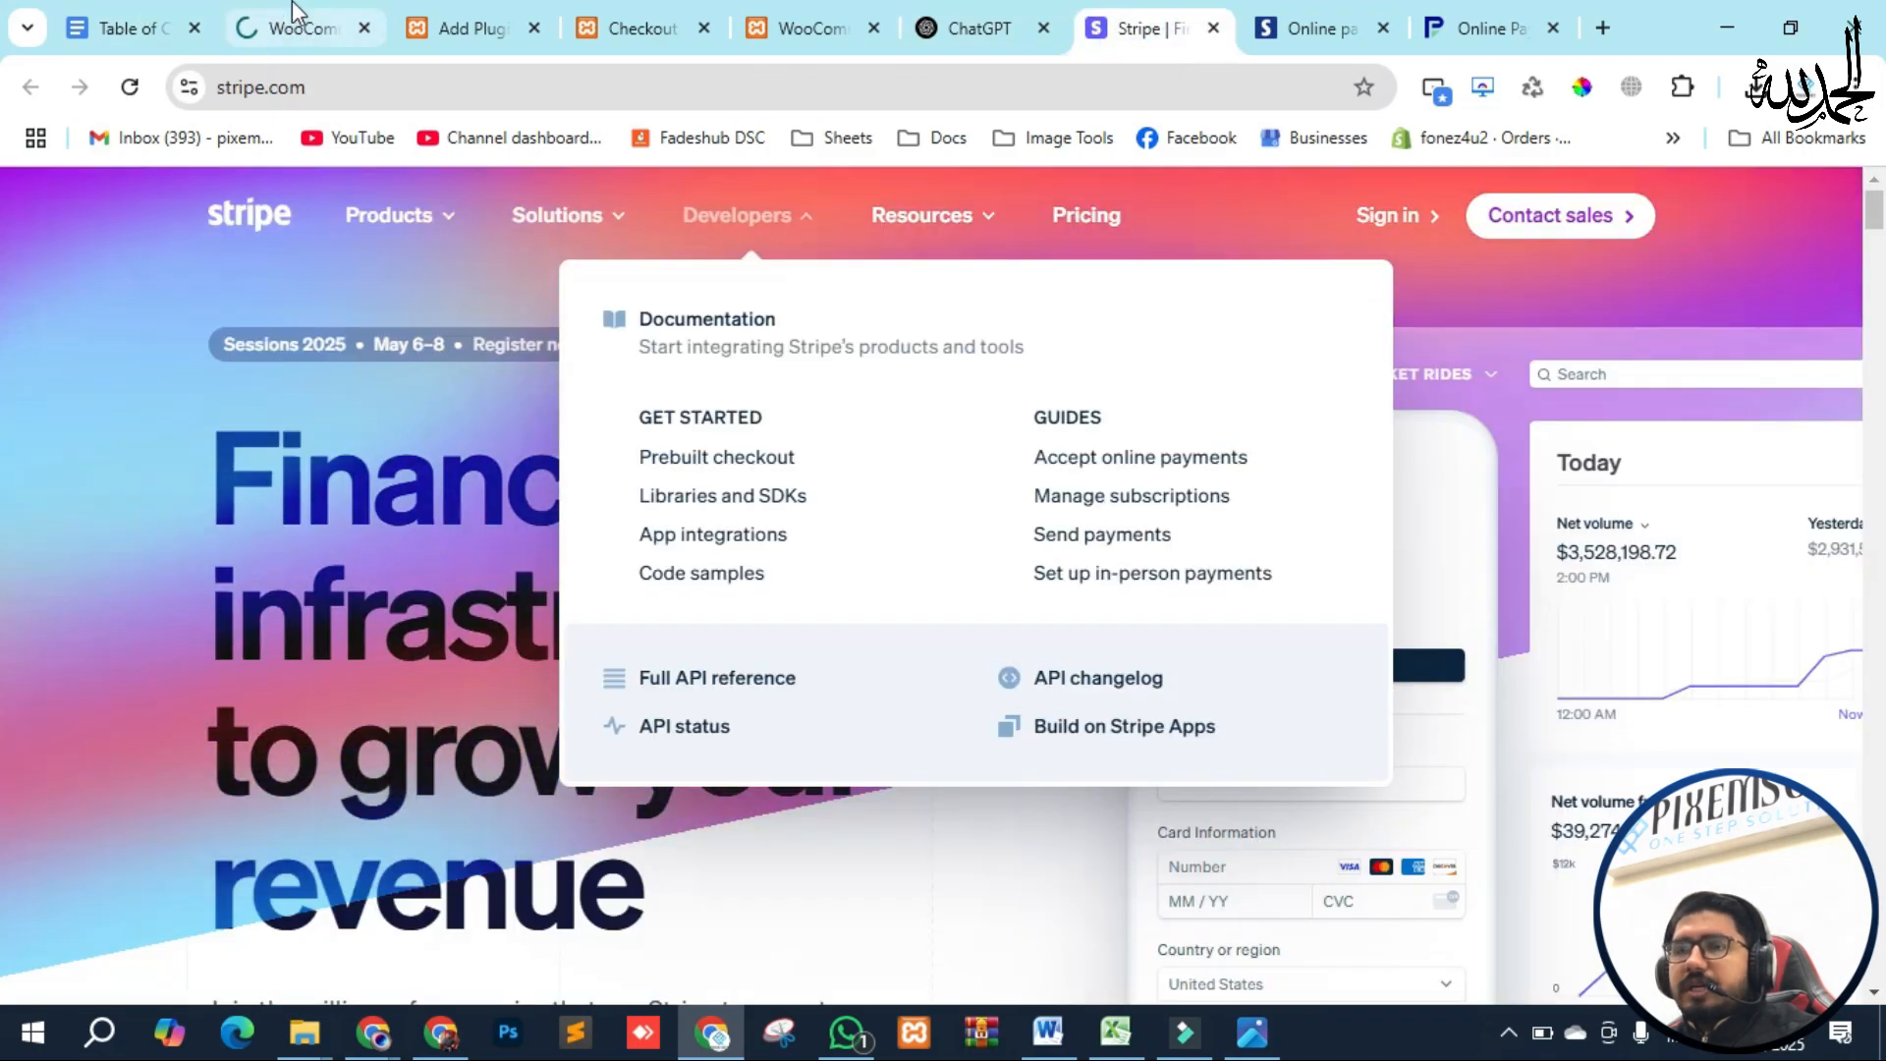
Connect a Stripe test account from the WooCommerce Stripe setup page, skipping the test-mode onboarding form
left_click(287, 25)
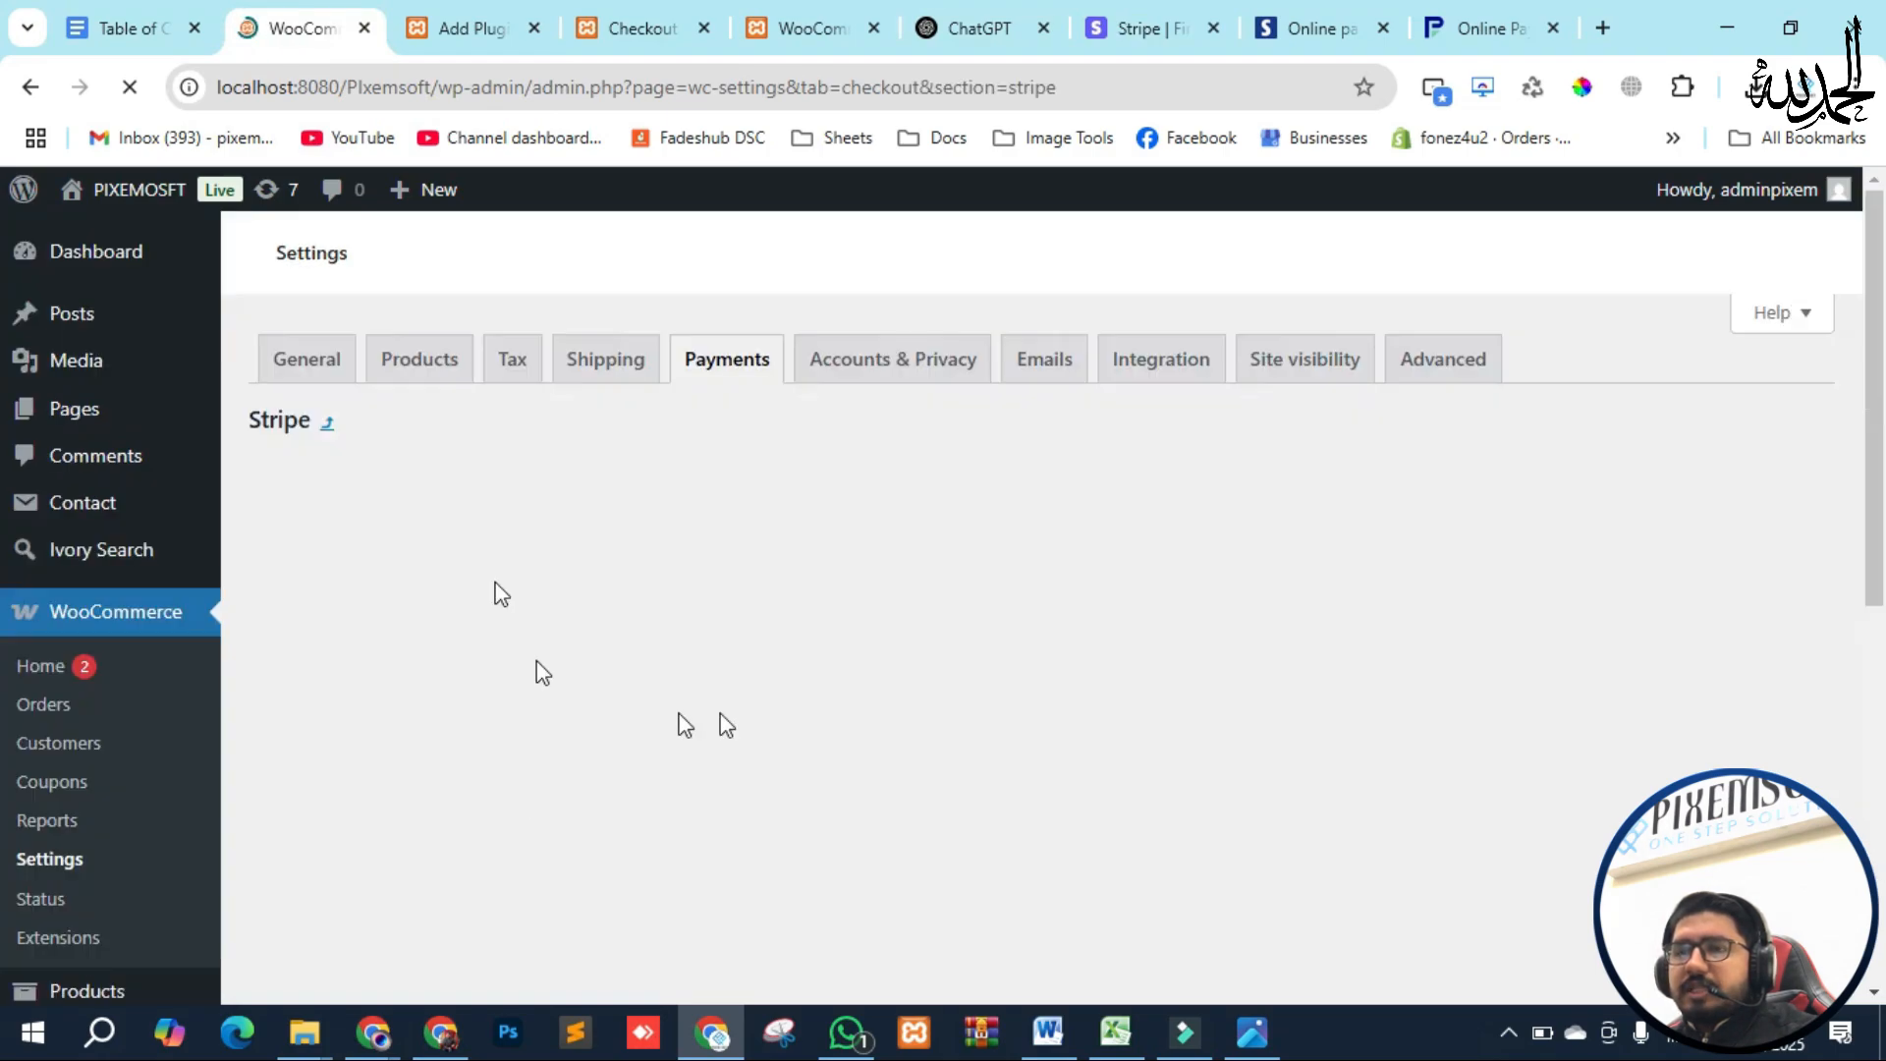
scroll(660, 603, "down", 2)
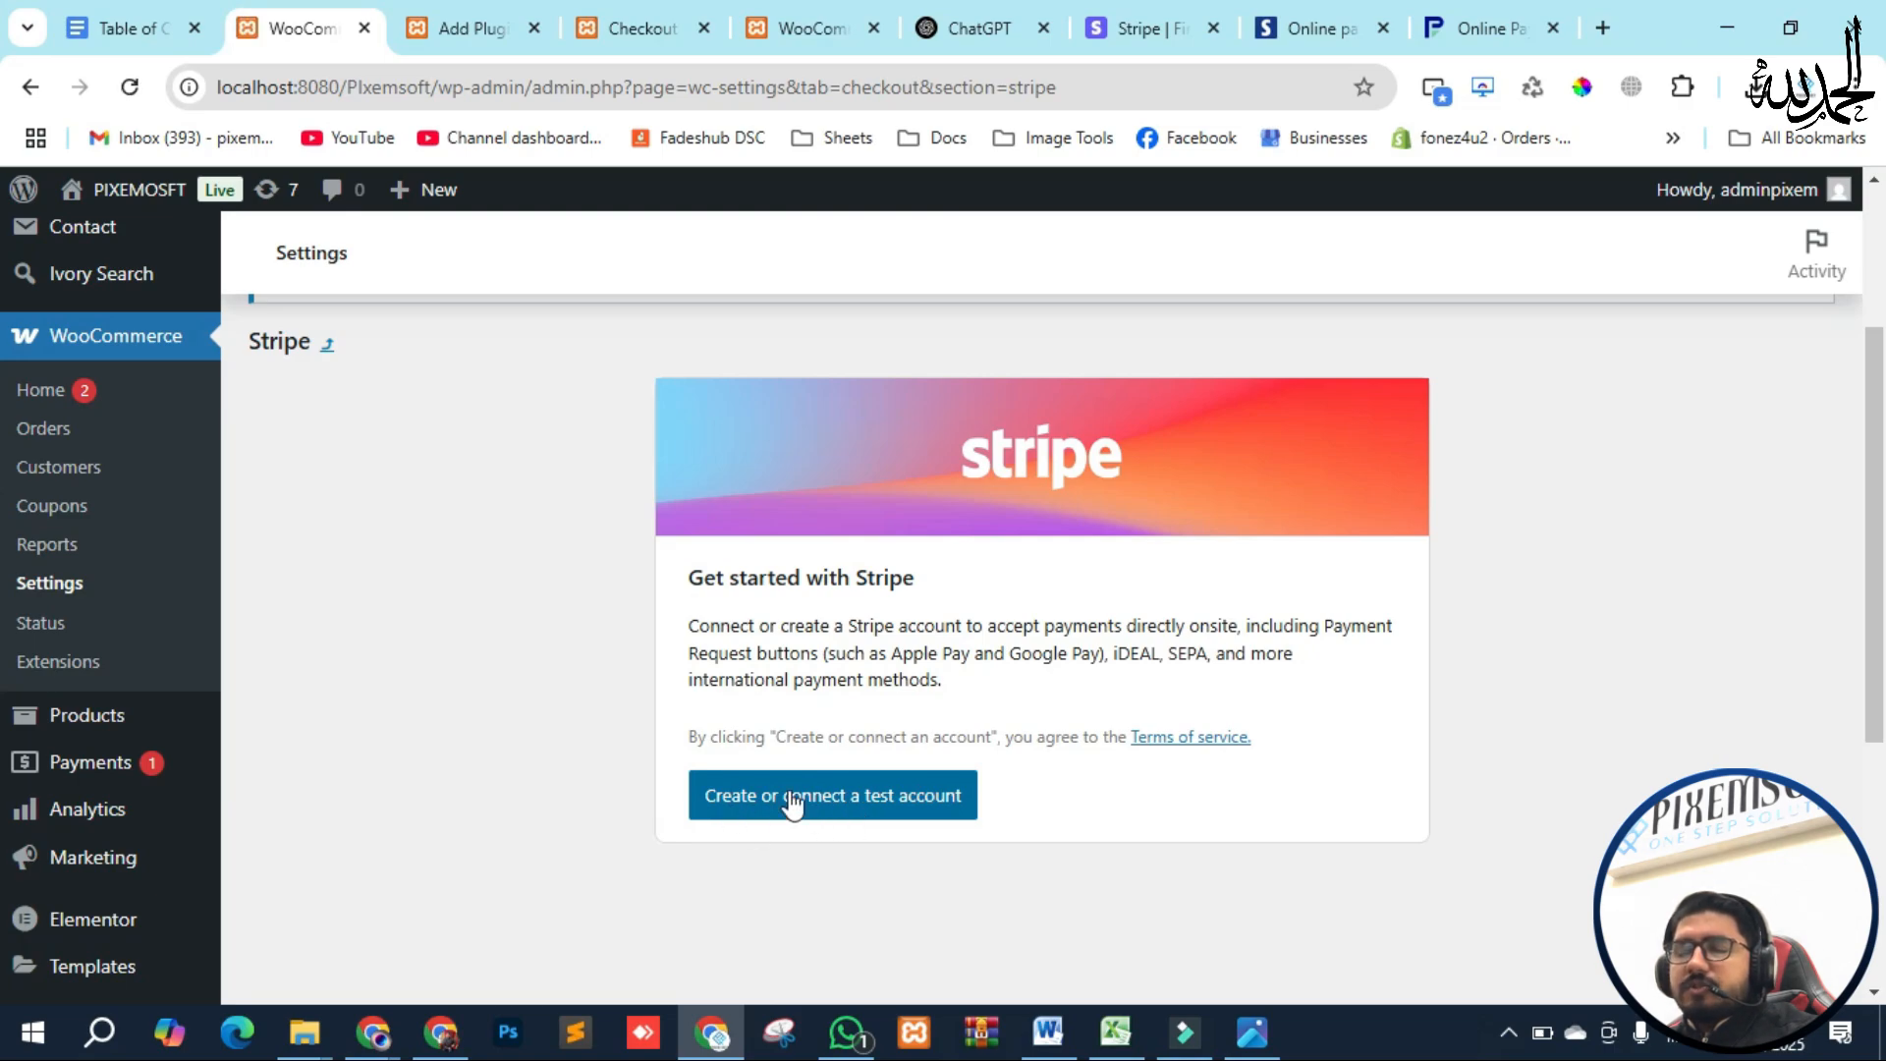
left_click(791, 803)
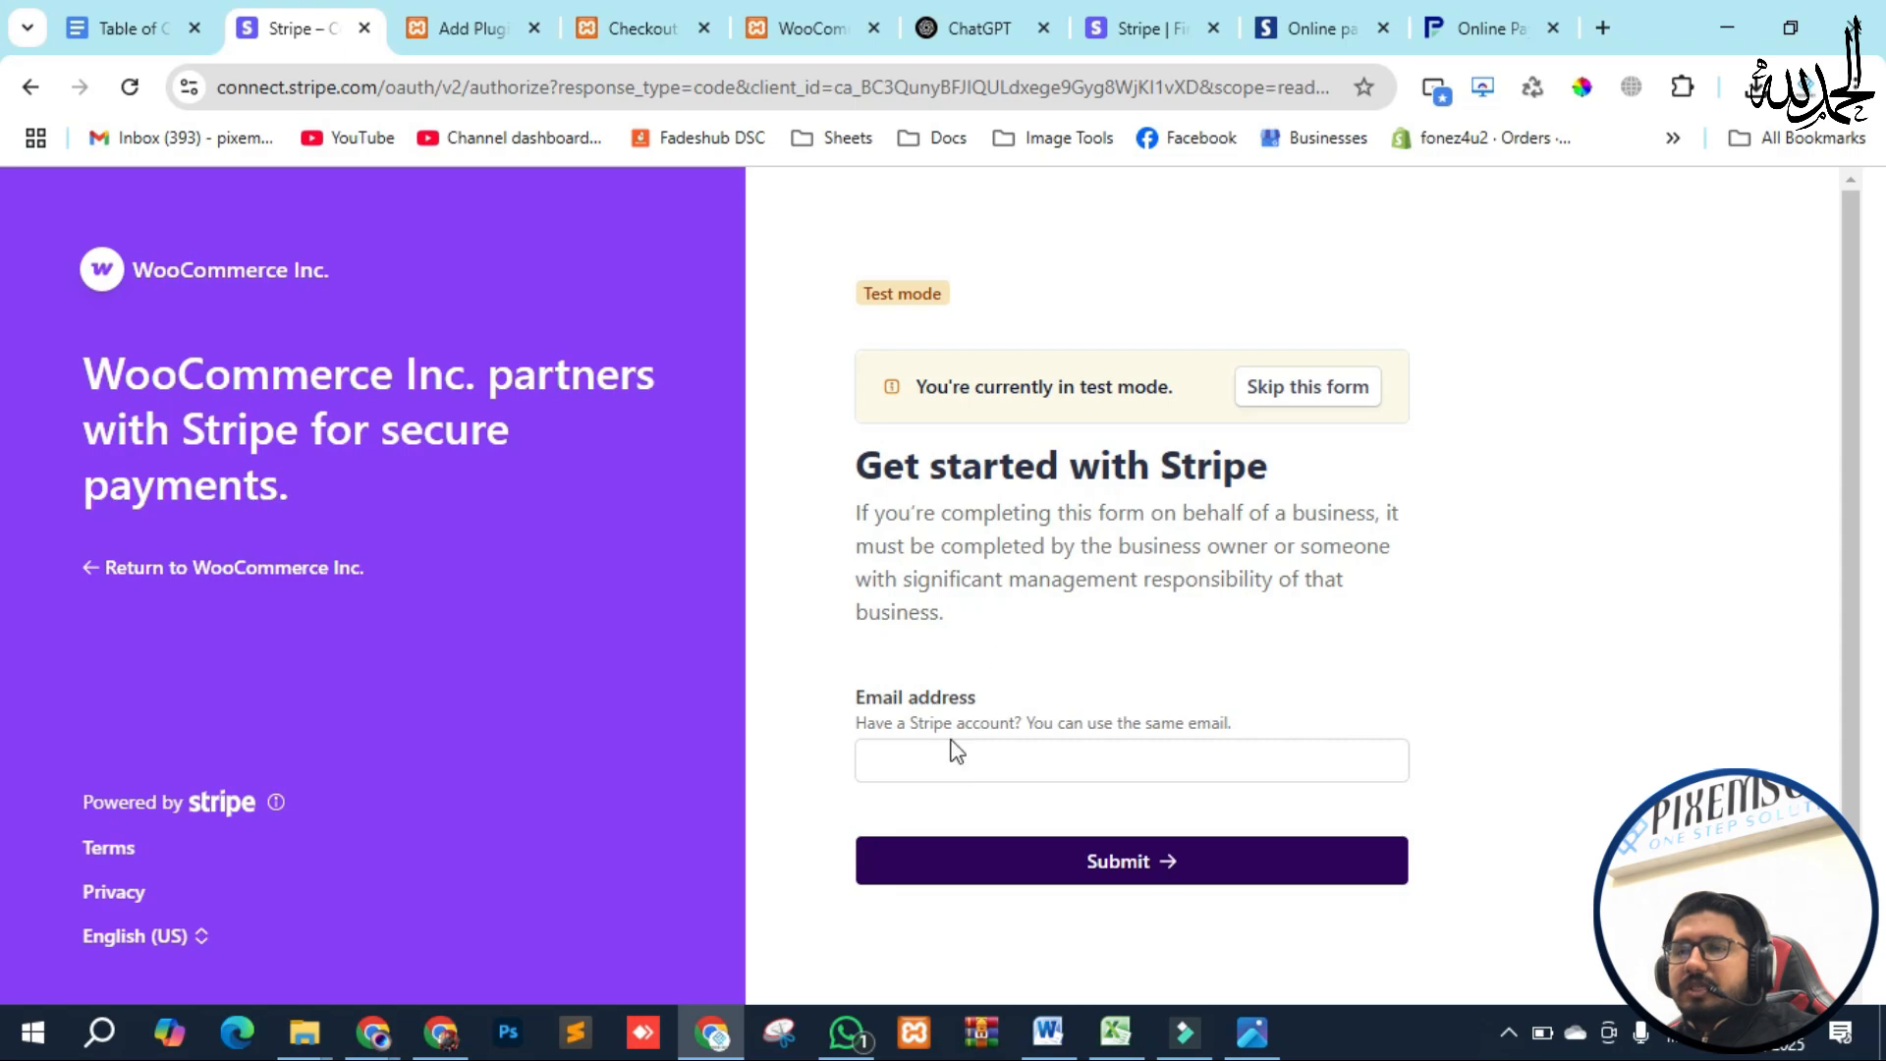
left_click(1302, 387)
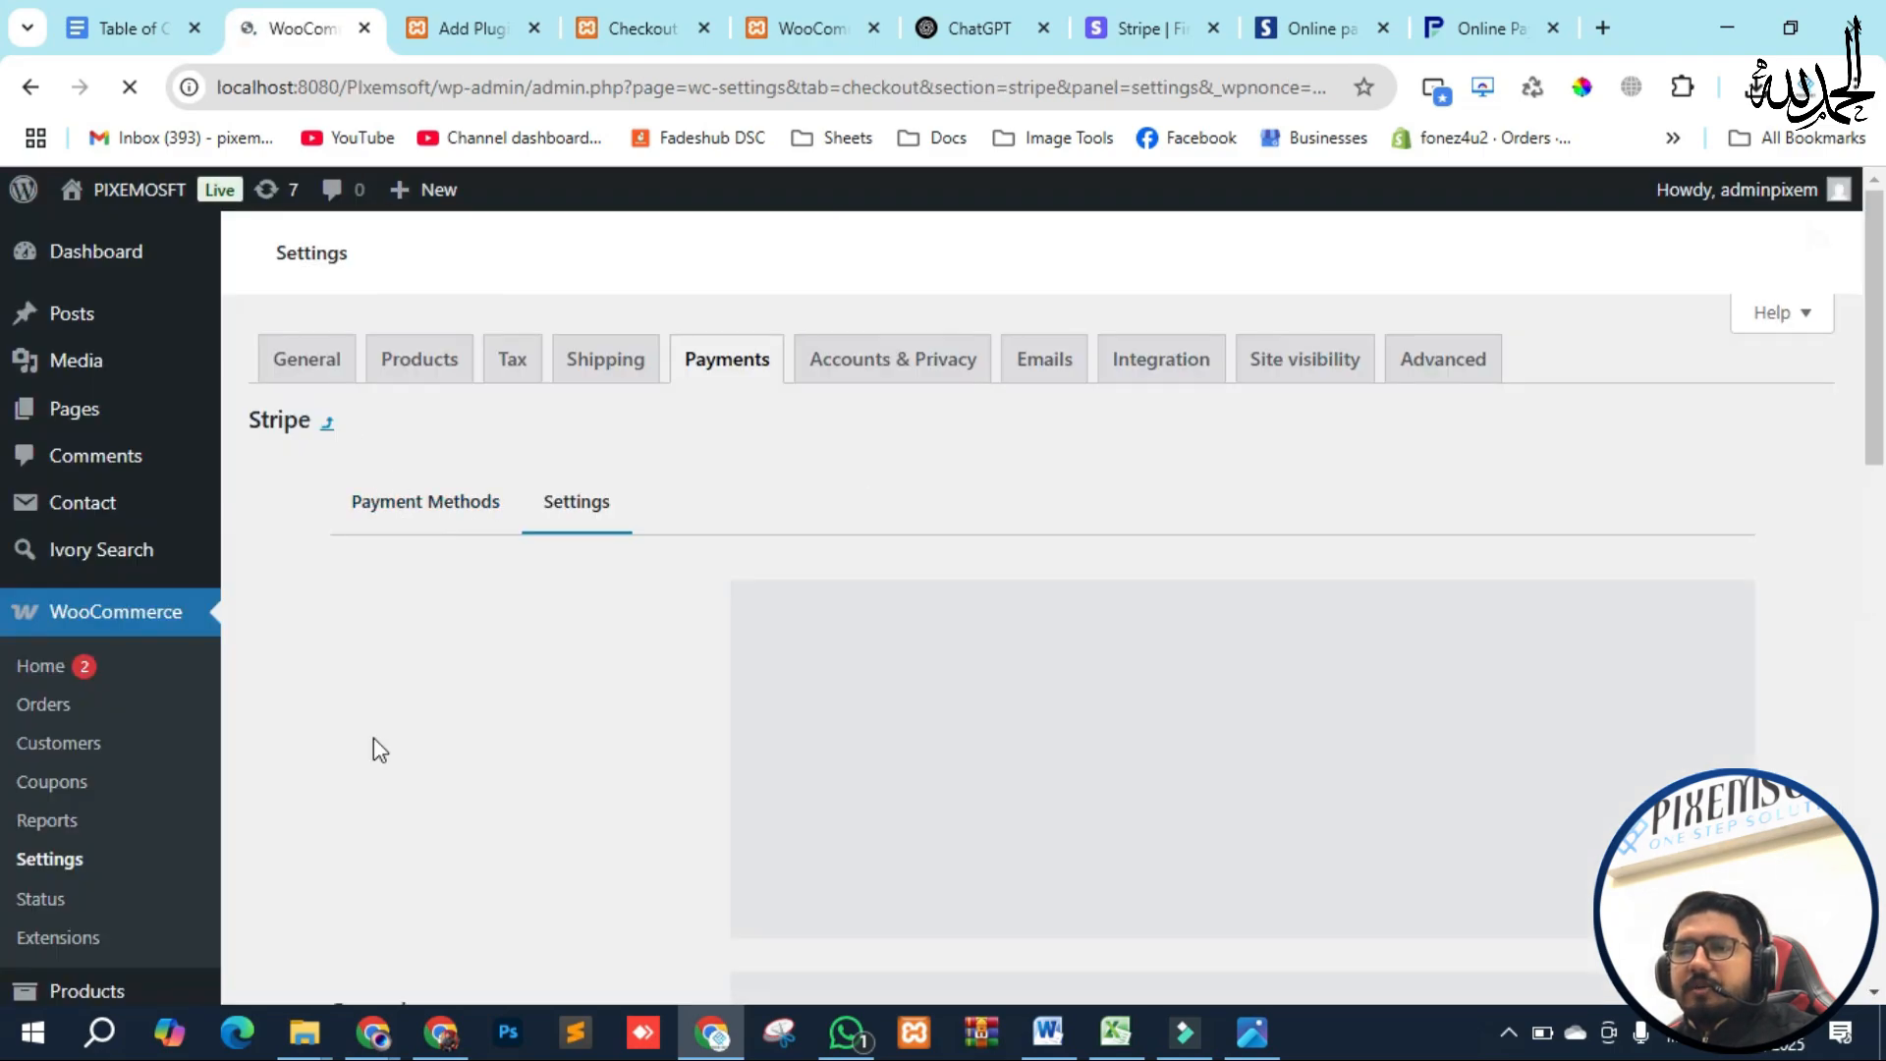
Open the test card numbers documentation linked in Stripe's test mode settings in a separate browser tab
scroll(374, 609, "down", 5)
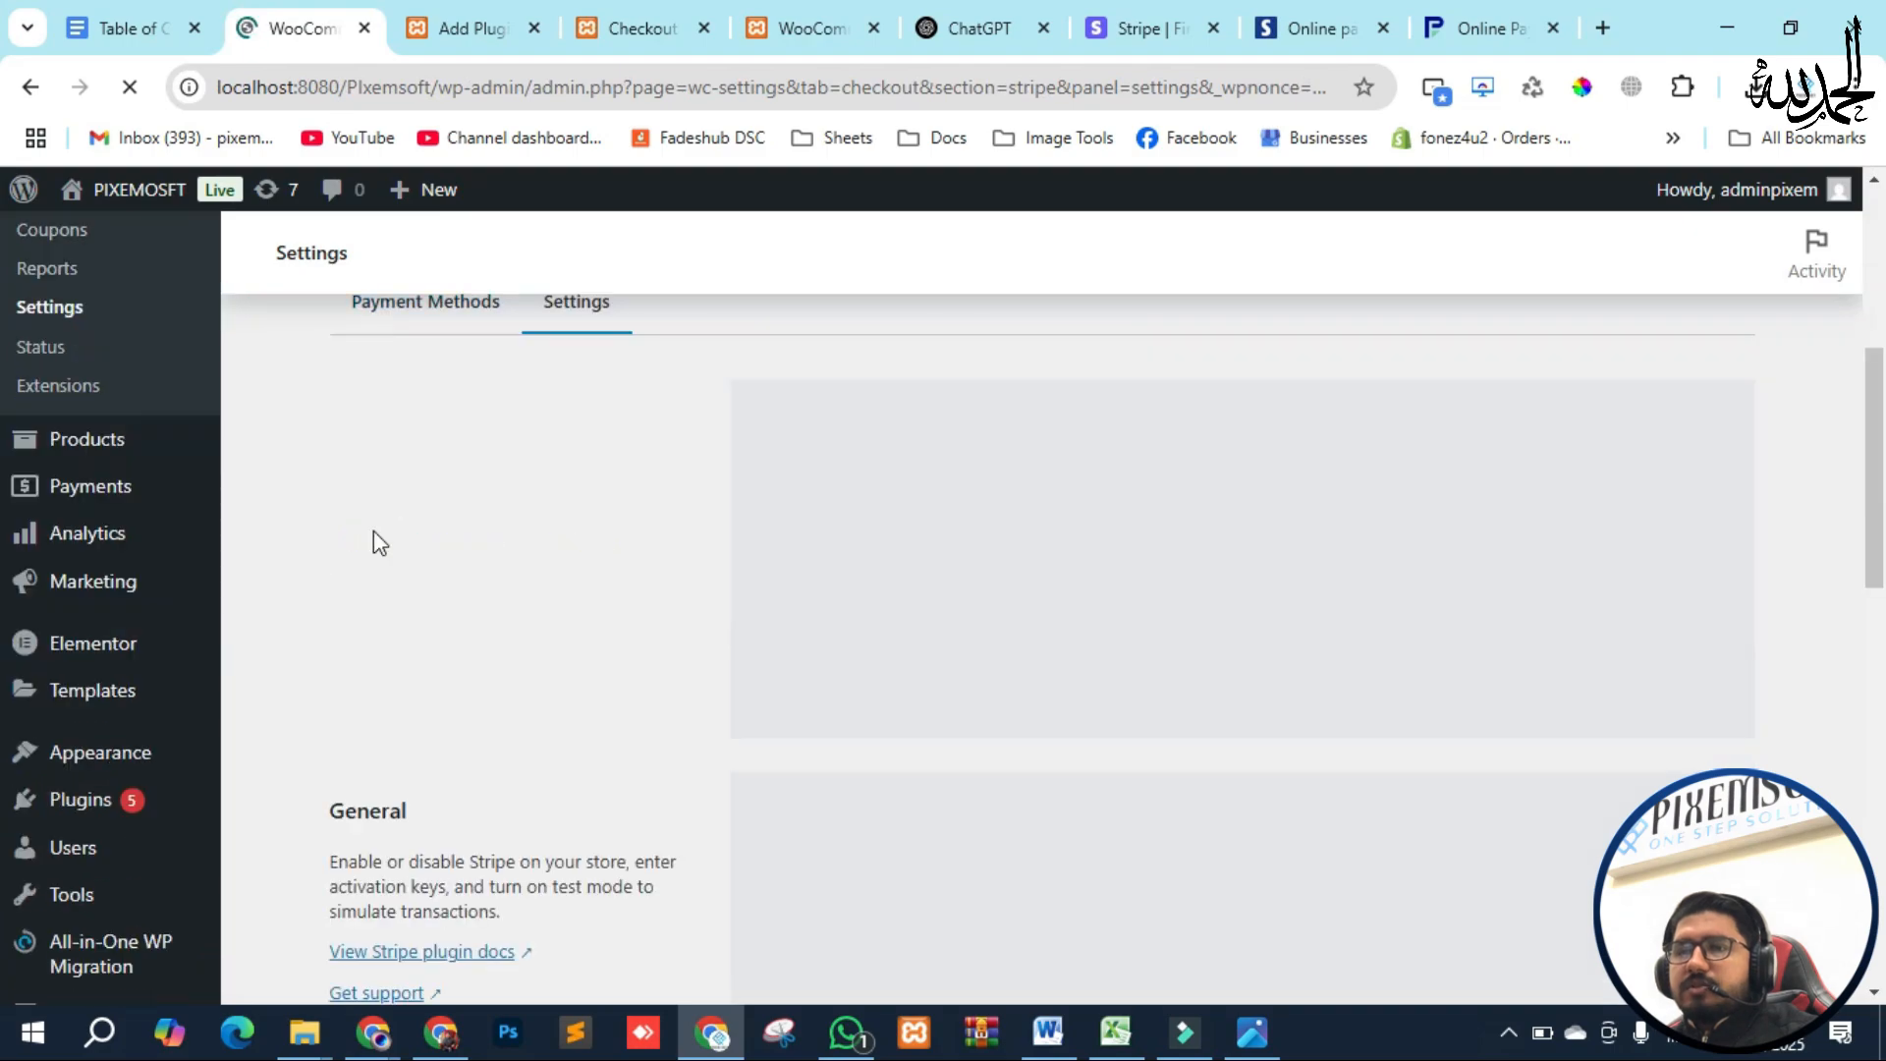
scroll(371, 540, "up", 1)
scroll(471, 521, "up", 2)
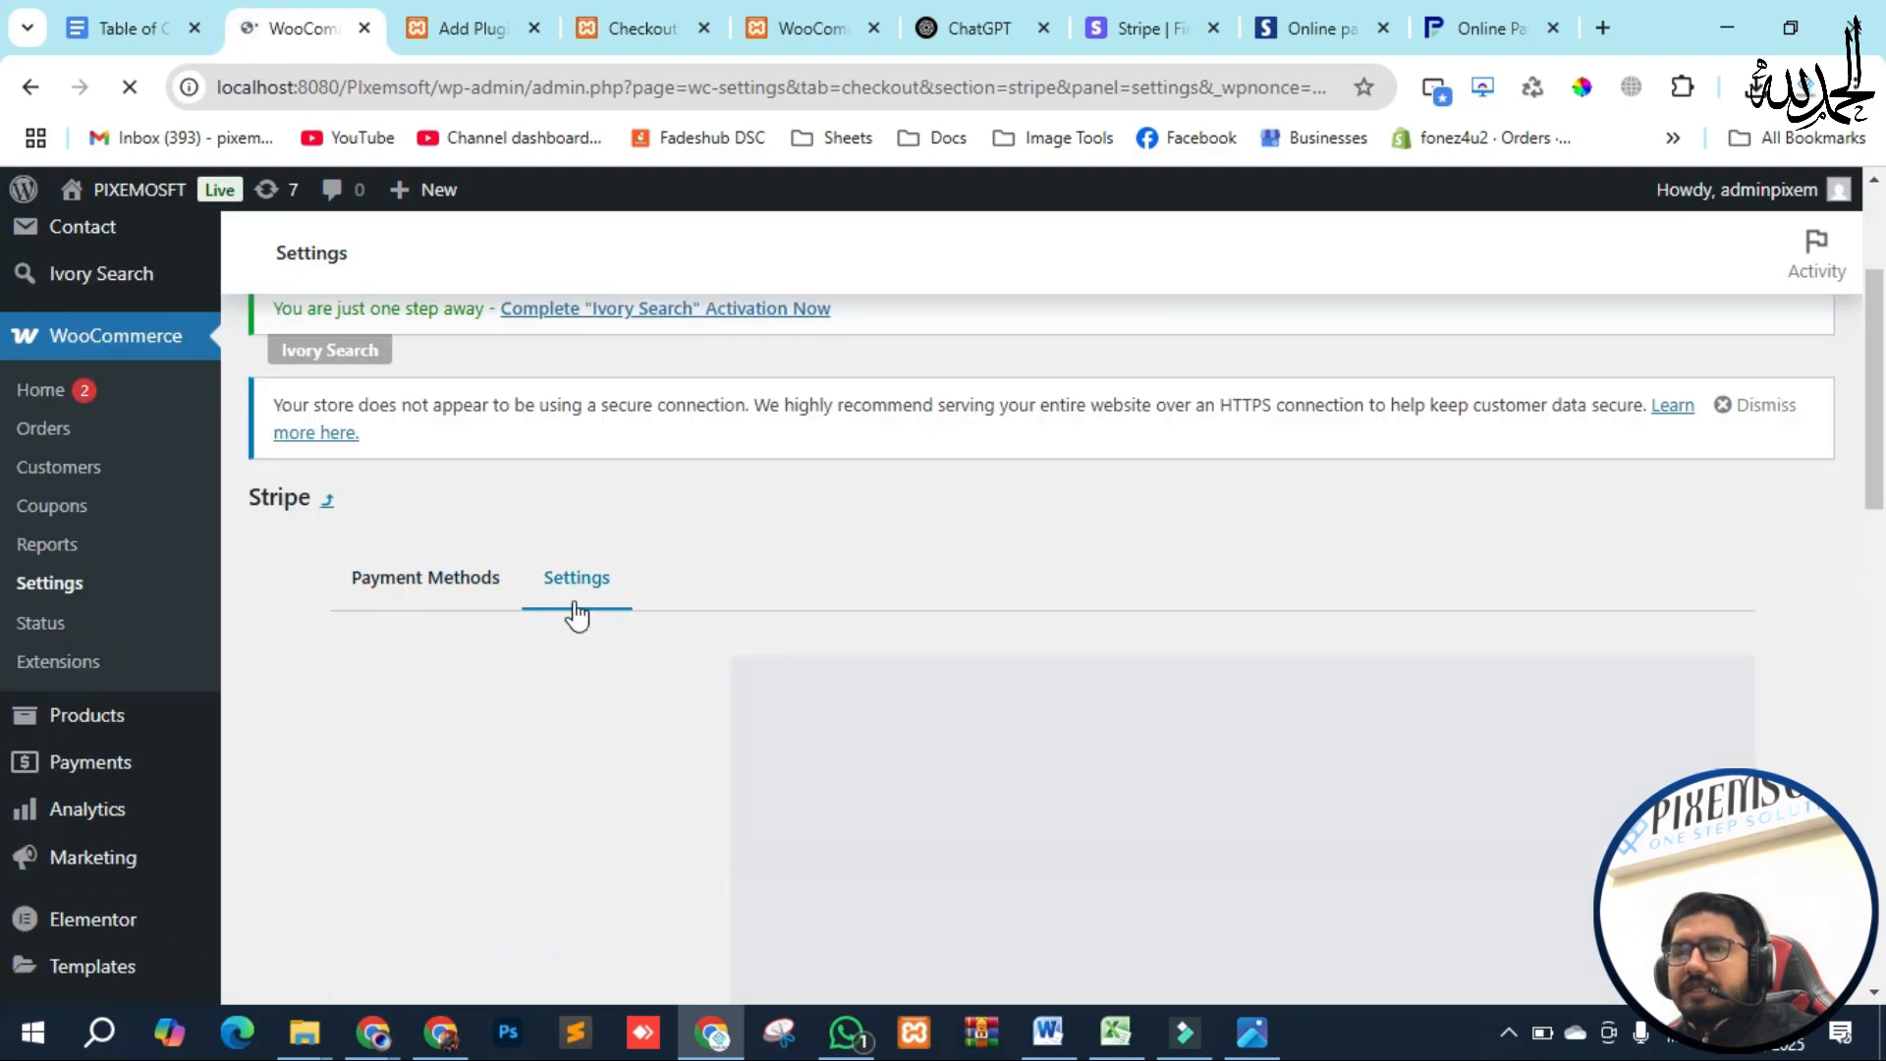
scroll(576, 615, "down", 7)
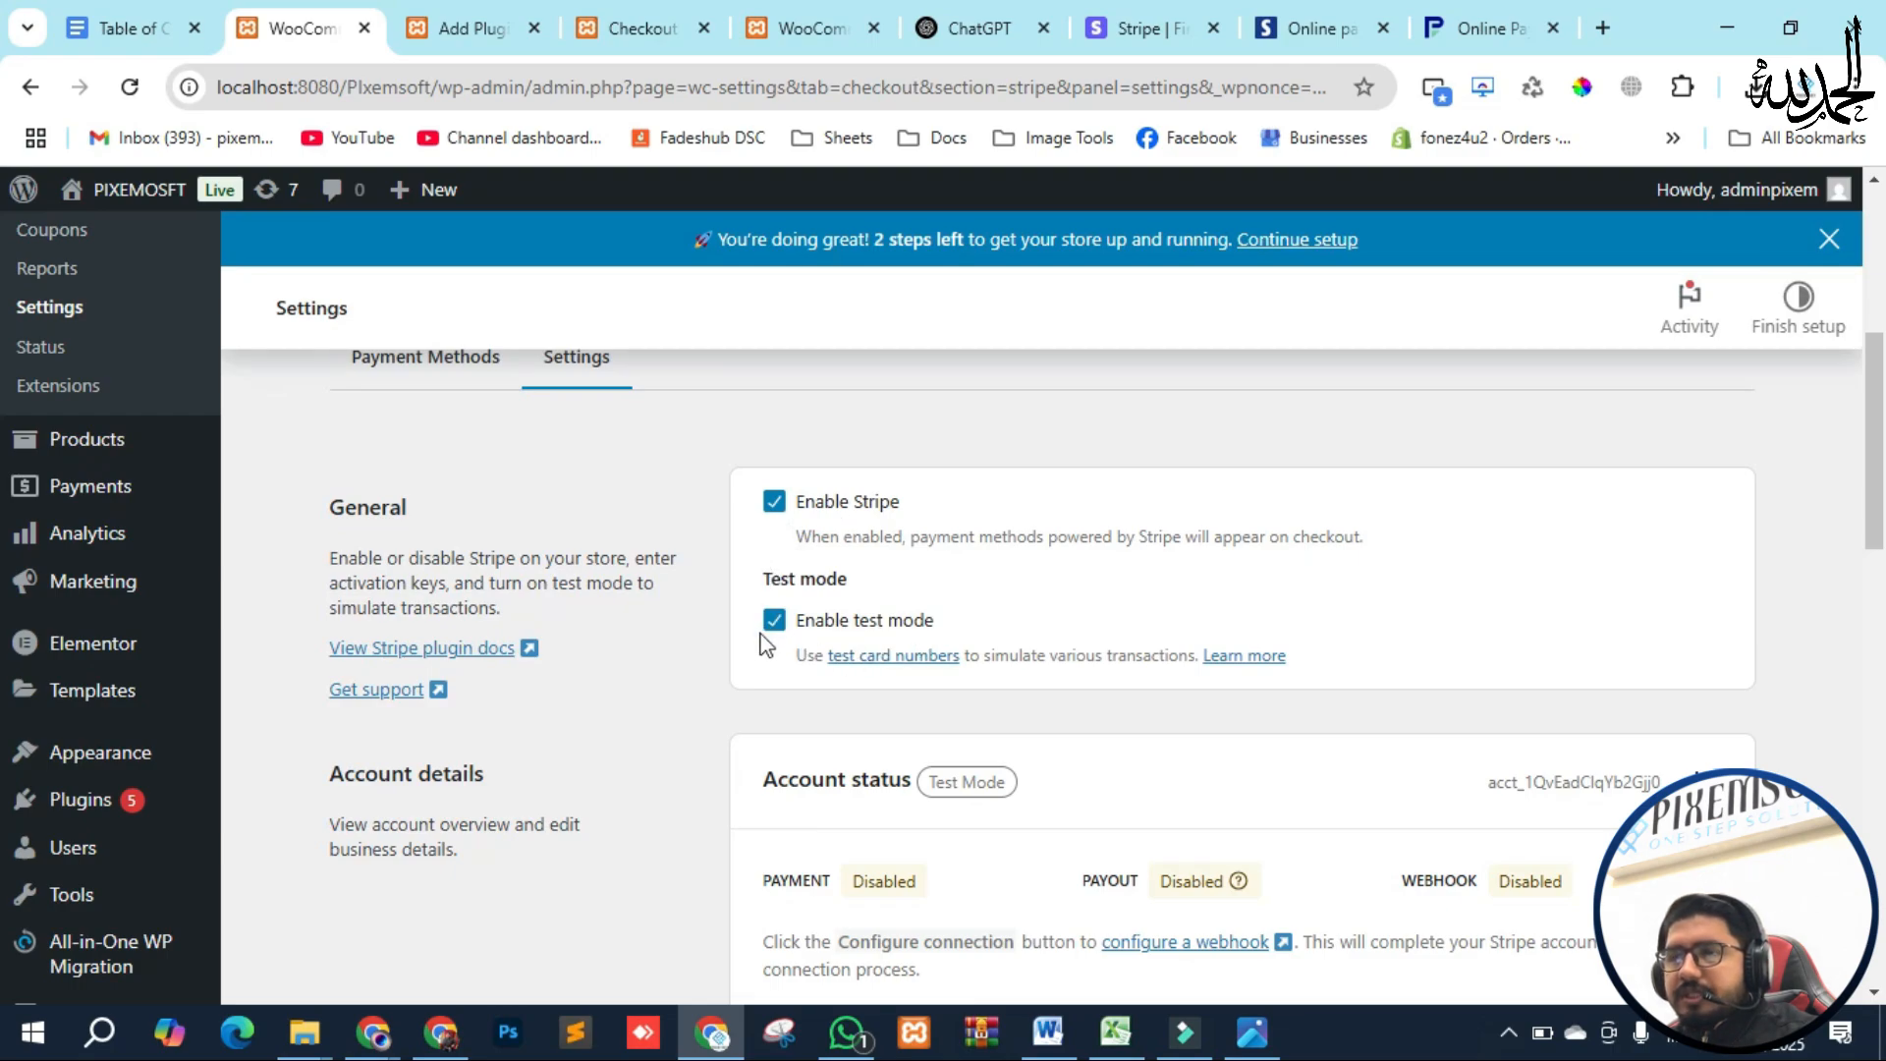
middle_click(880, 655)
scroll(710, 658, "down", 5)
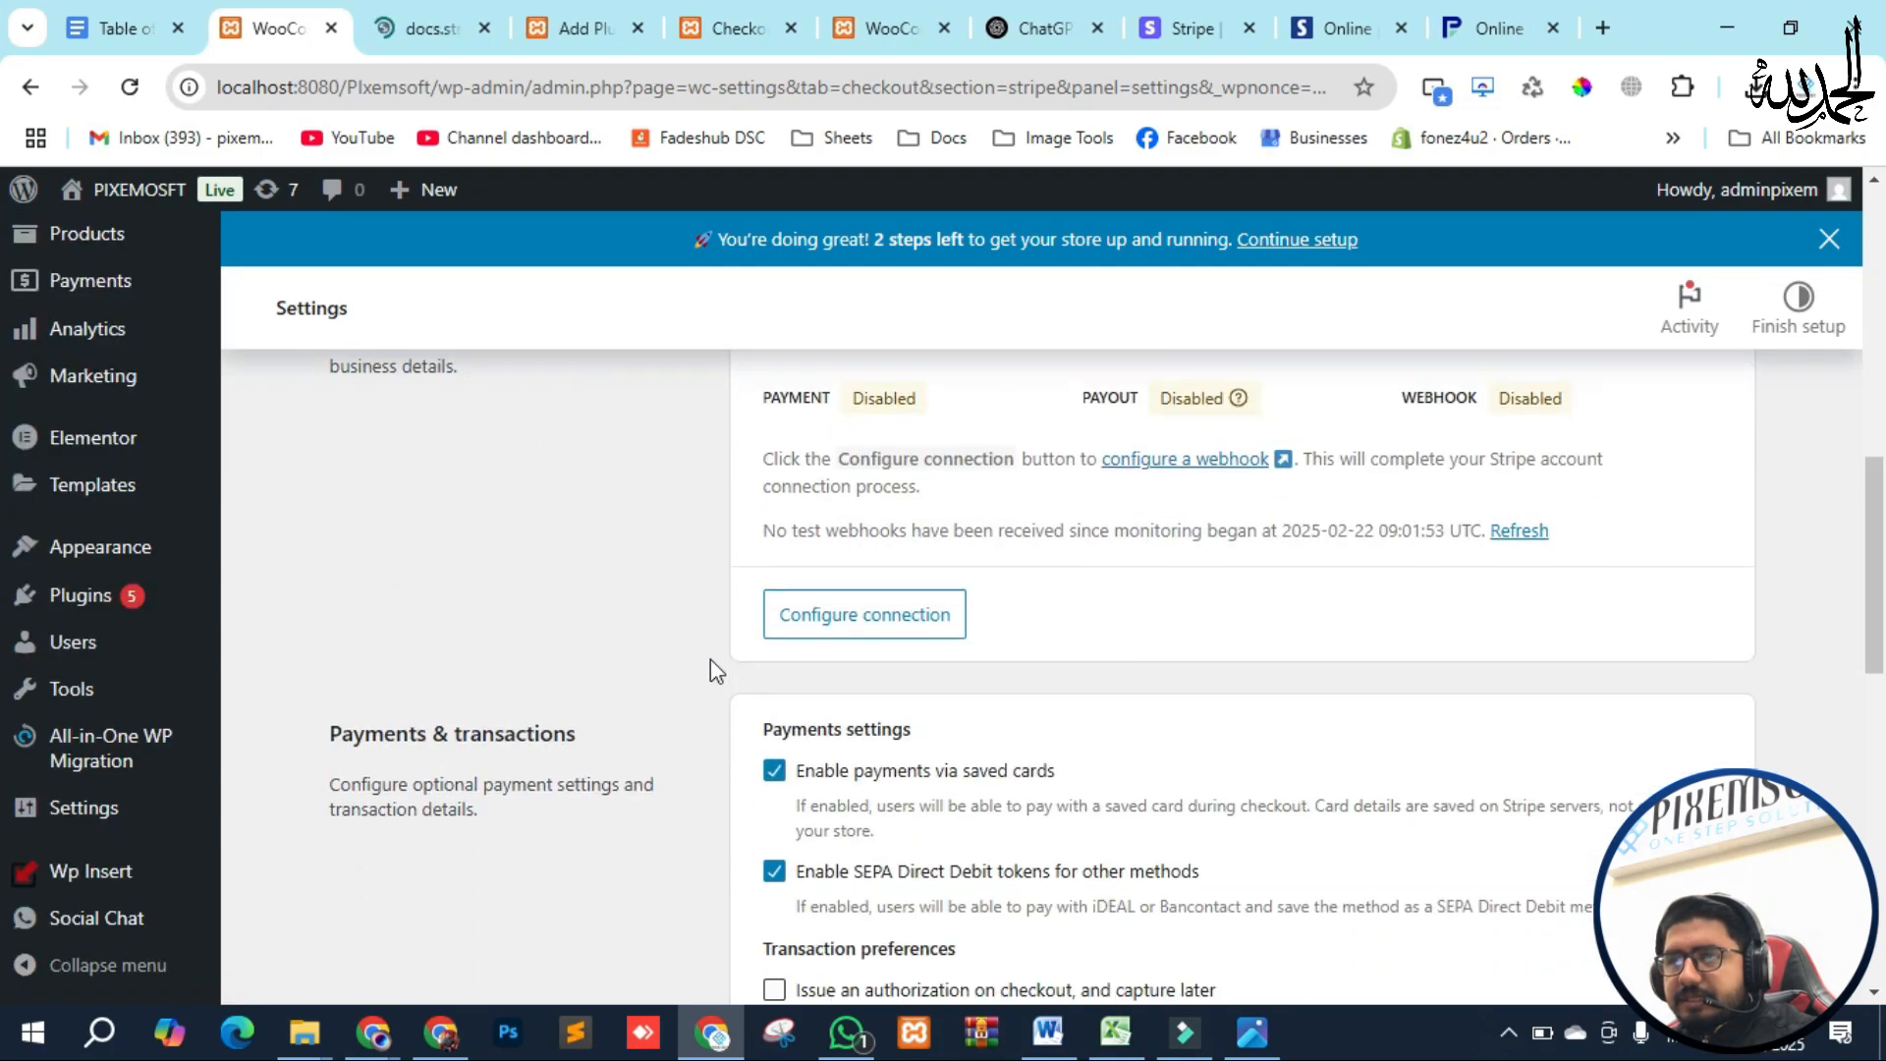
scroll(713, 590, "down", 2)
scroll(722, 618, "up", 4)
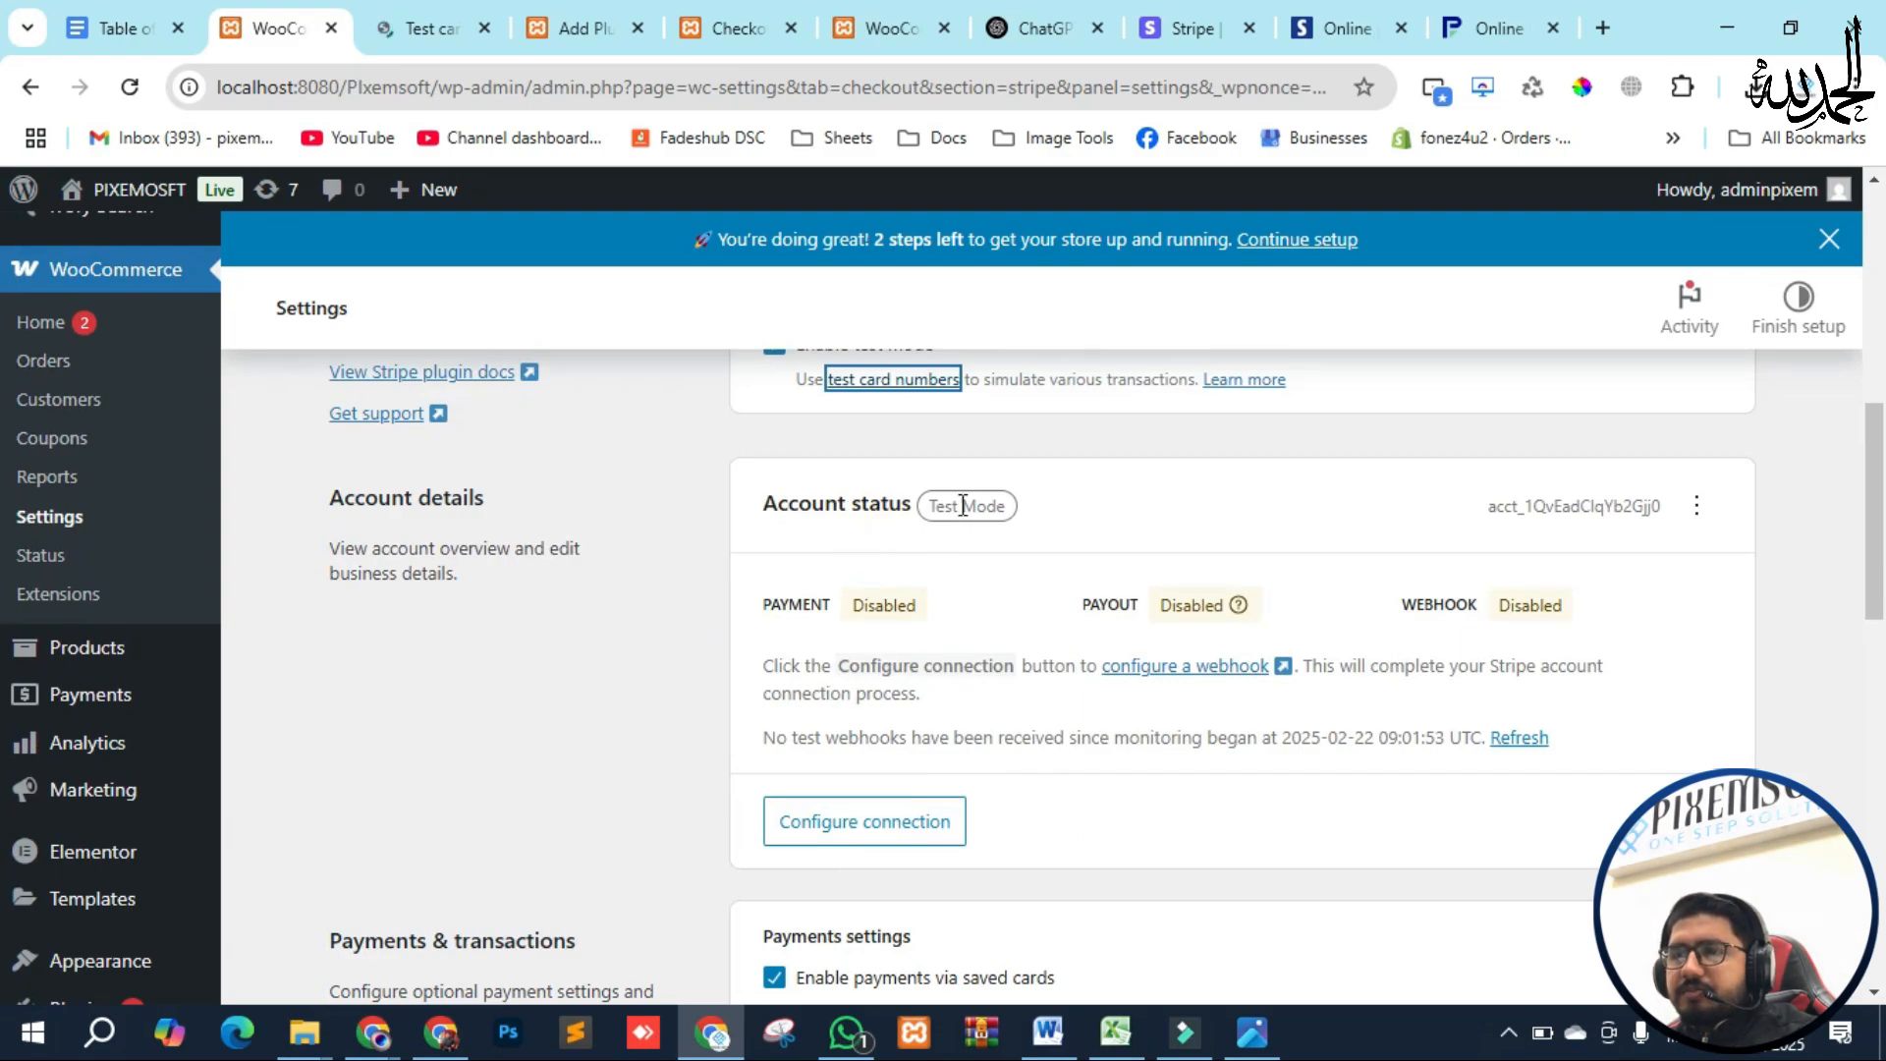
scroll(691, 780, "down", 2)
scroll(692, 780, "down", 1)
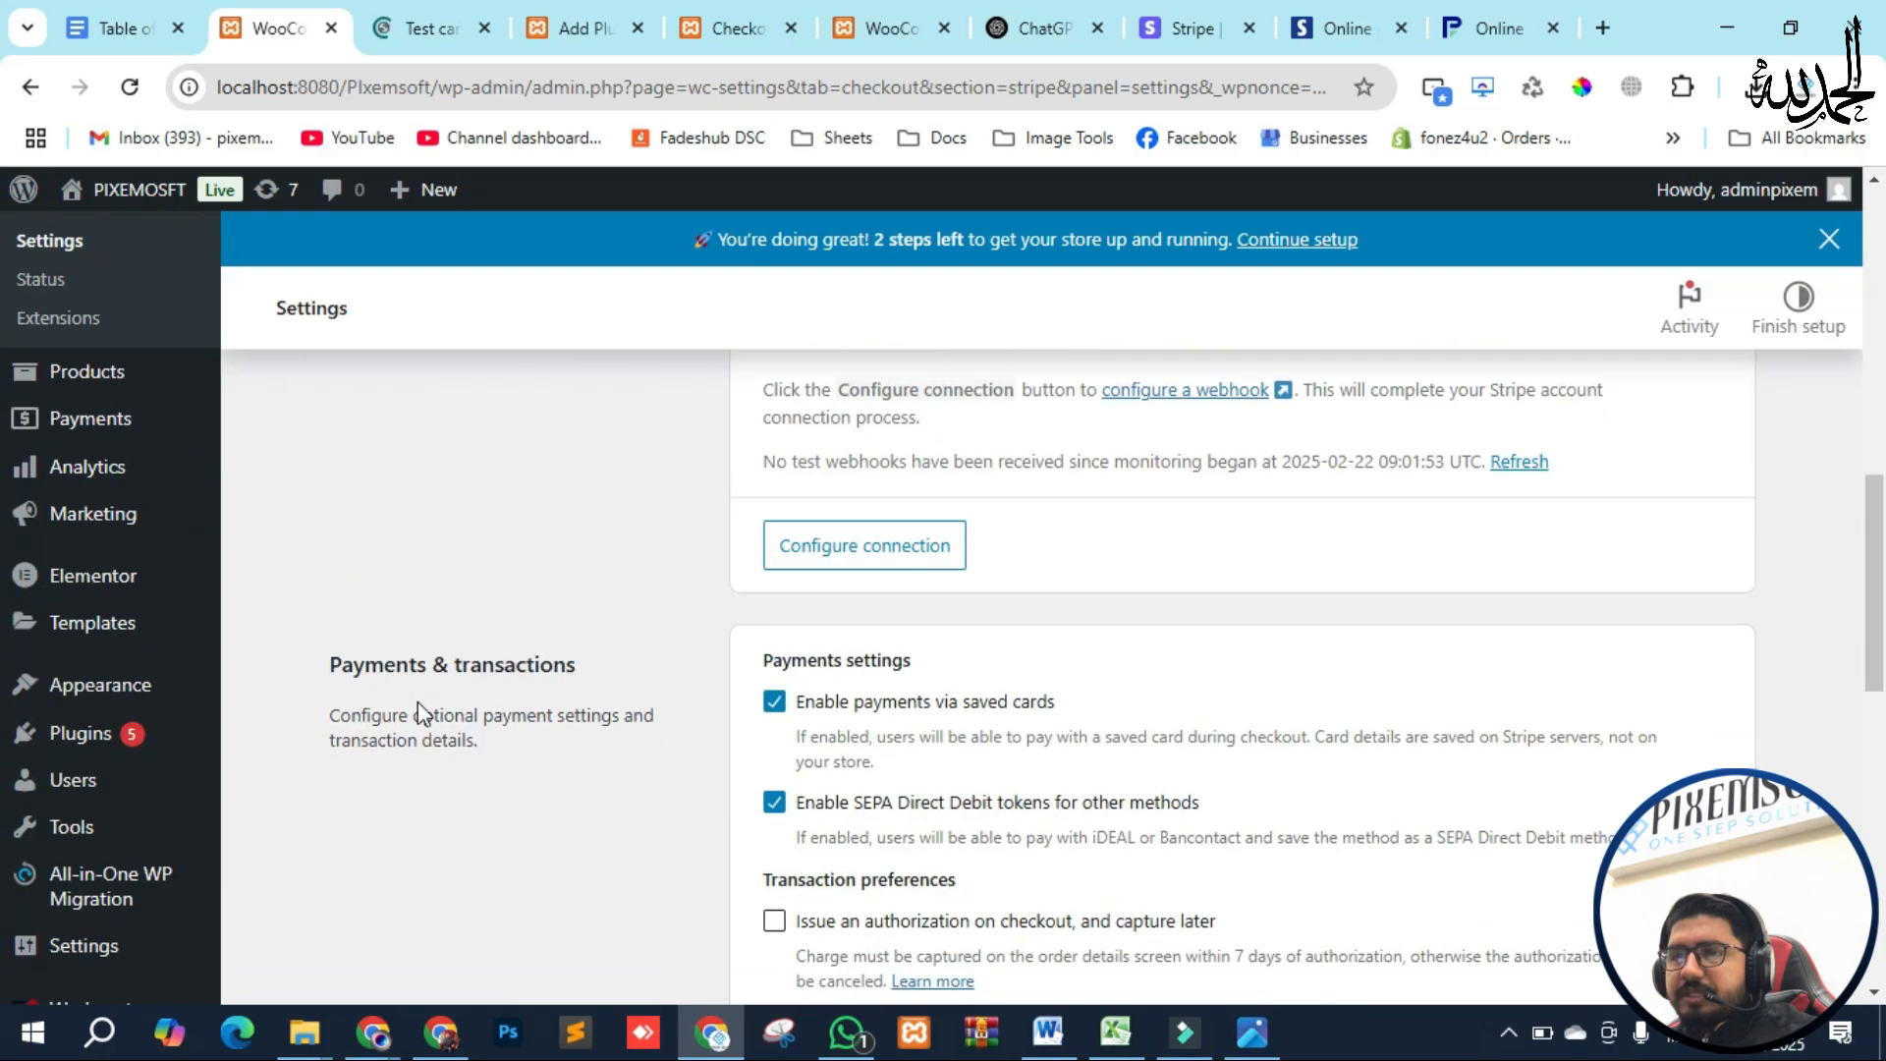
scroll(687, 615, "down", 1)
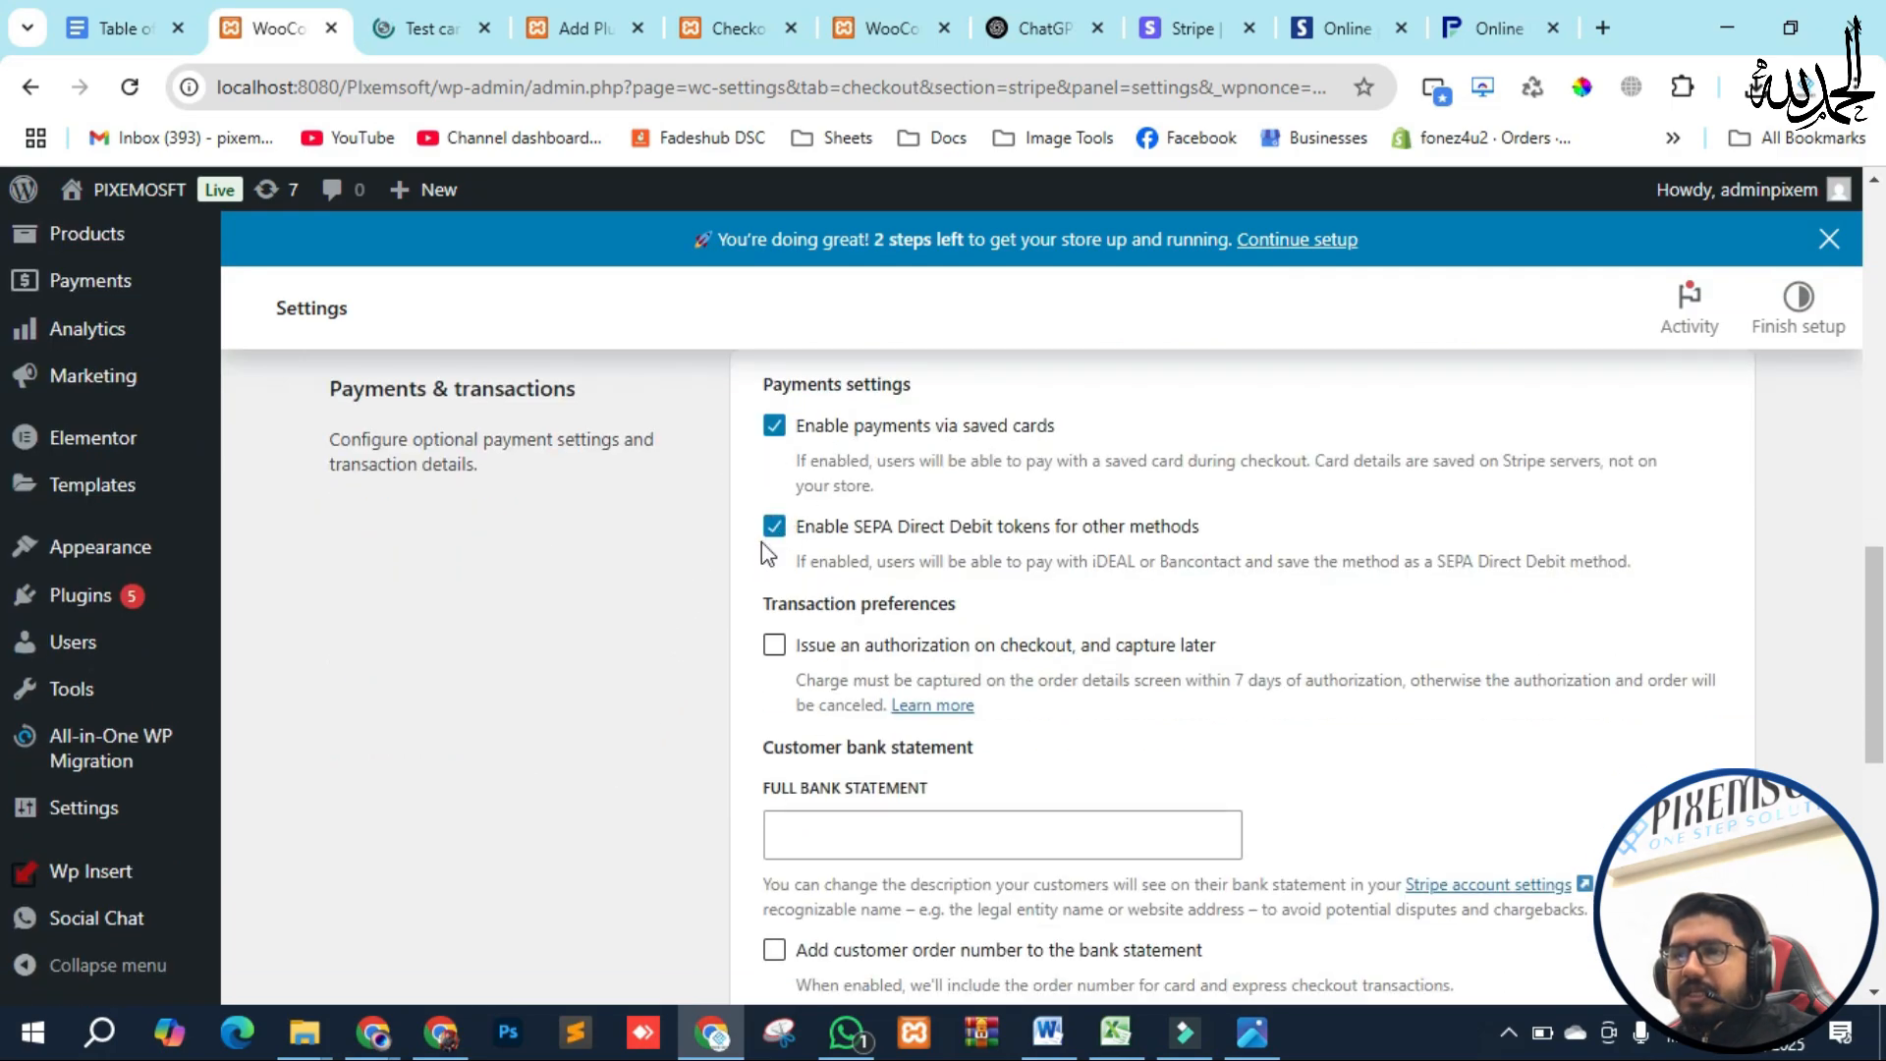
scroll(672, 619, "down", 5)
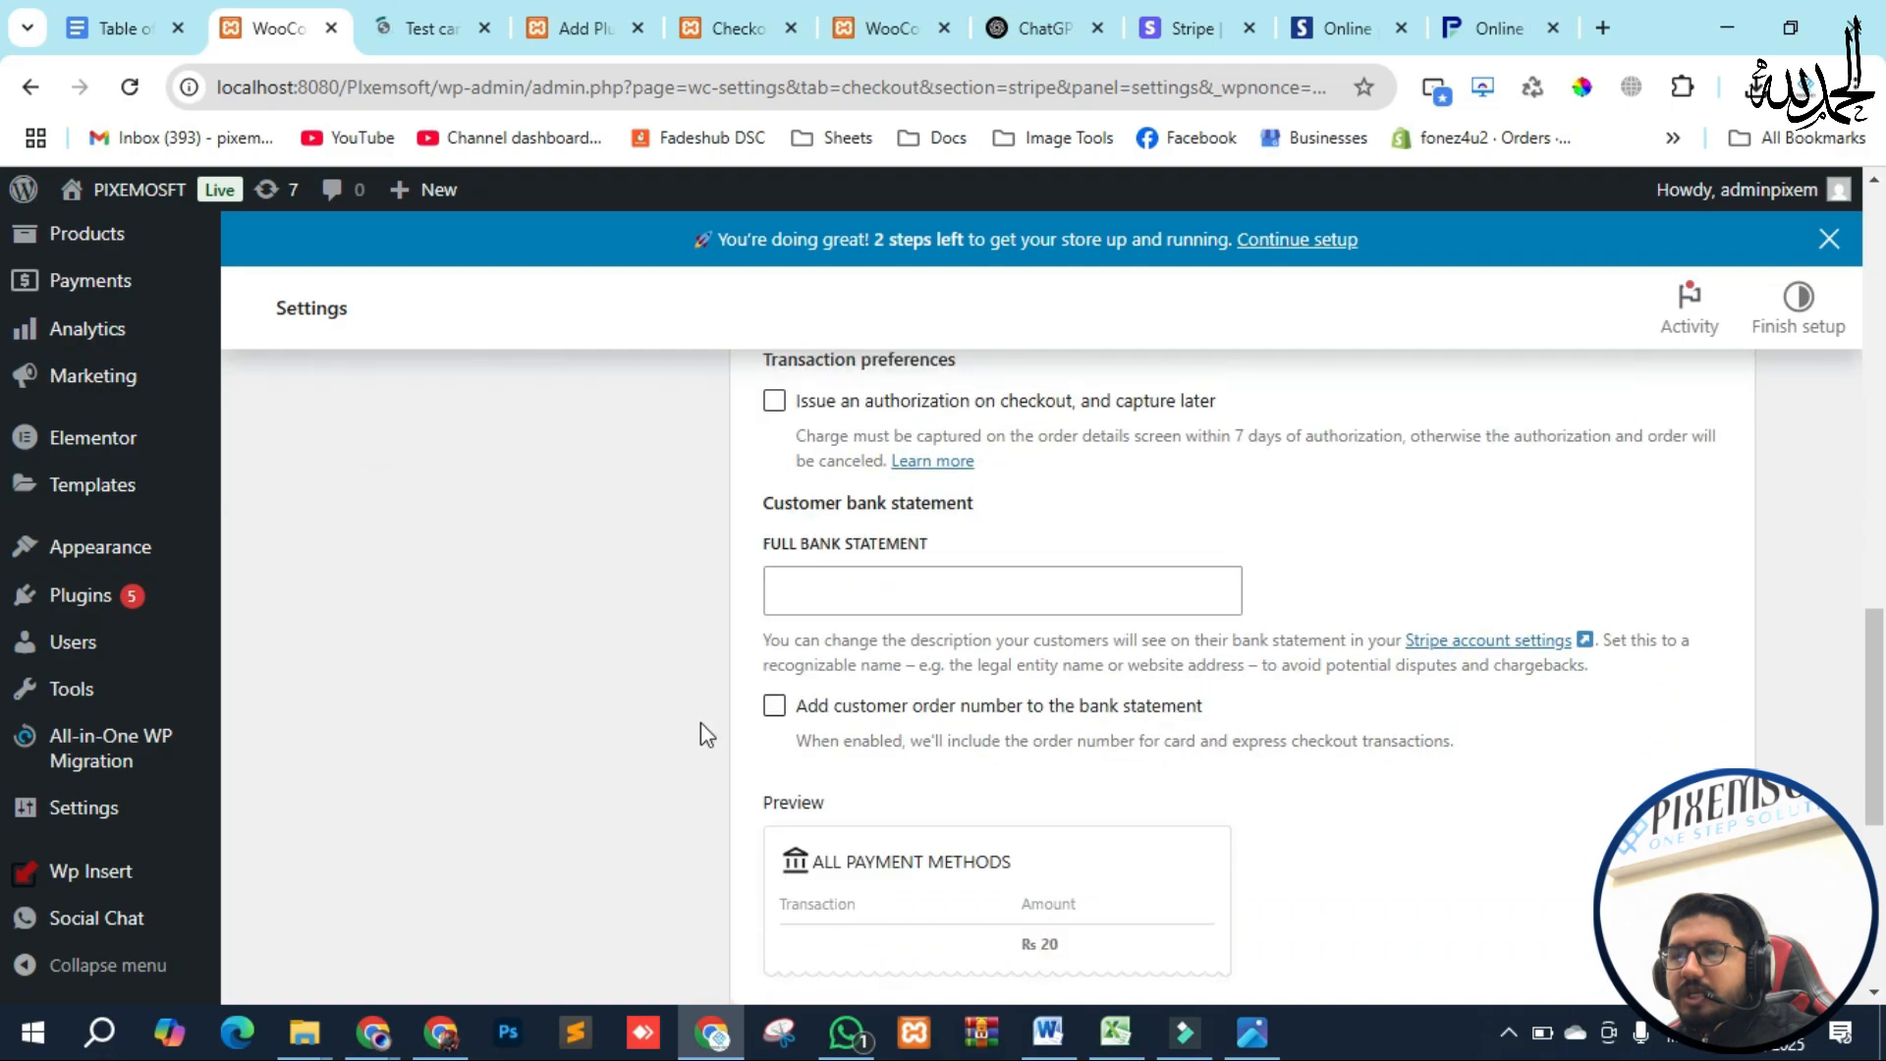
scroll(708, 736, "up", 7)
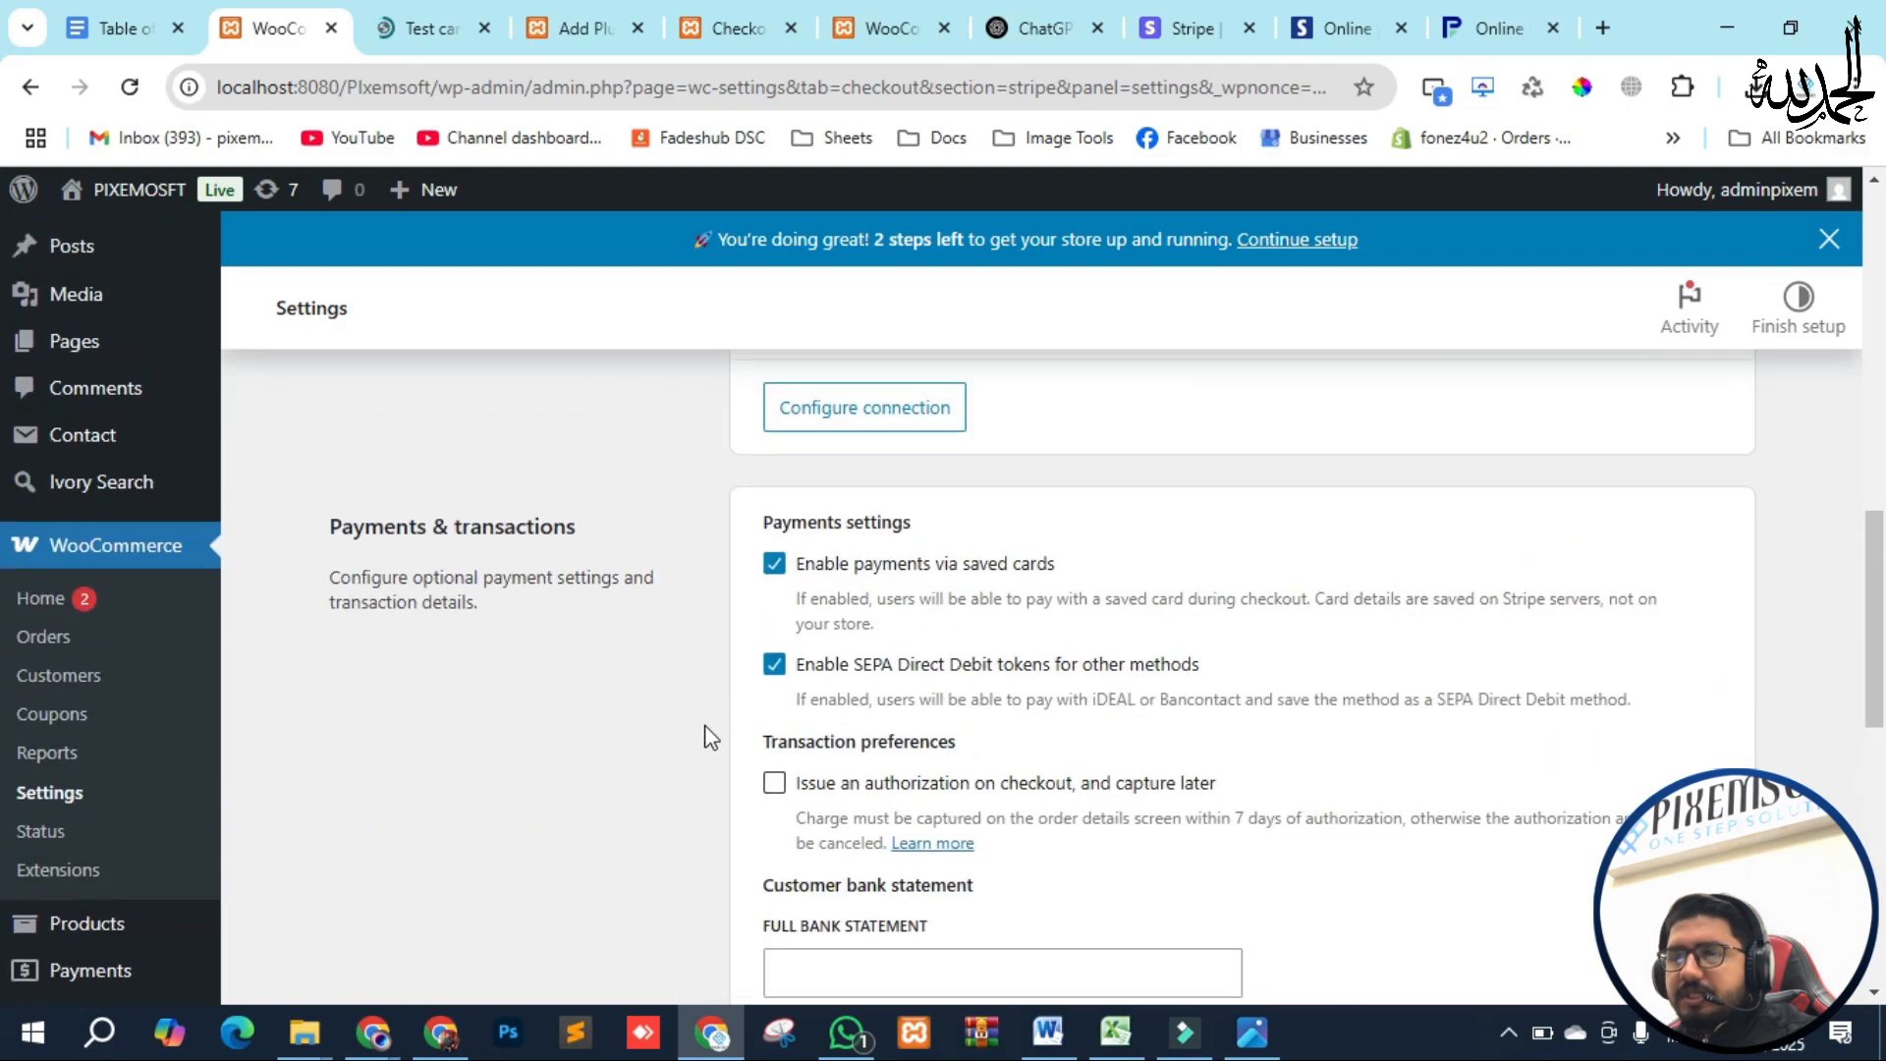
scroll(766, 632, "down", 3)
scroll(793, 477, "up", 1)
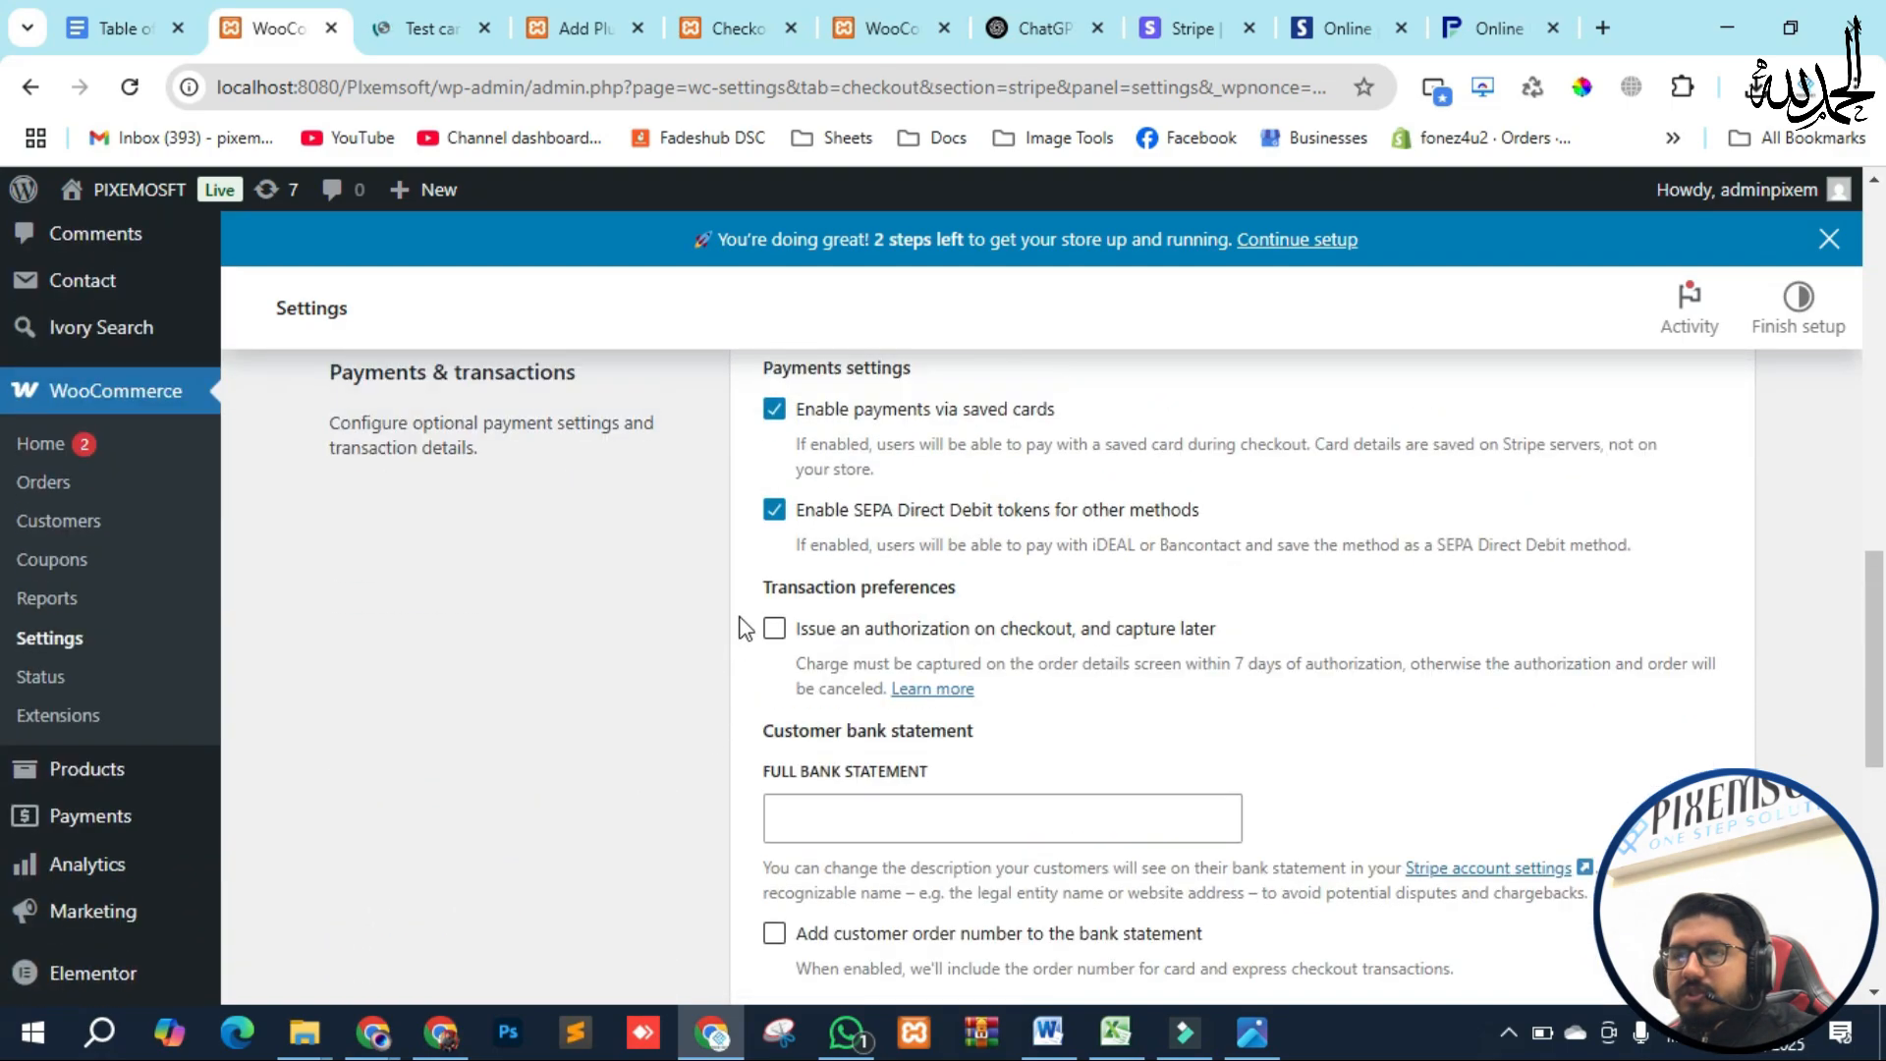
scroll(750, 526, "down", 2)
scroll(660, 668, "down", 6)
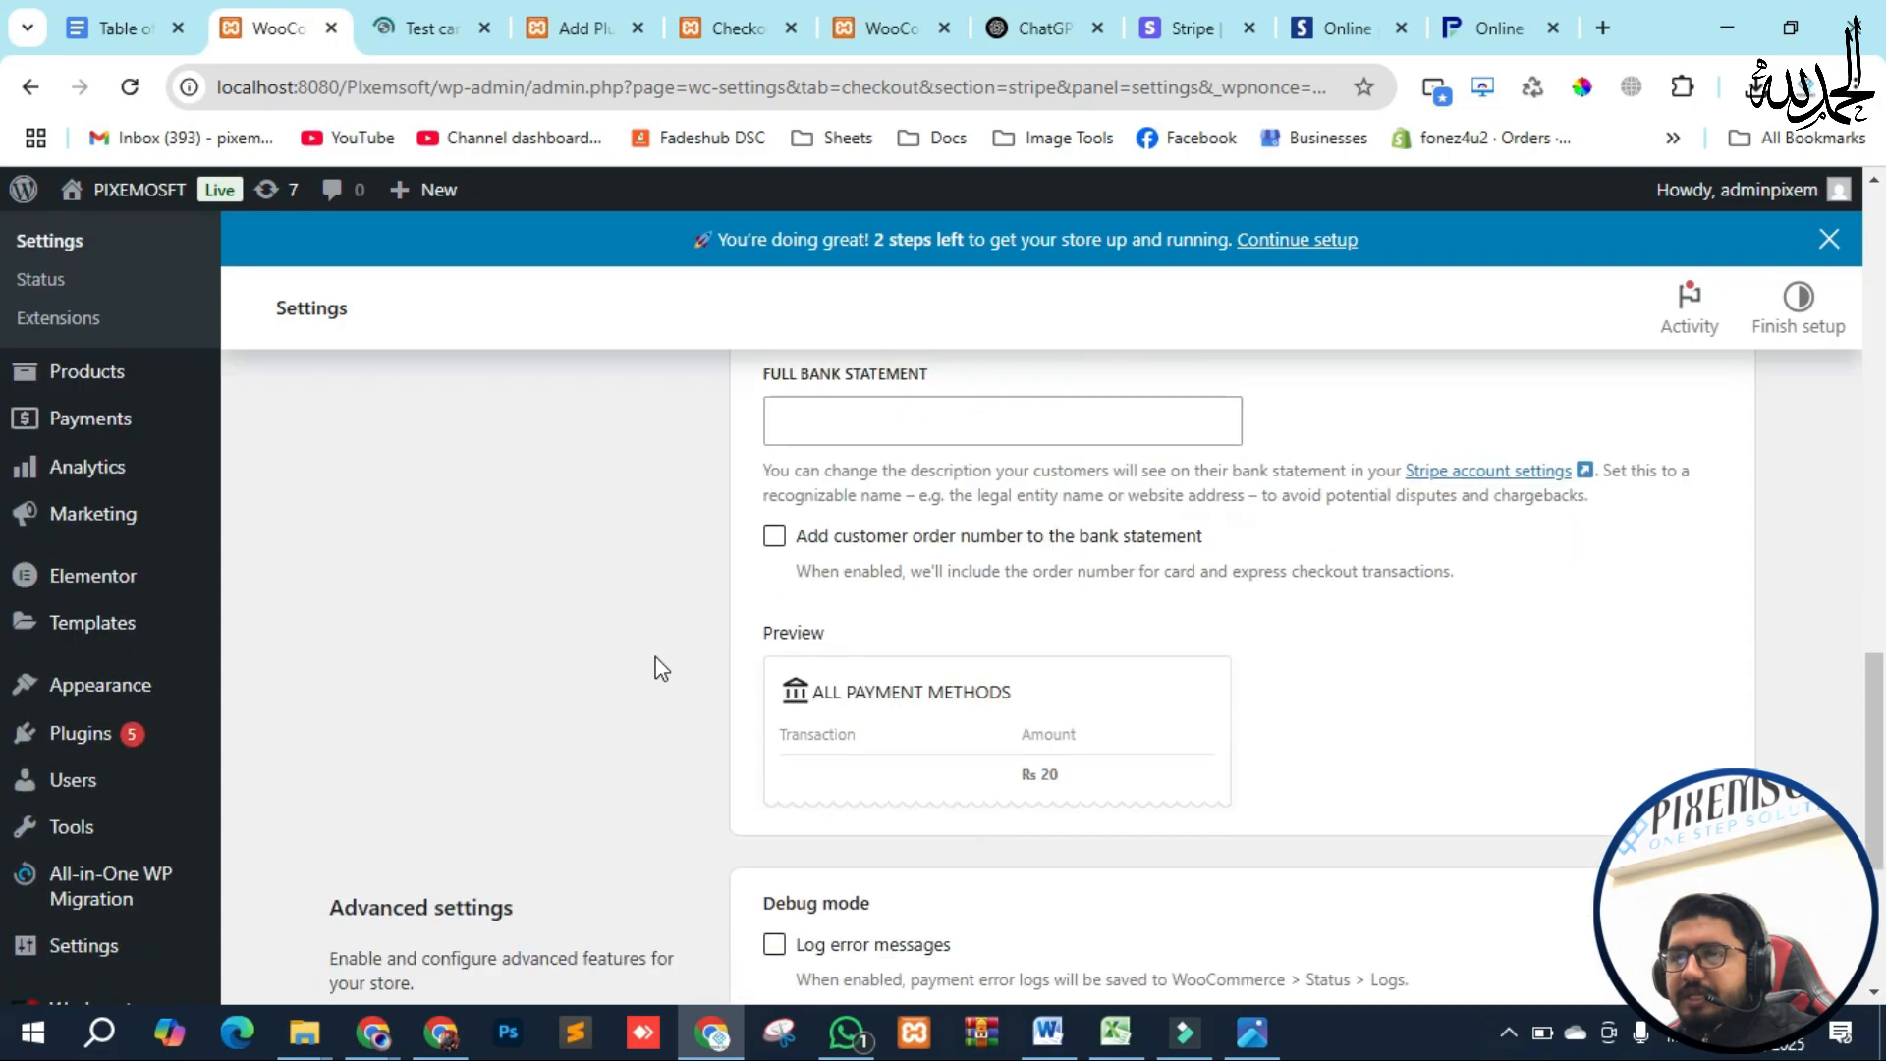
scroll(699, 752, "up", 4)
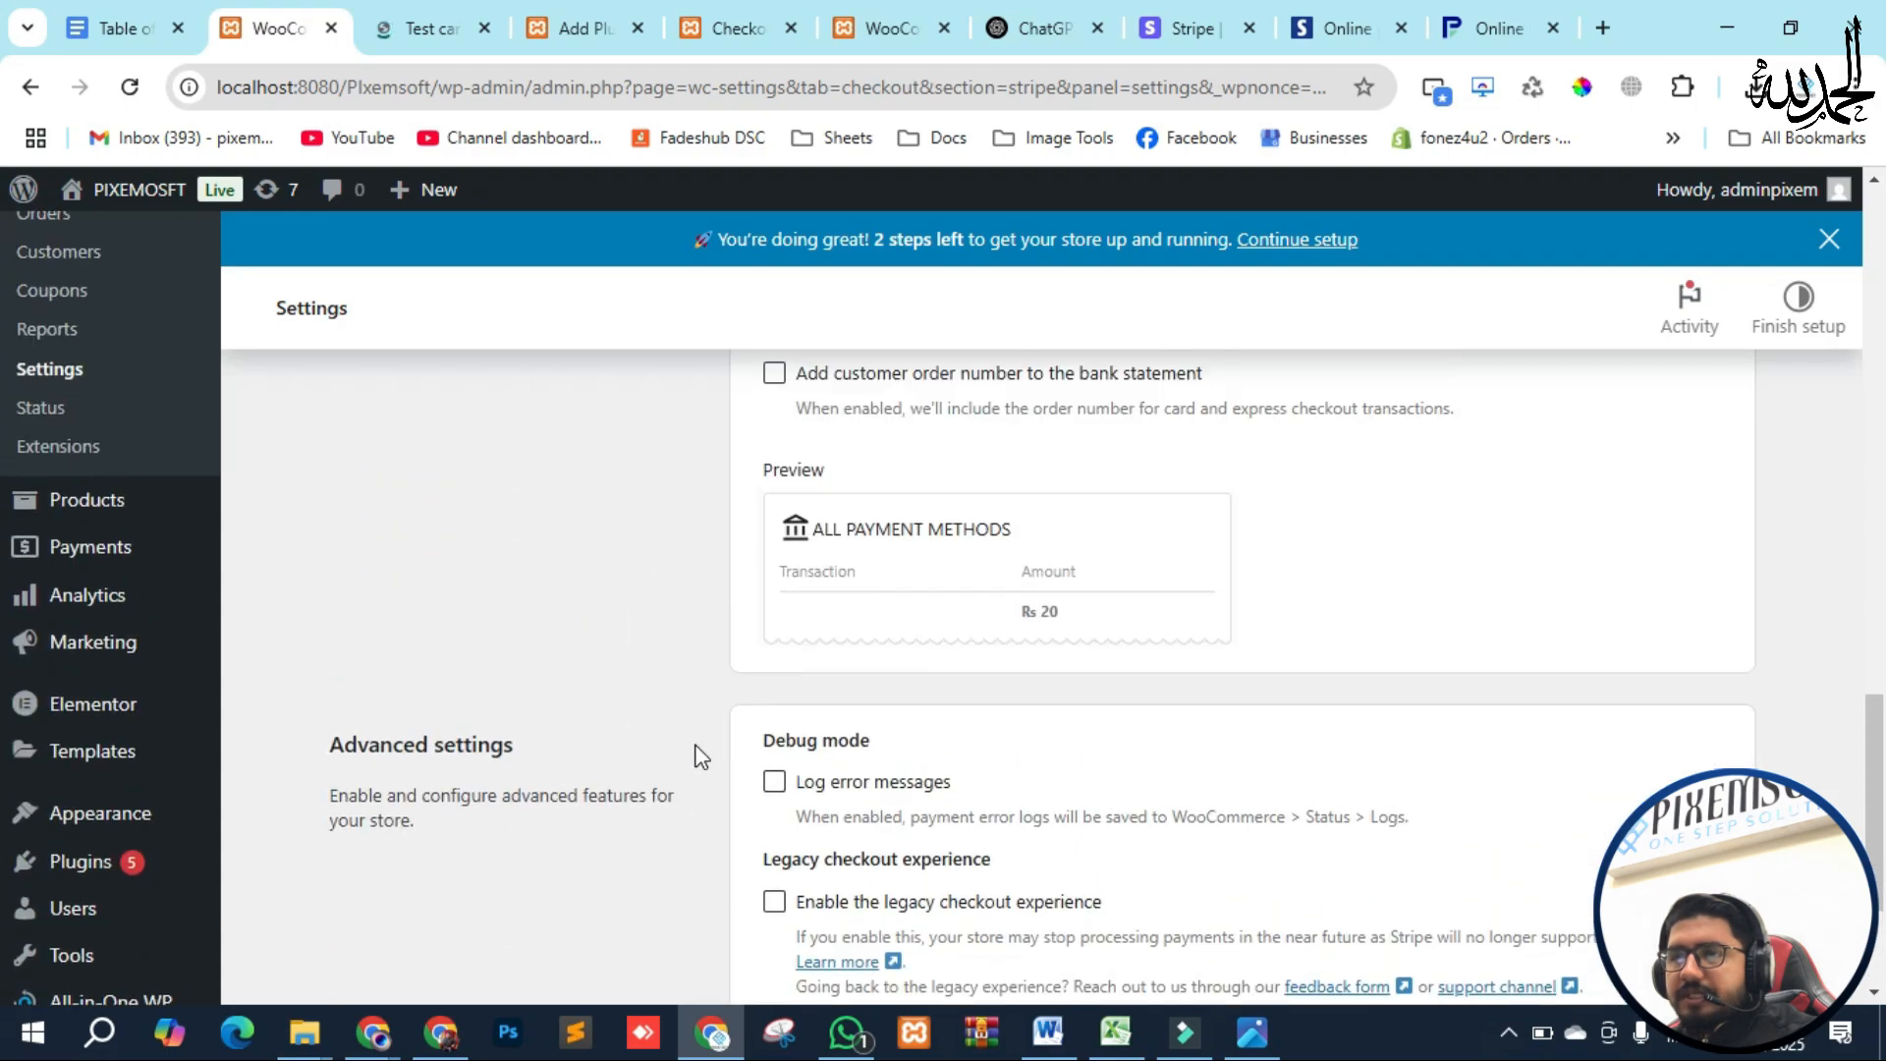
scroll(488, 698, "up", 5)
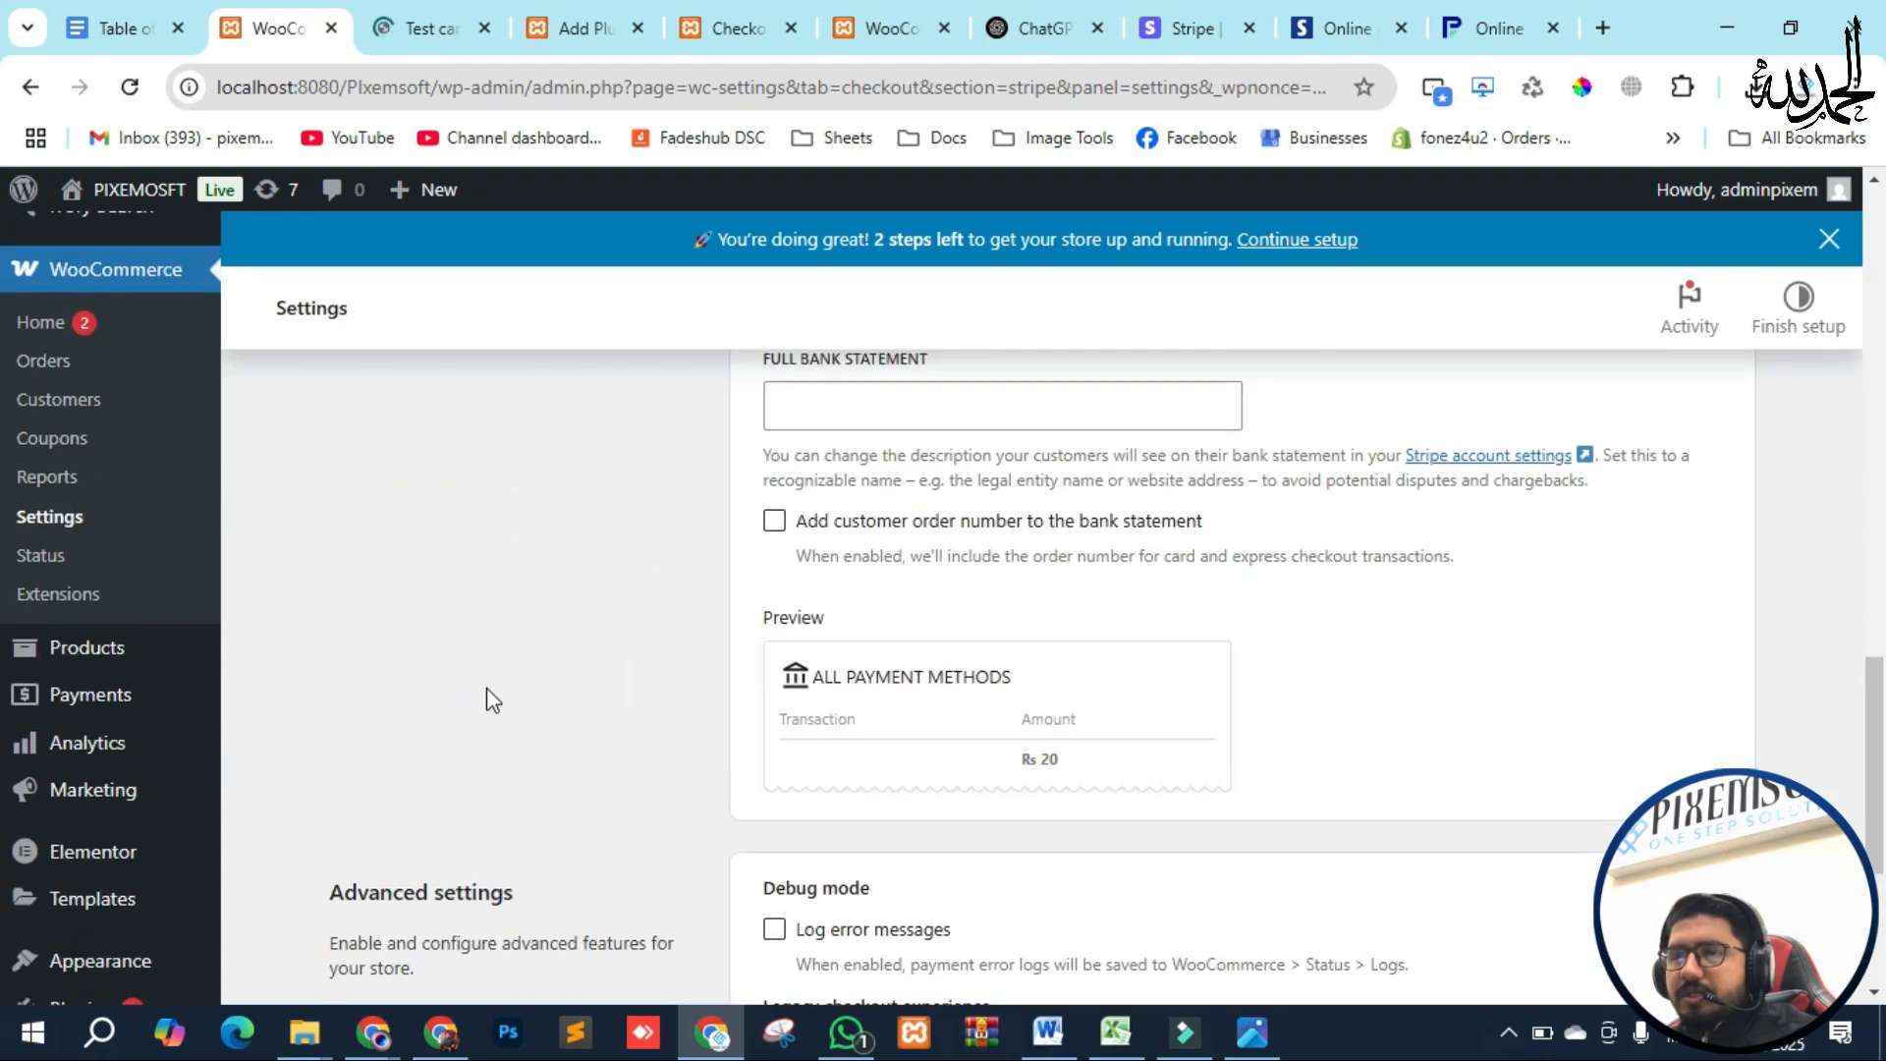
scroll(688, 649, "down", 6)
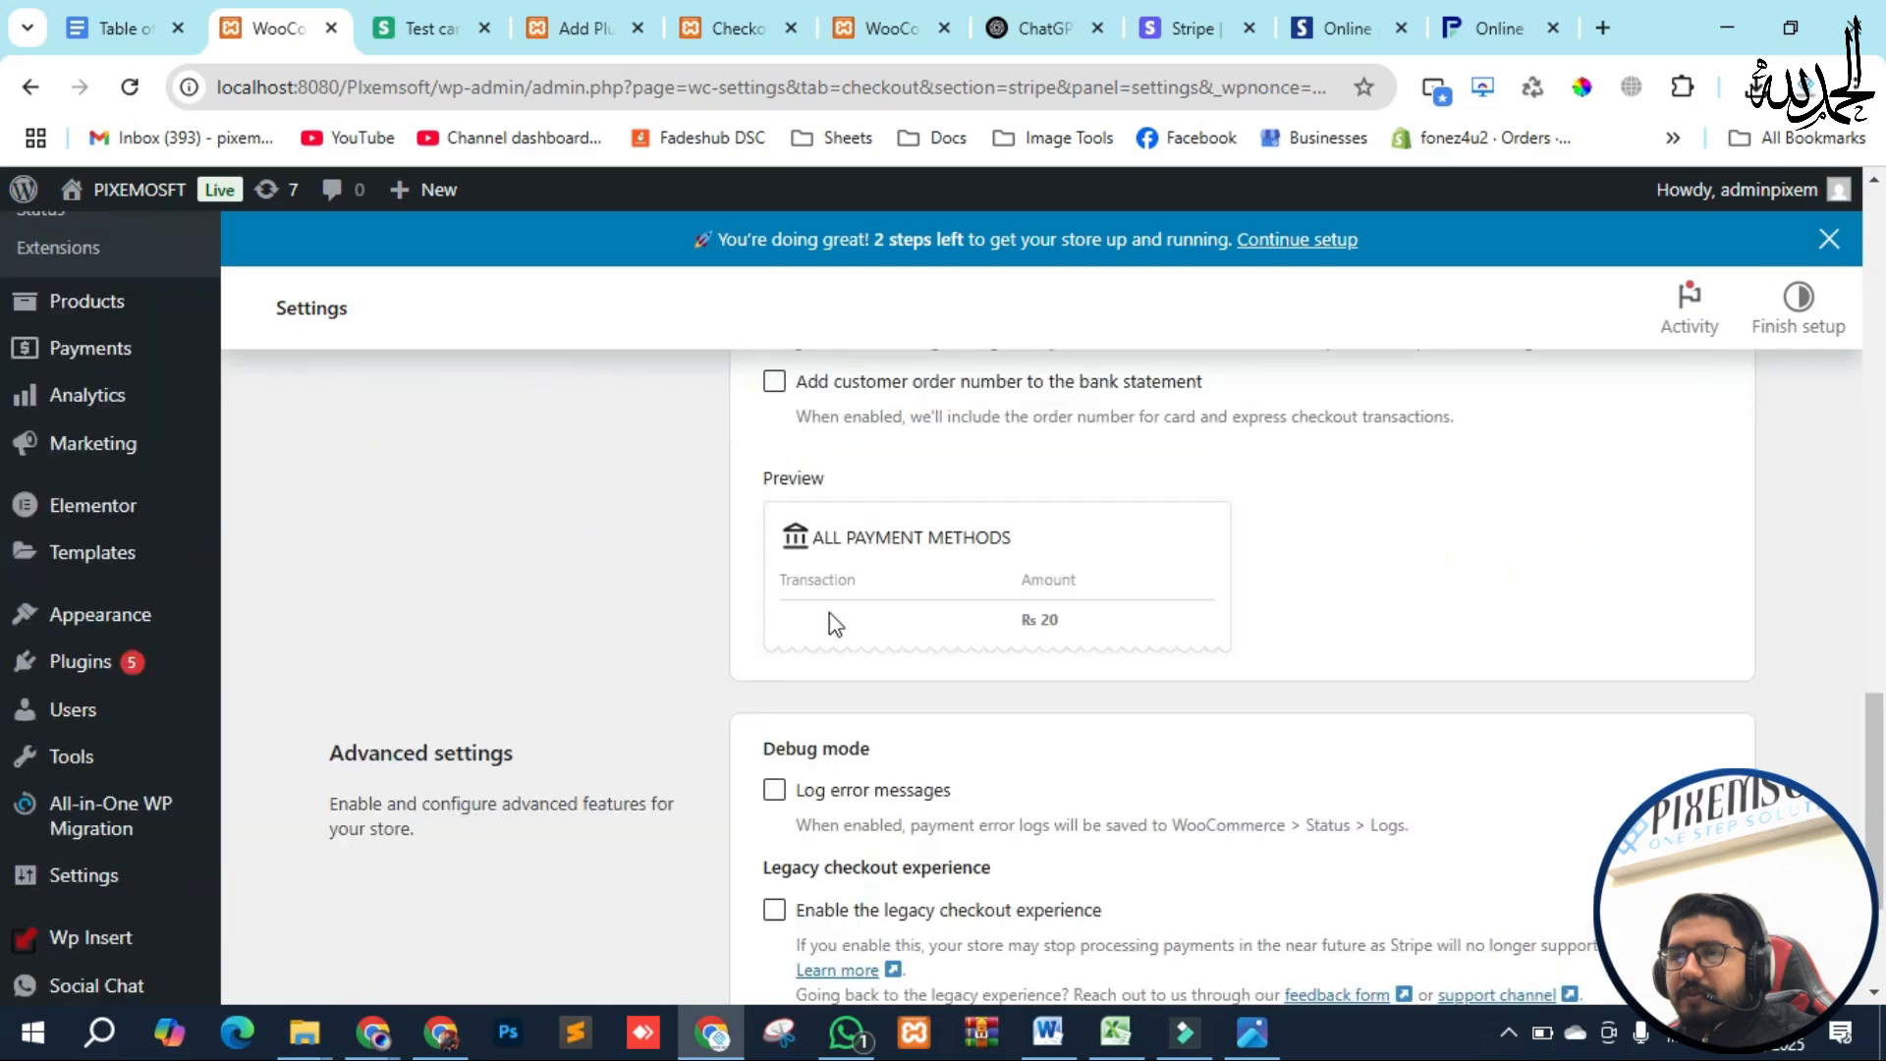
Review the test card numbers by brand in the Stripe testing documentation tab
scroll(707, 750, "up", 8)
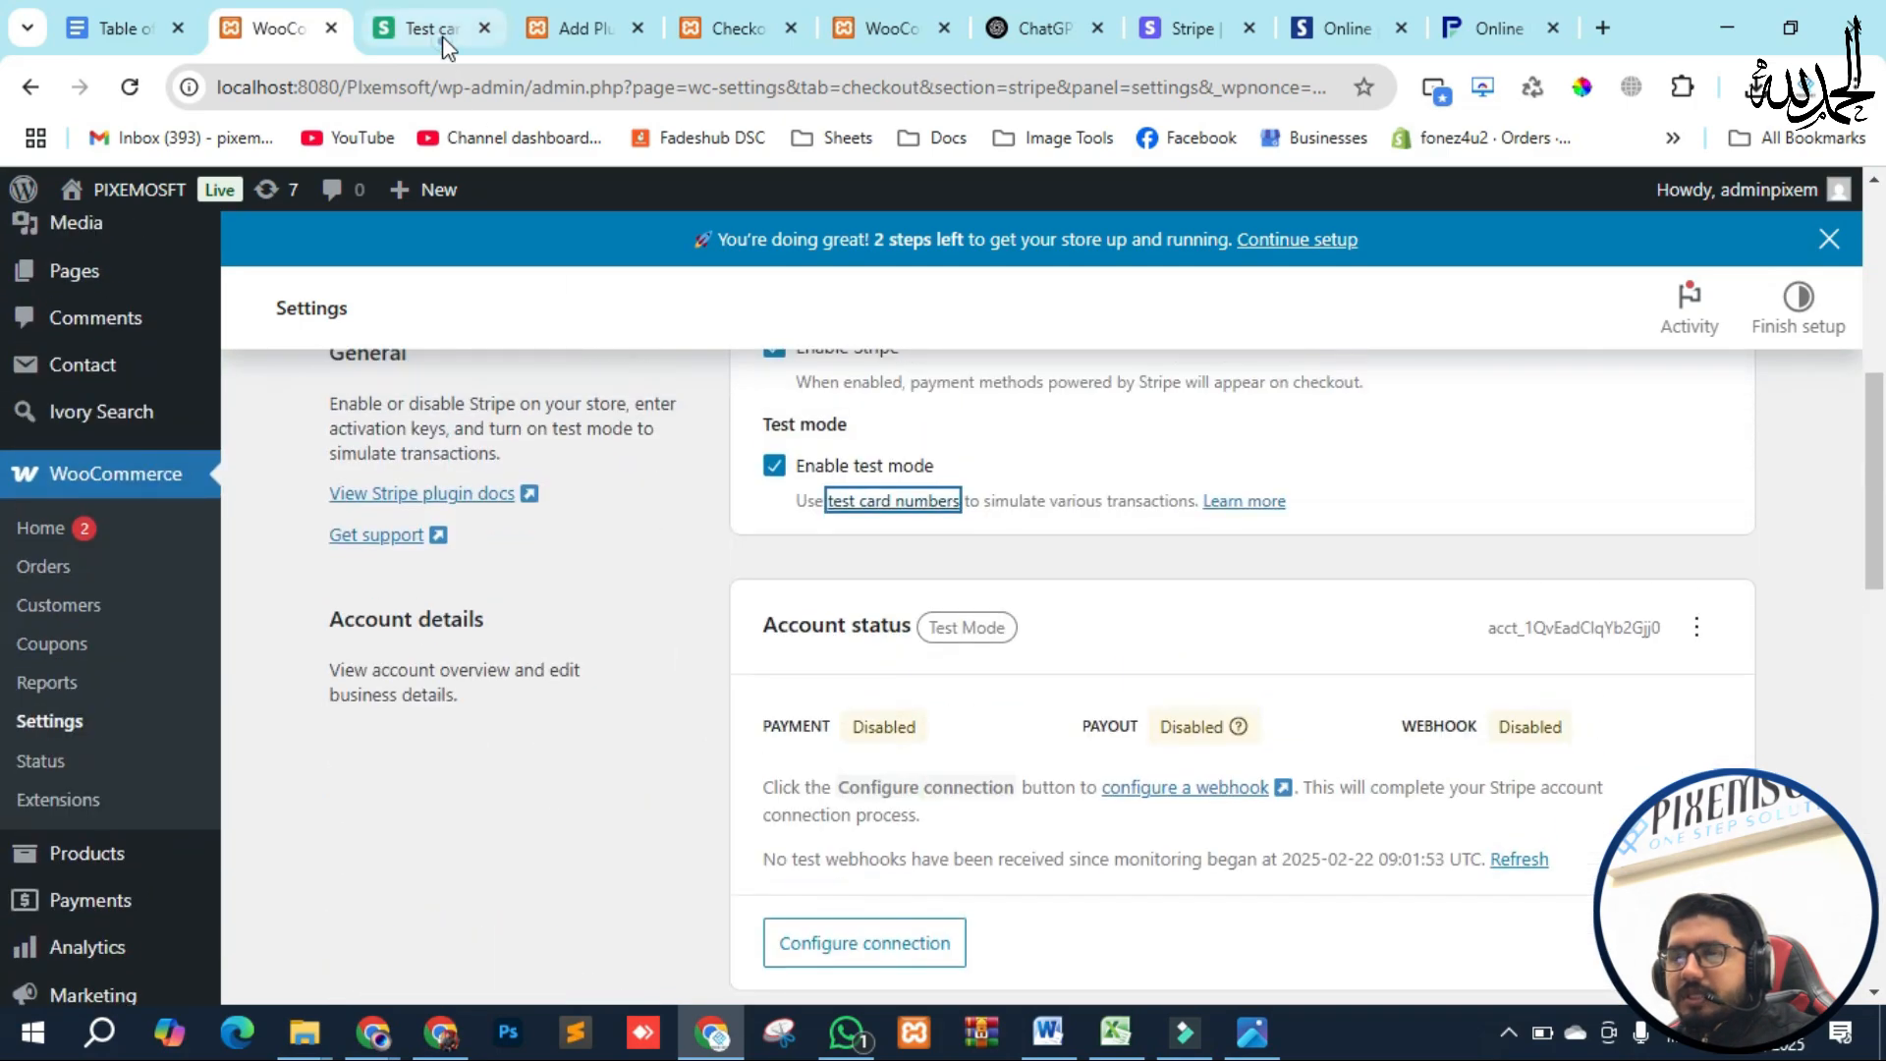
left_click(422, 28)
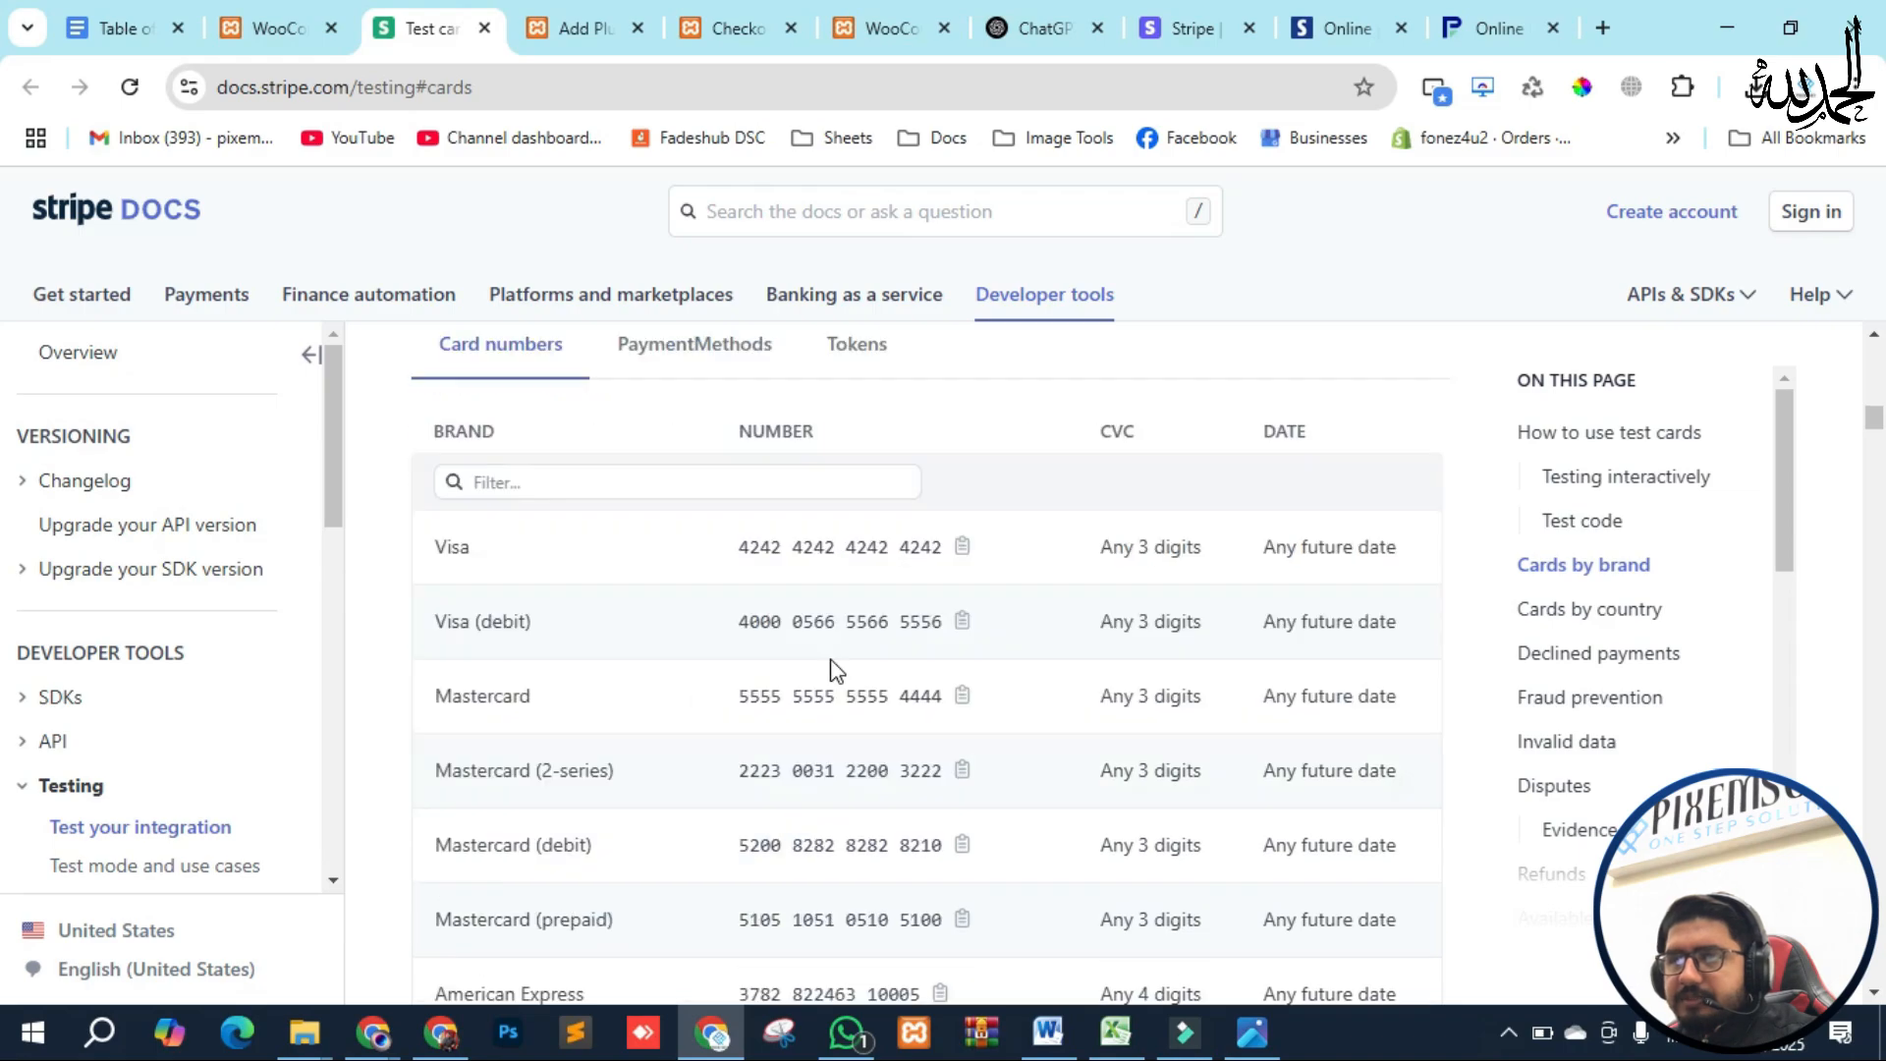
scroll(834, 661, "down", 3)
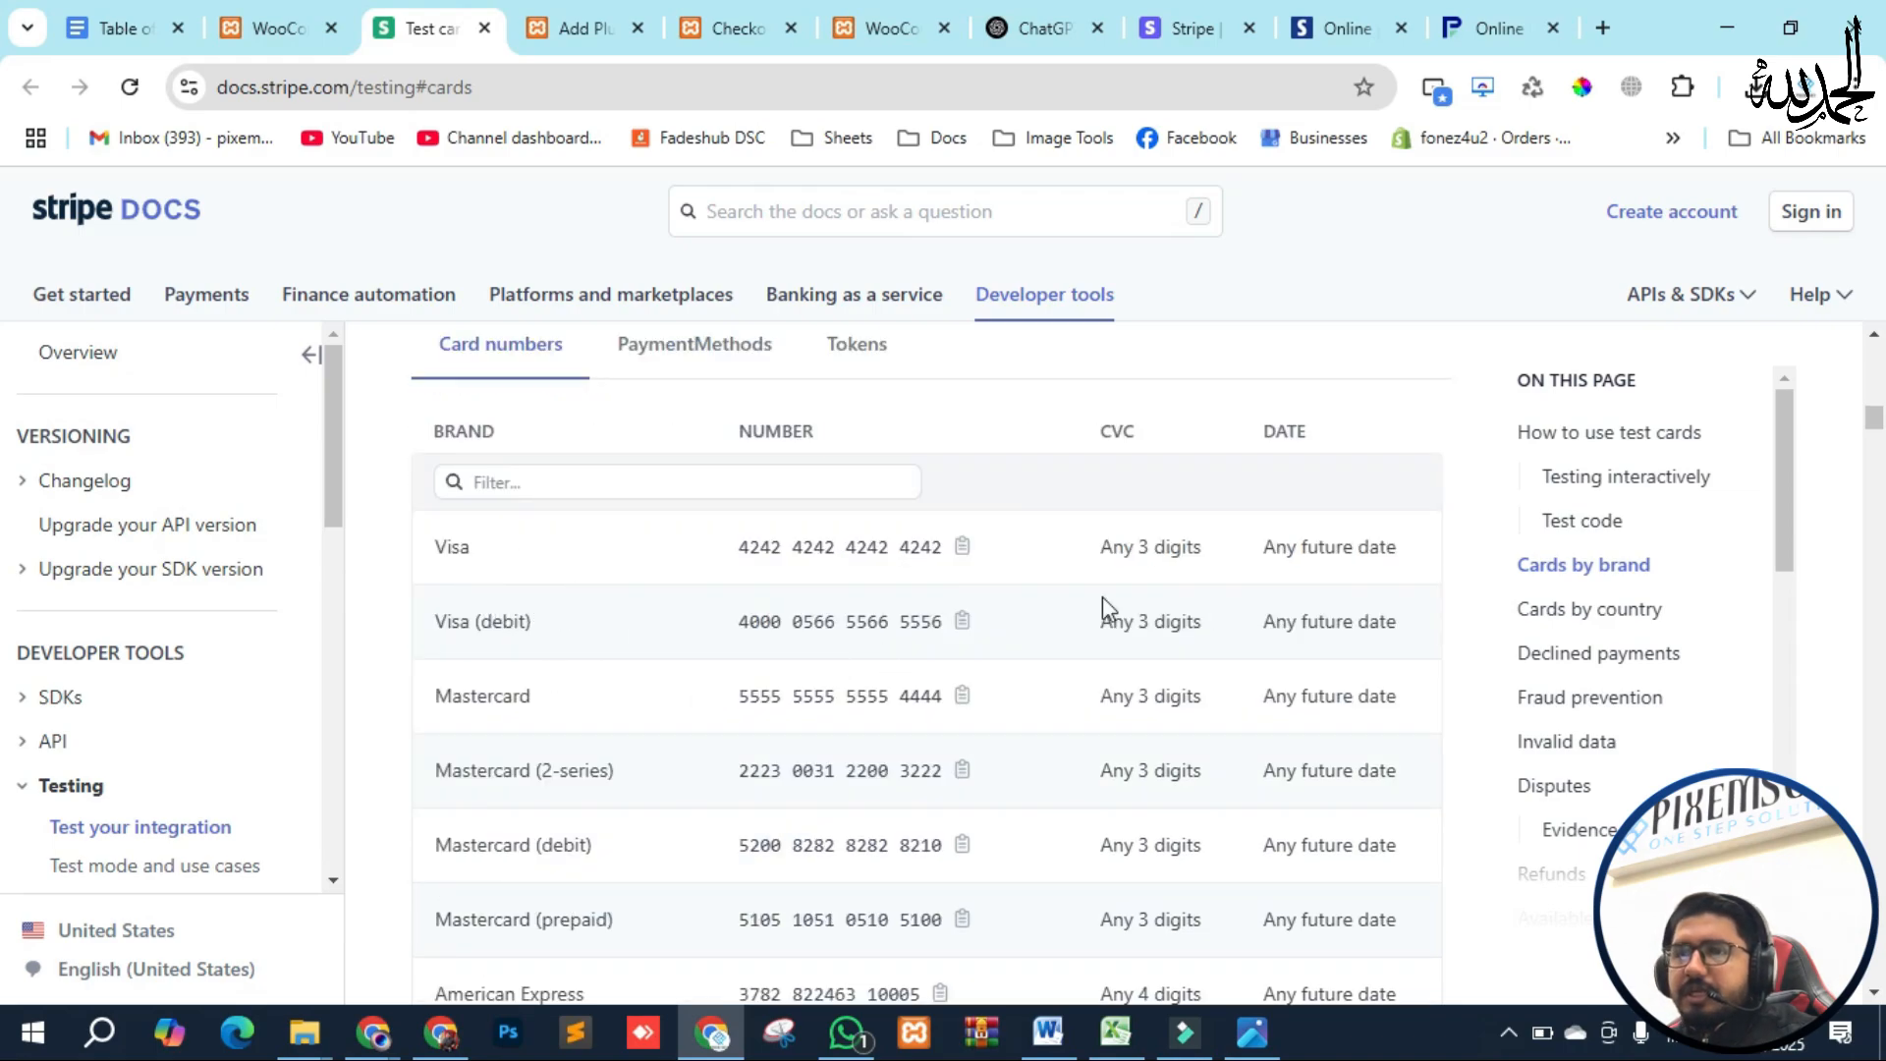
Return to the WooCommerce Stripe settings and start creating or connecting a test account from the connection configuration
left_click(280, 30)
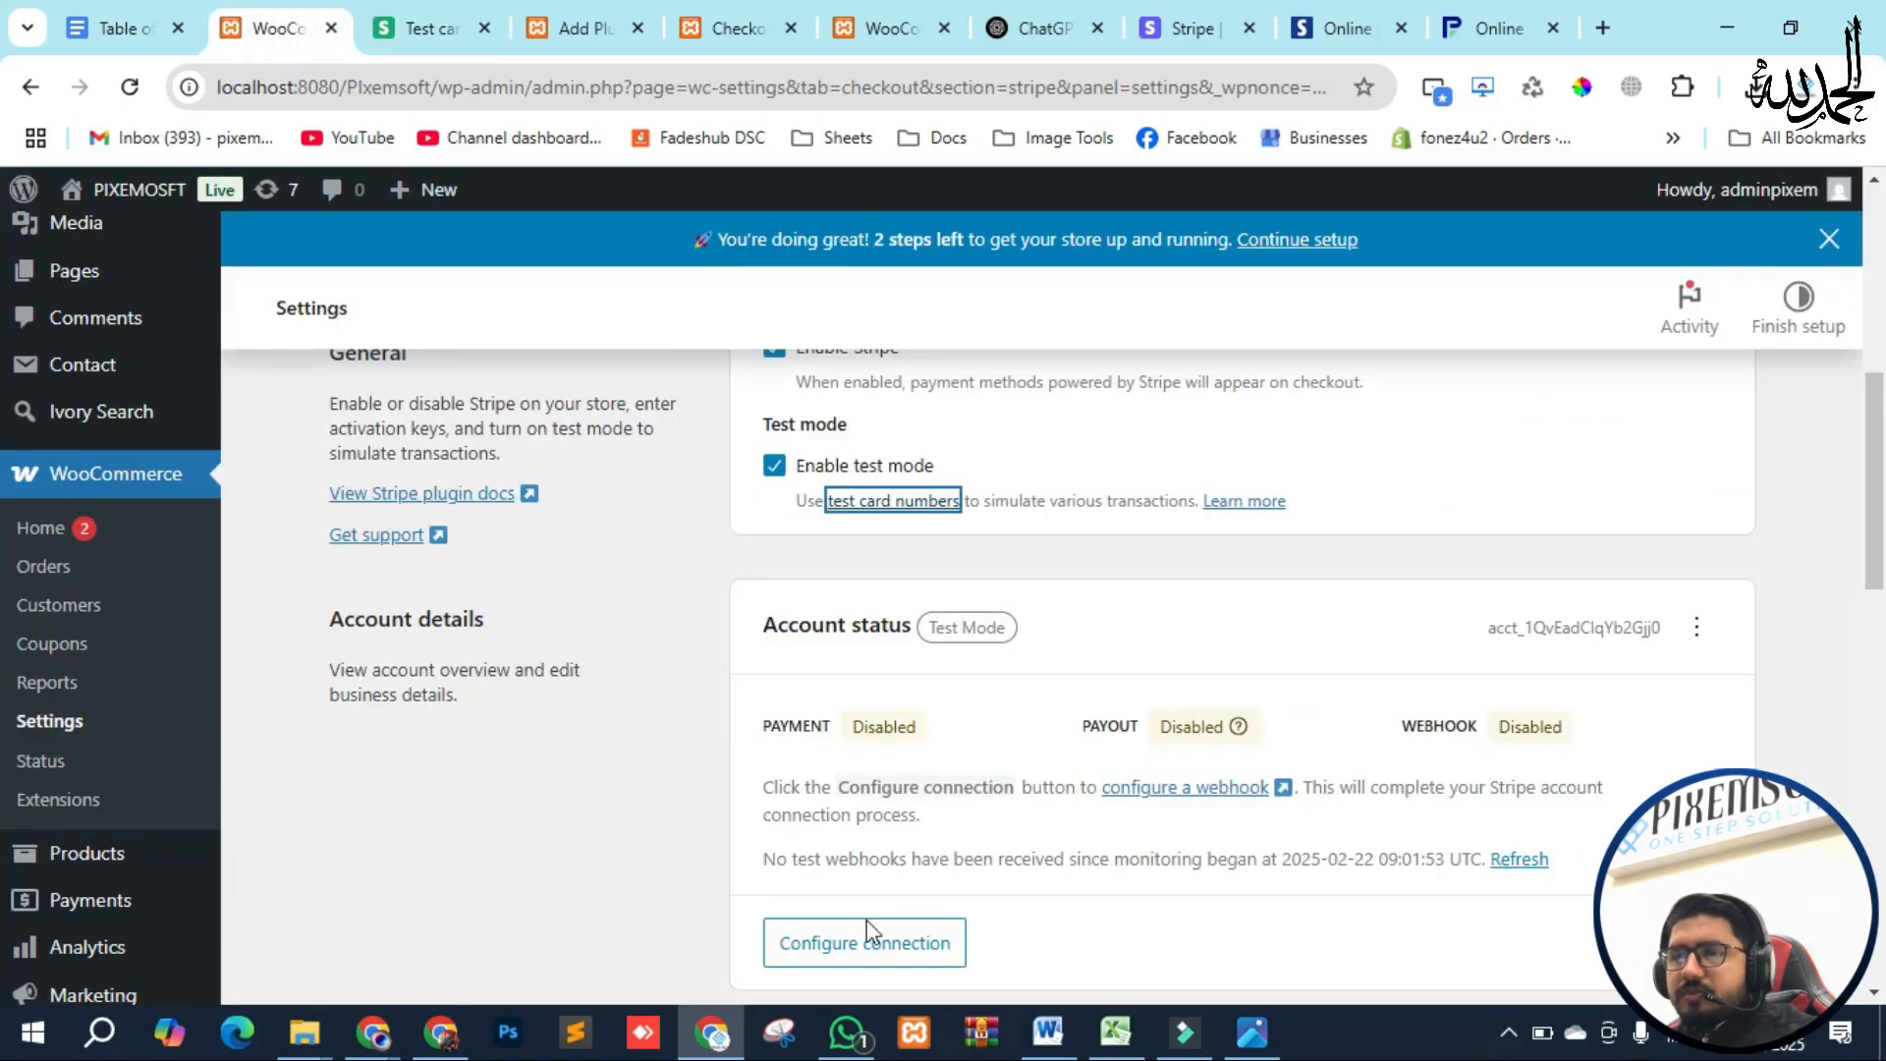
left_click(845, 943)
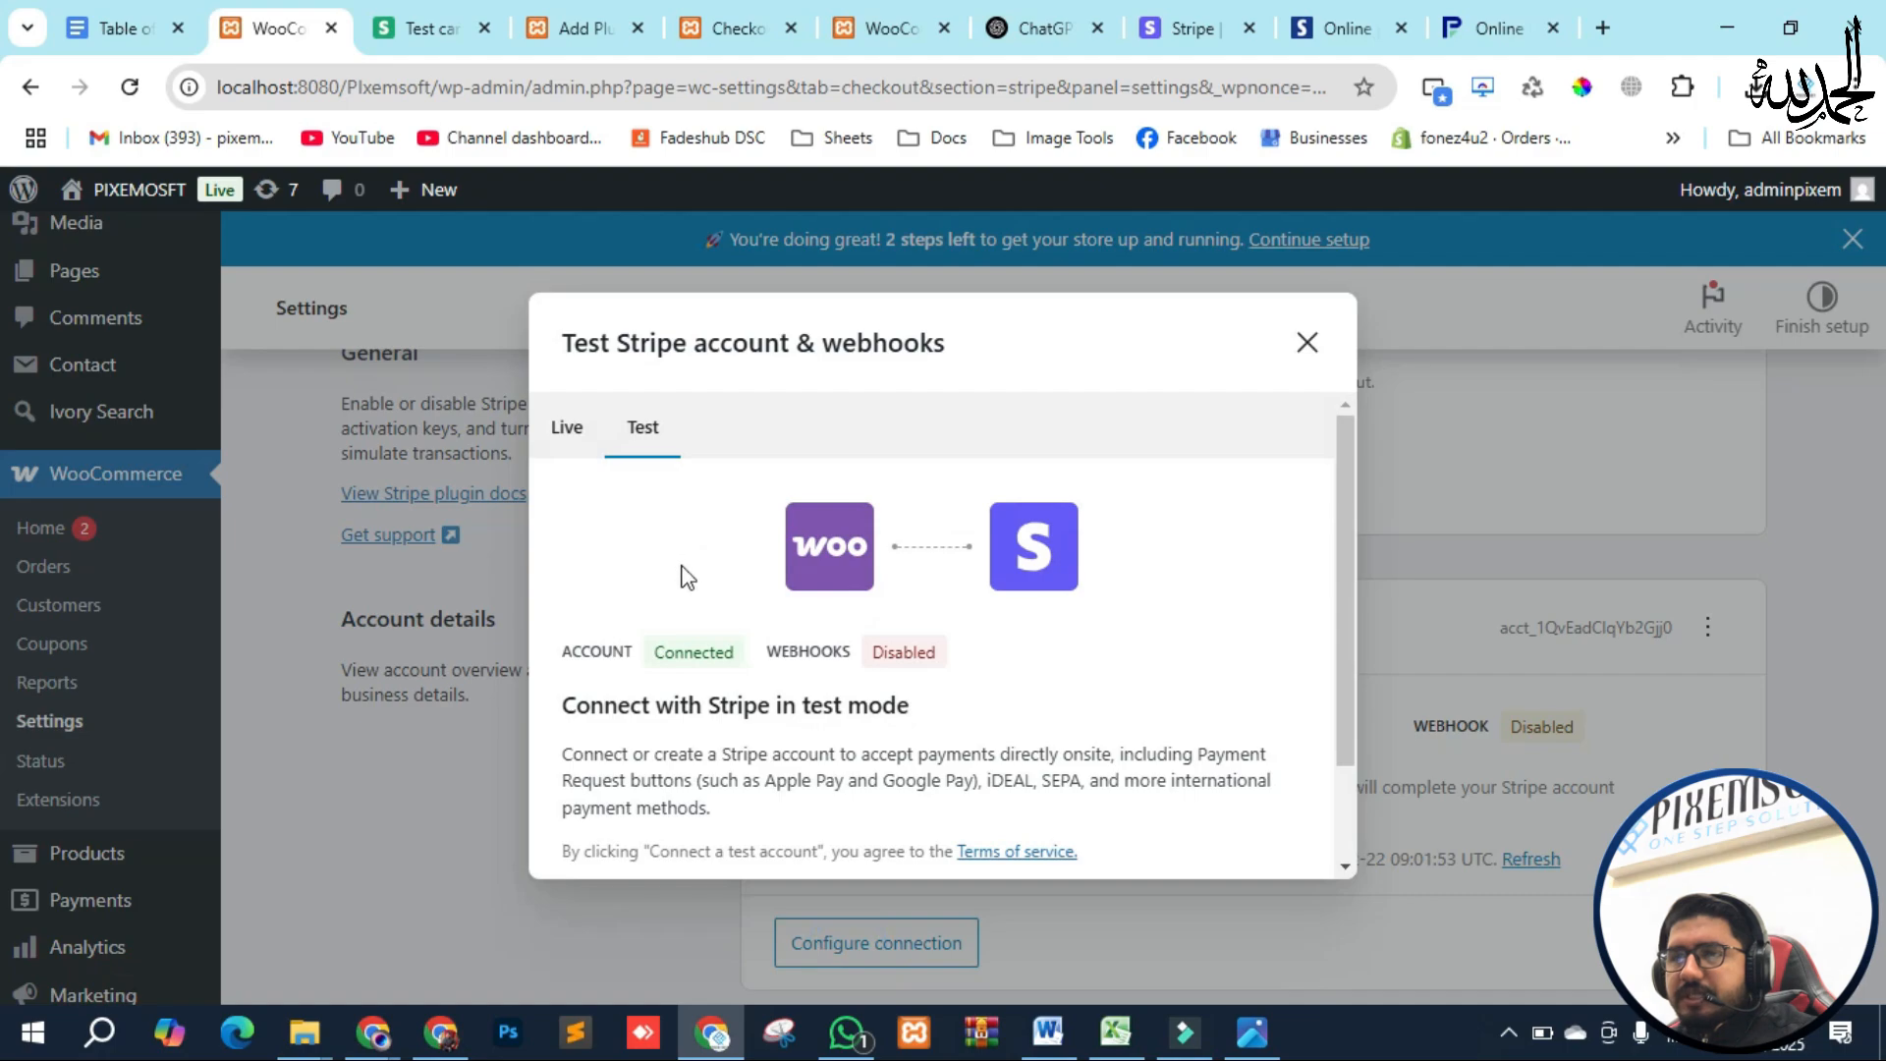
scroll(682, 600, "down", 2)
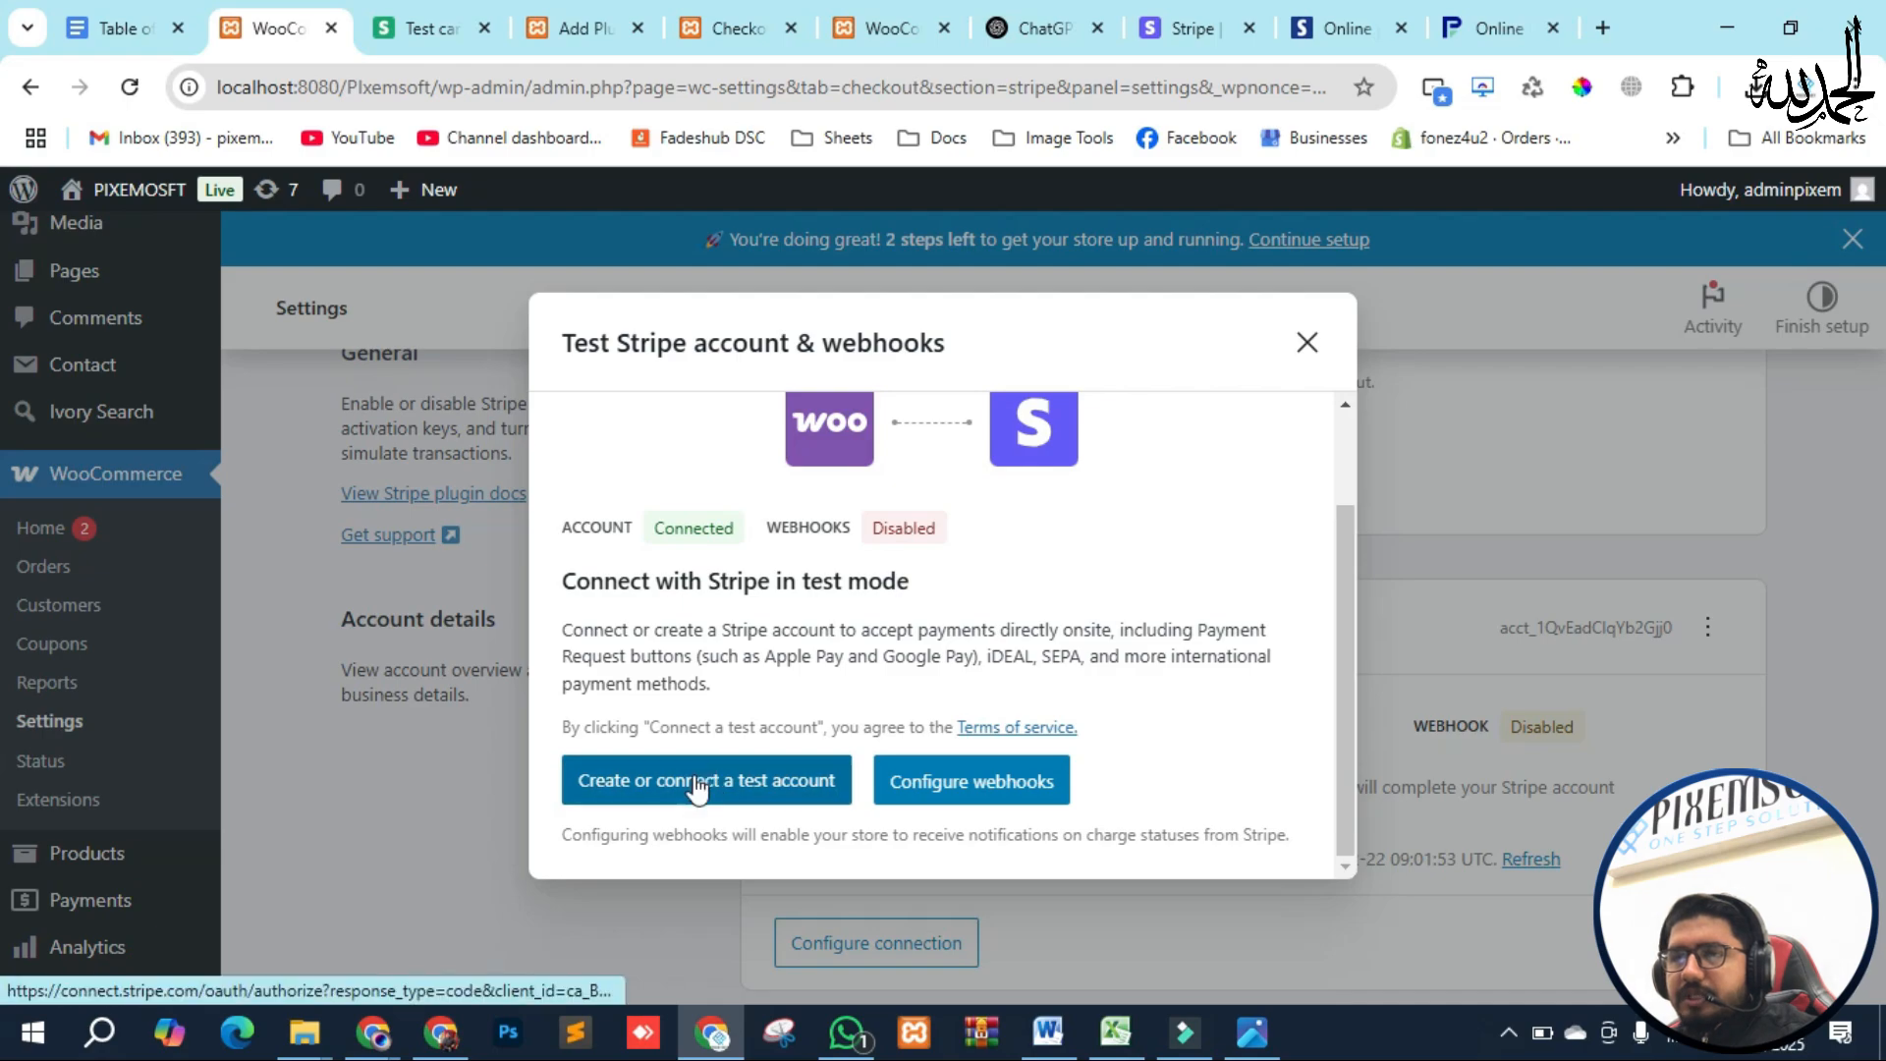
left_click(686, 798)
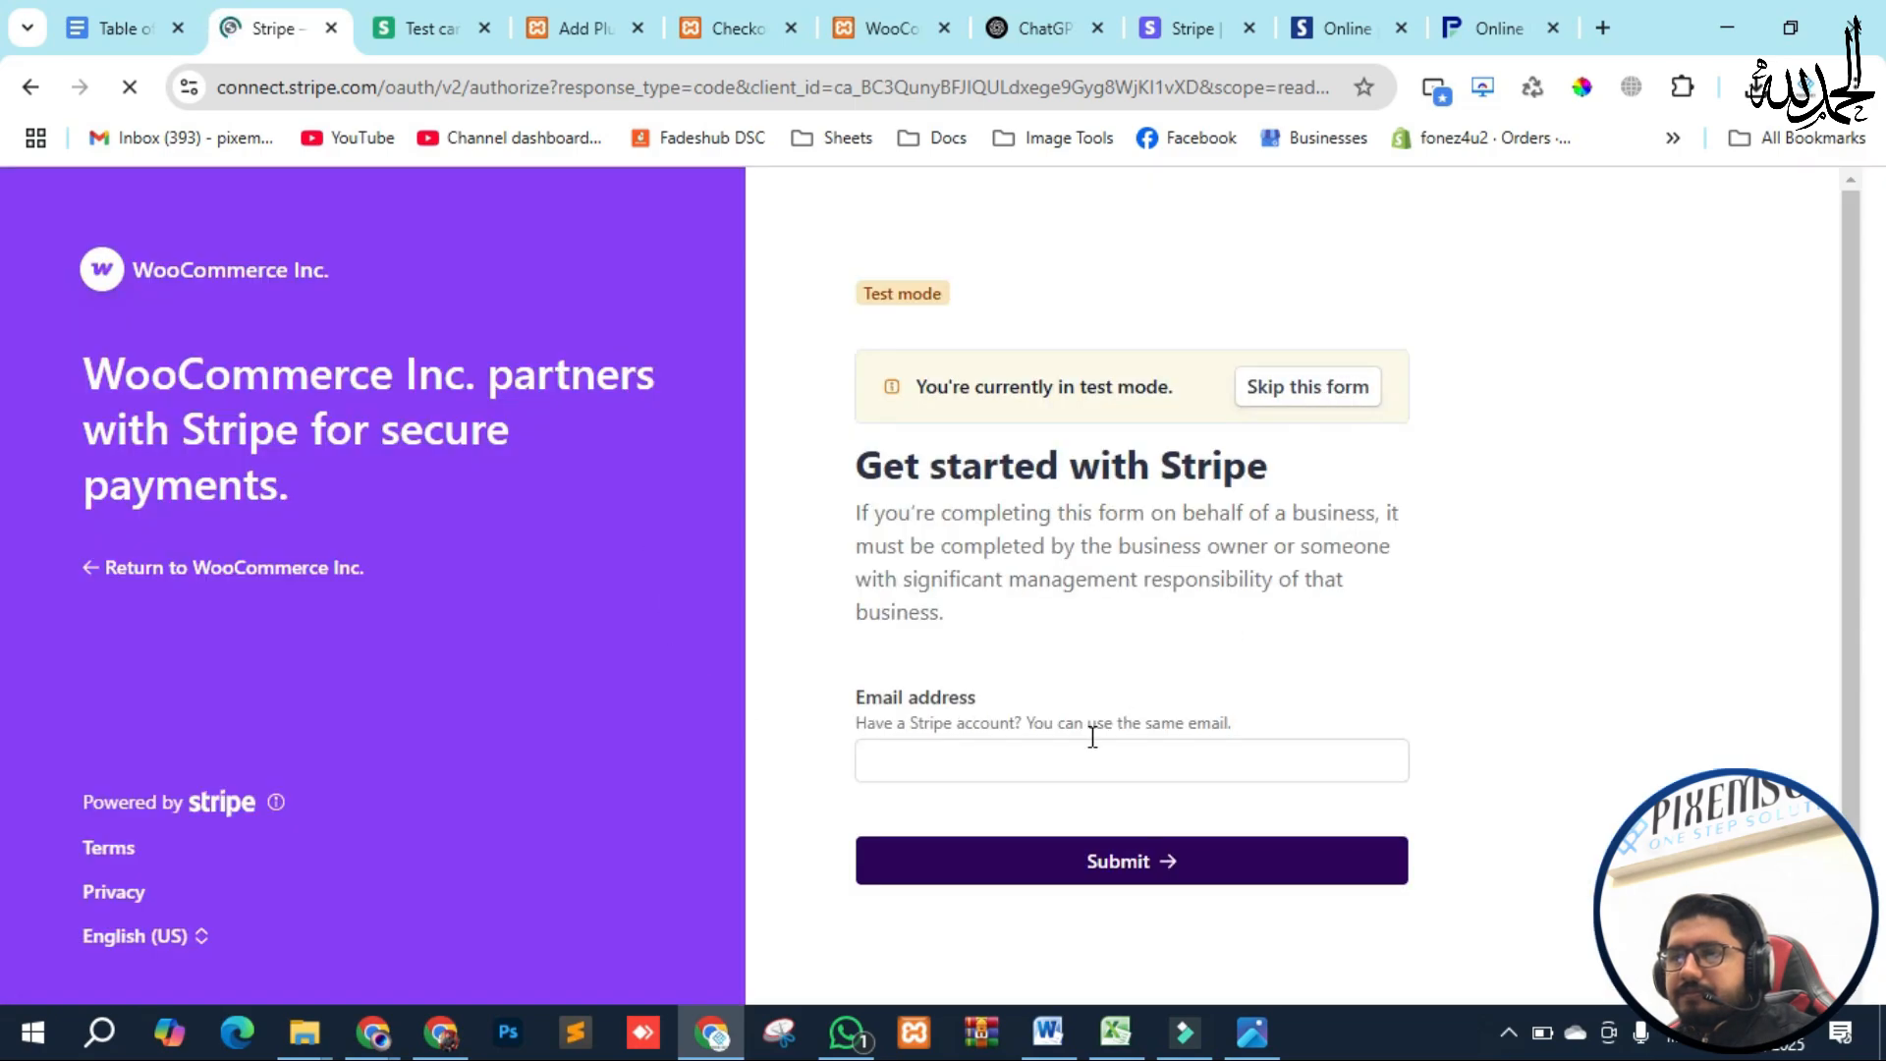
Try to sign in on Stripe's onboarding form with the account's email address and password
left_click(929, 771)
left_click(1081, 535)
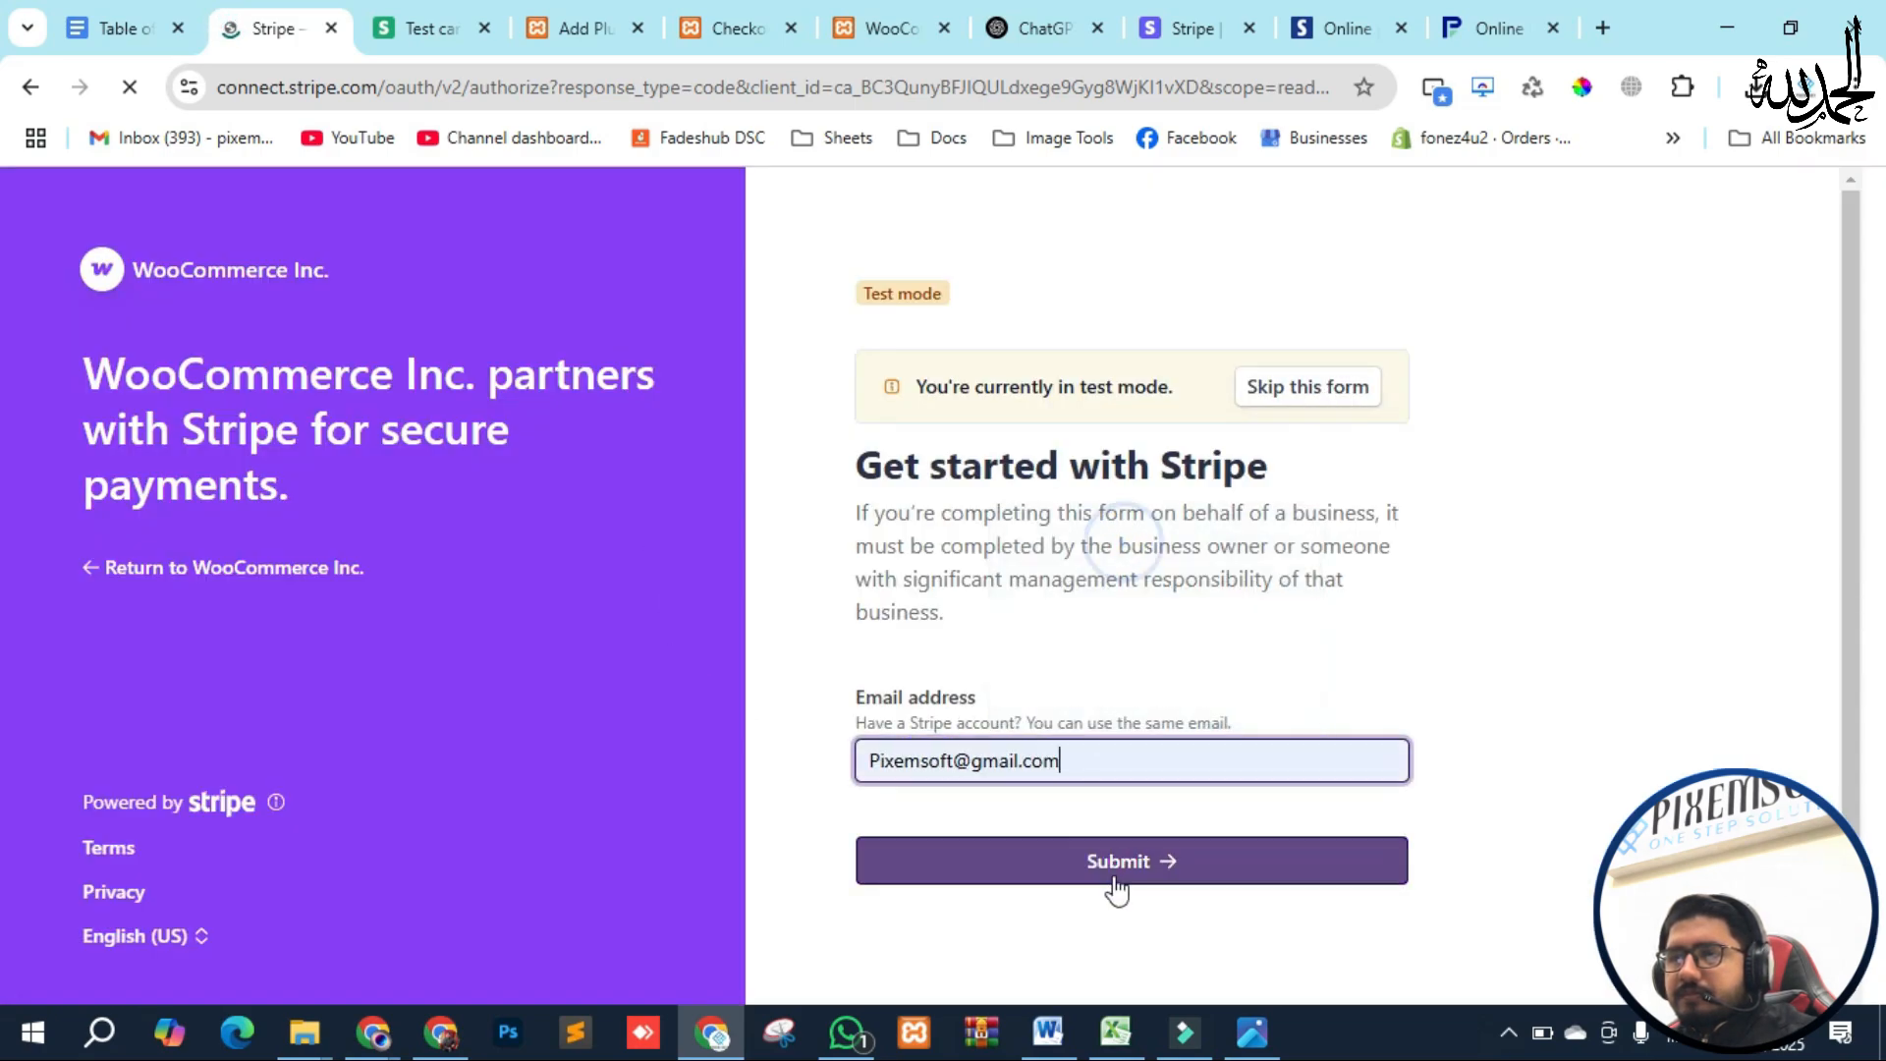
left_click(1138, 865)
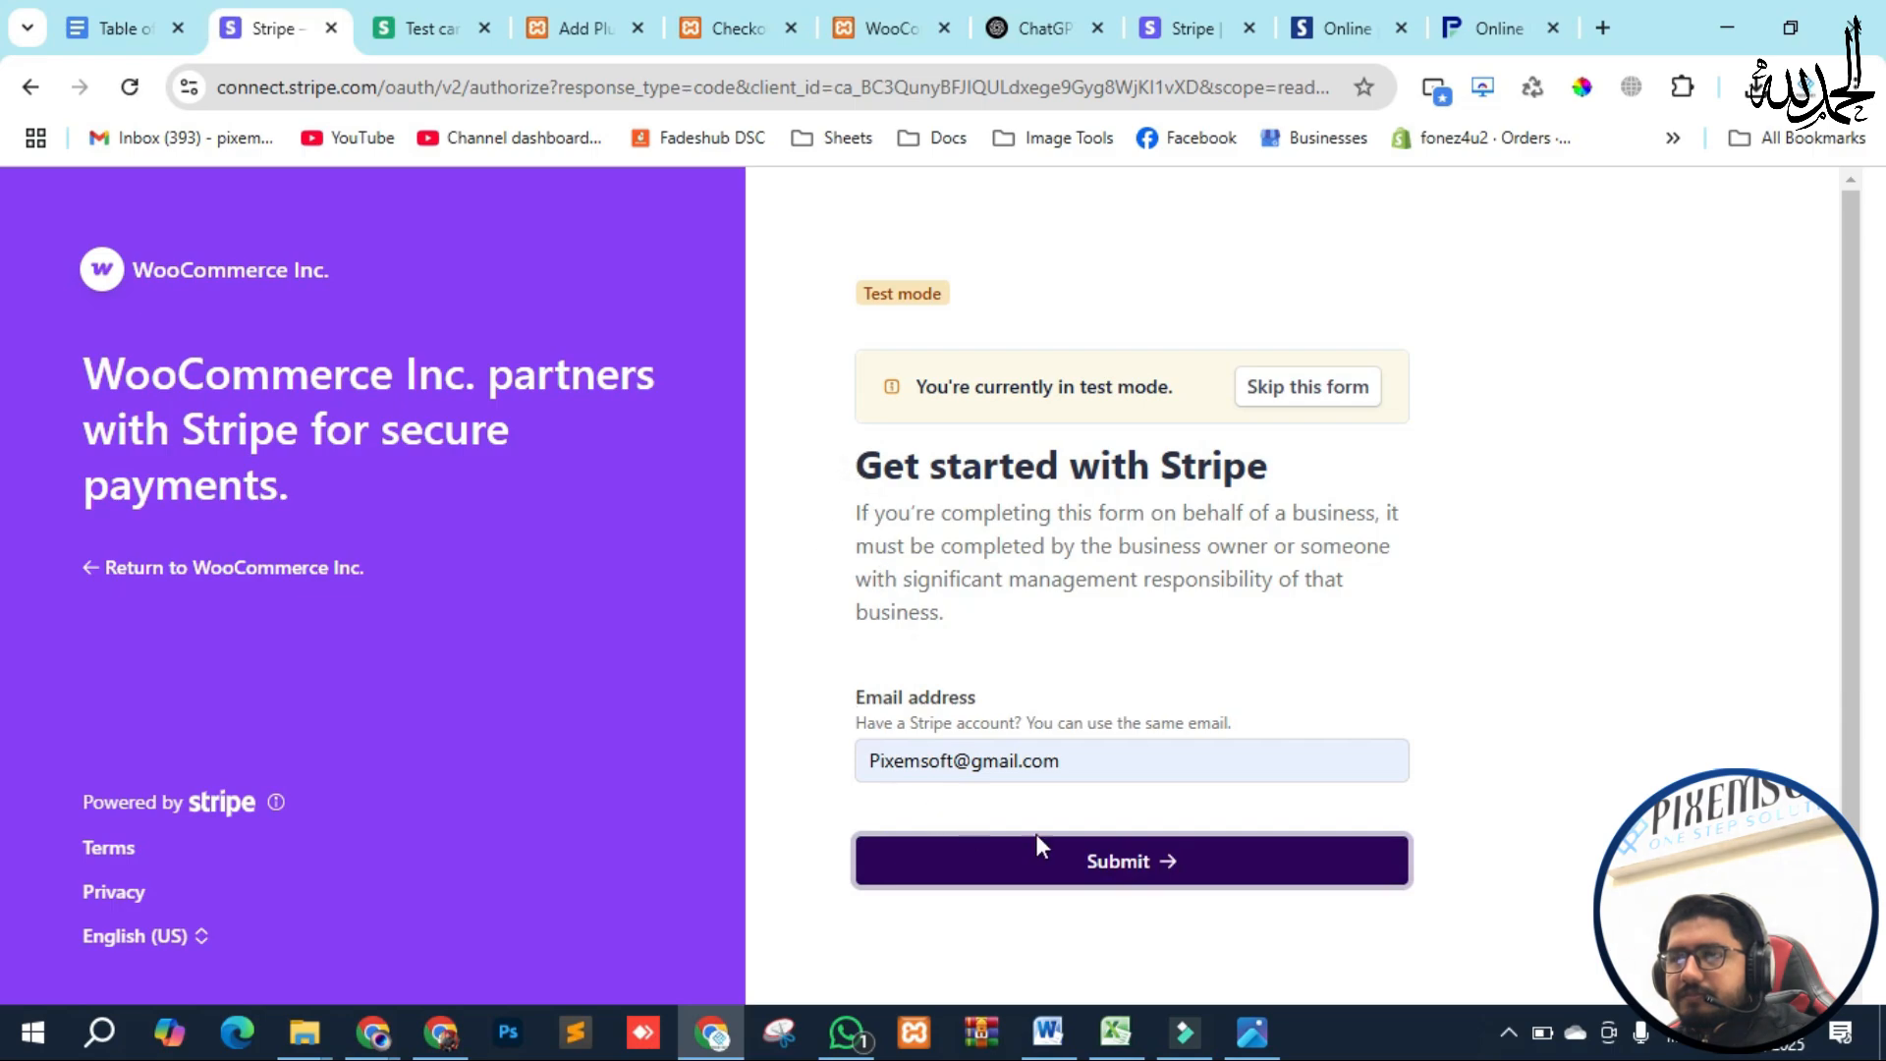
left_click(1131, 851)
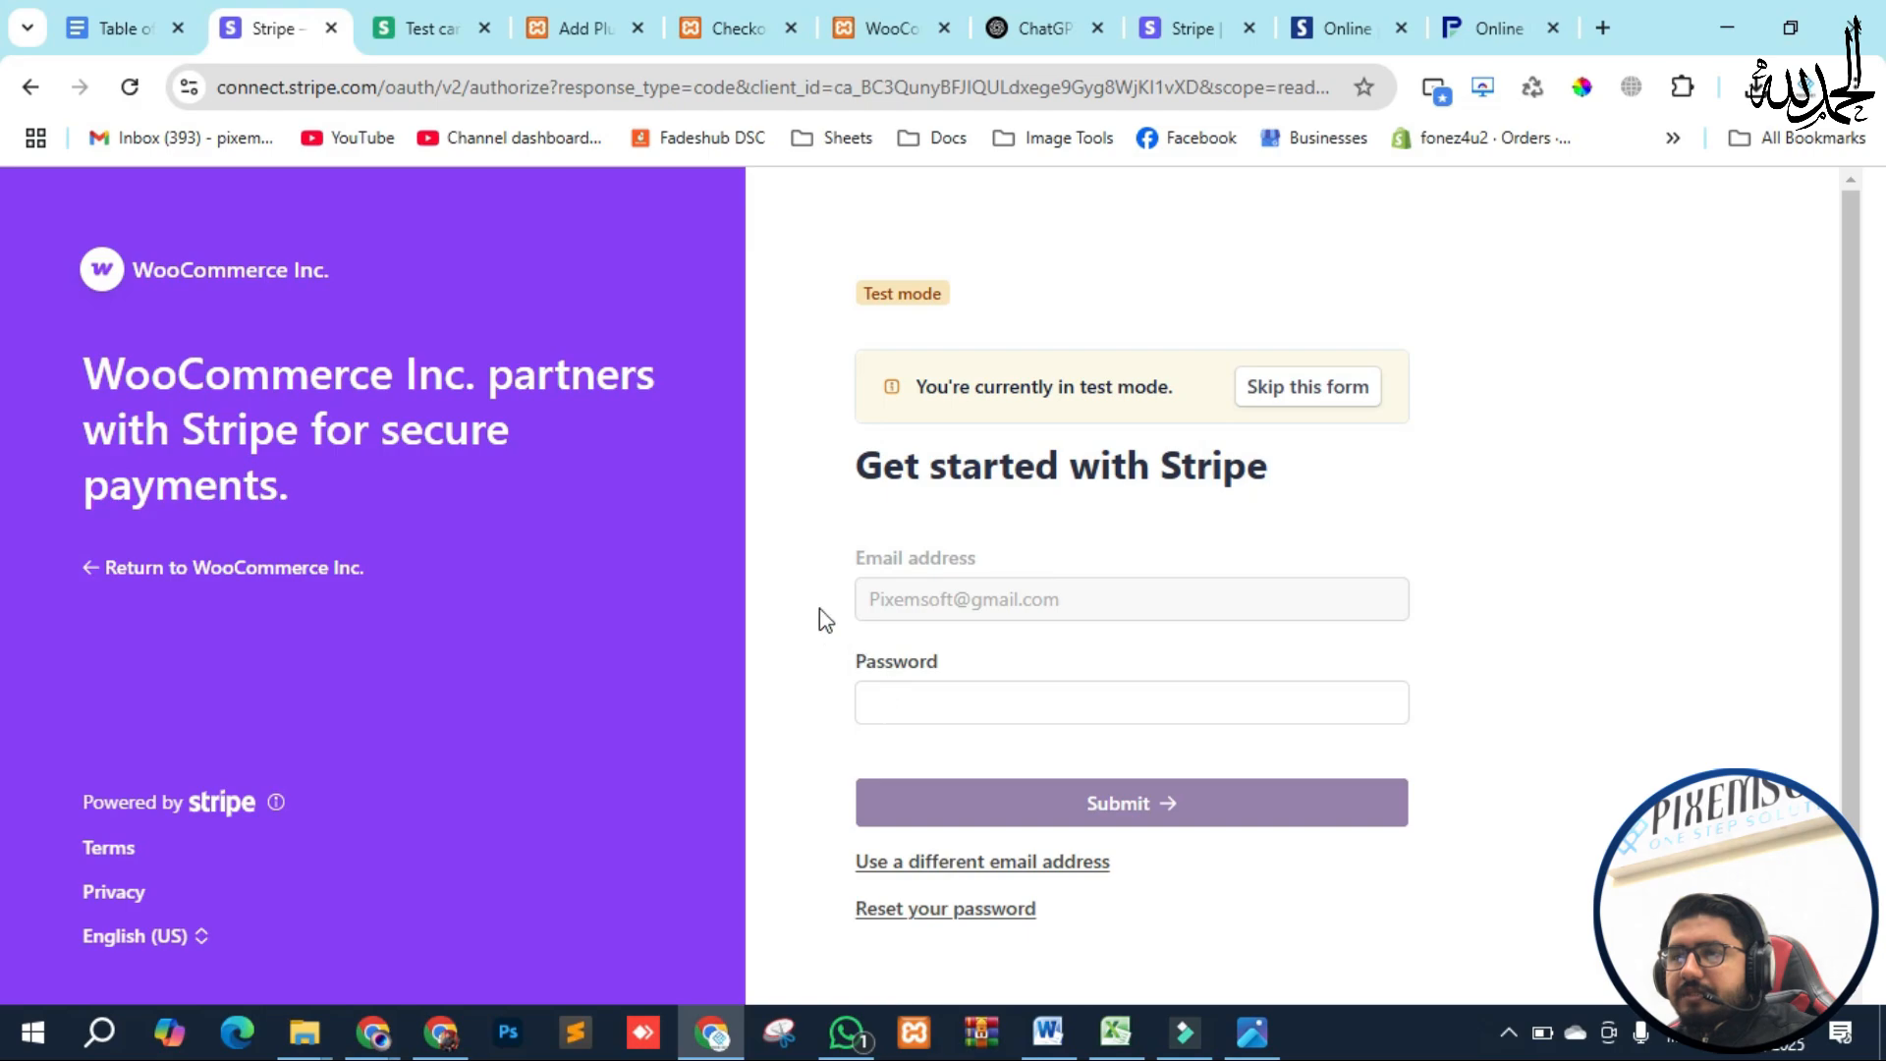
left_click(936, 704)
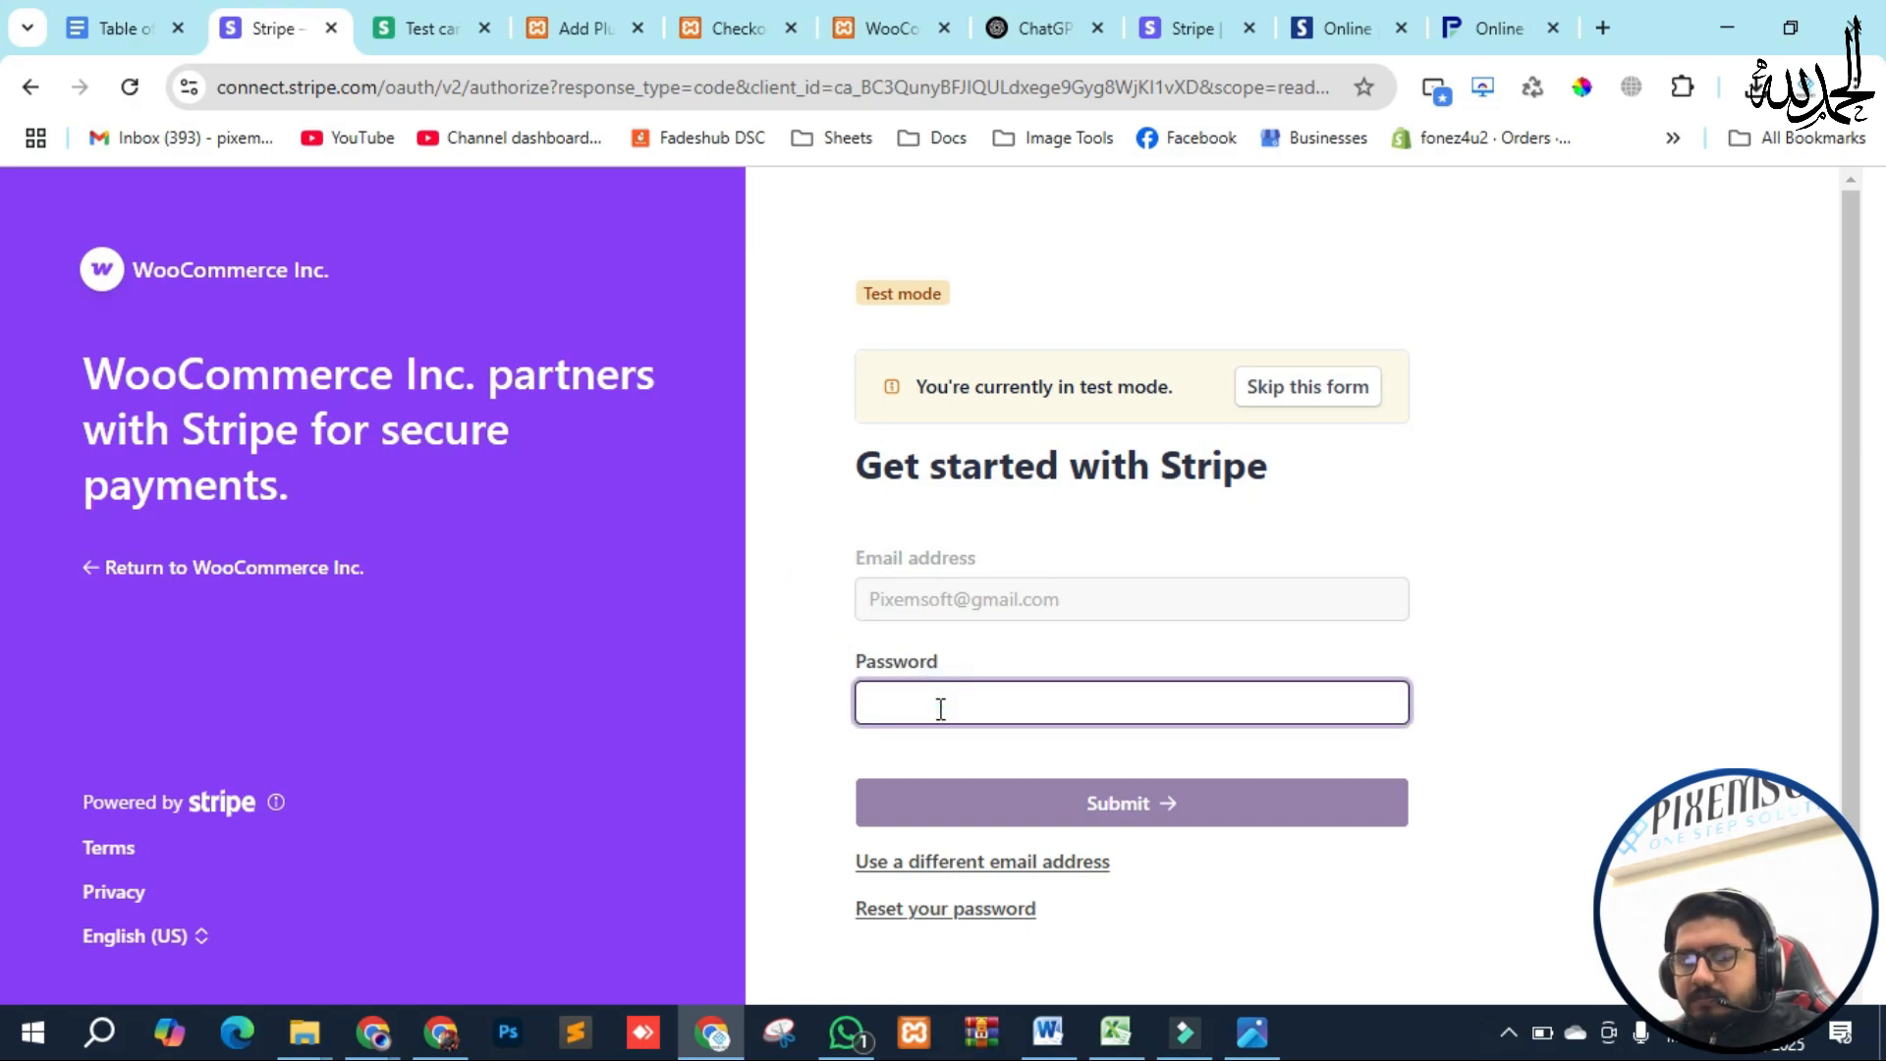
type("••")
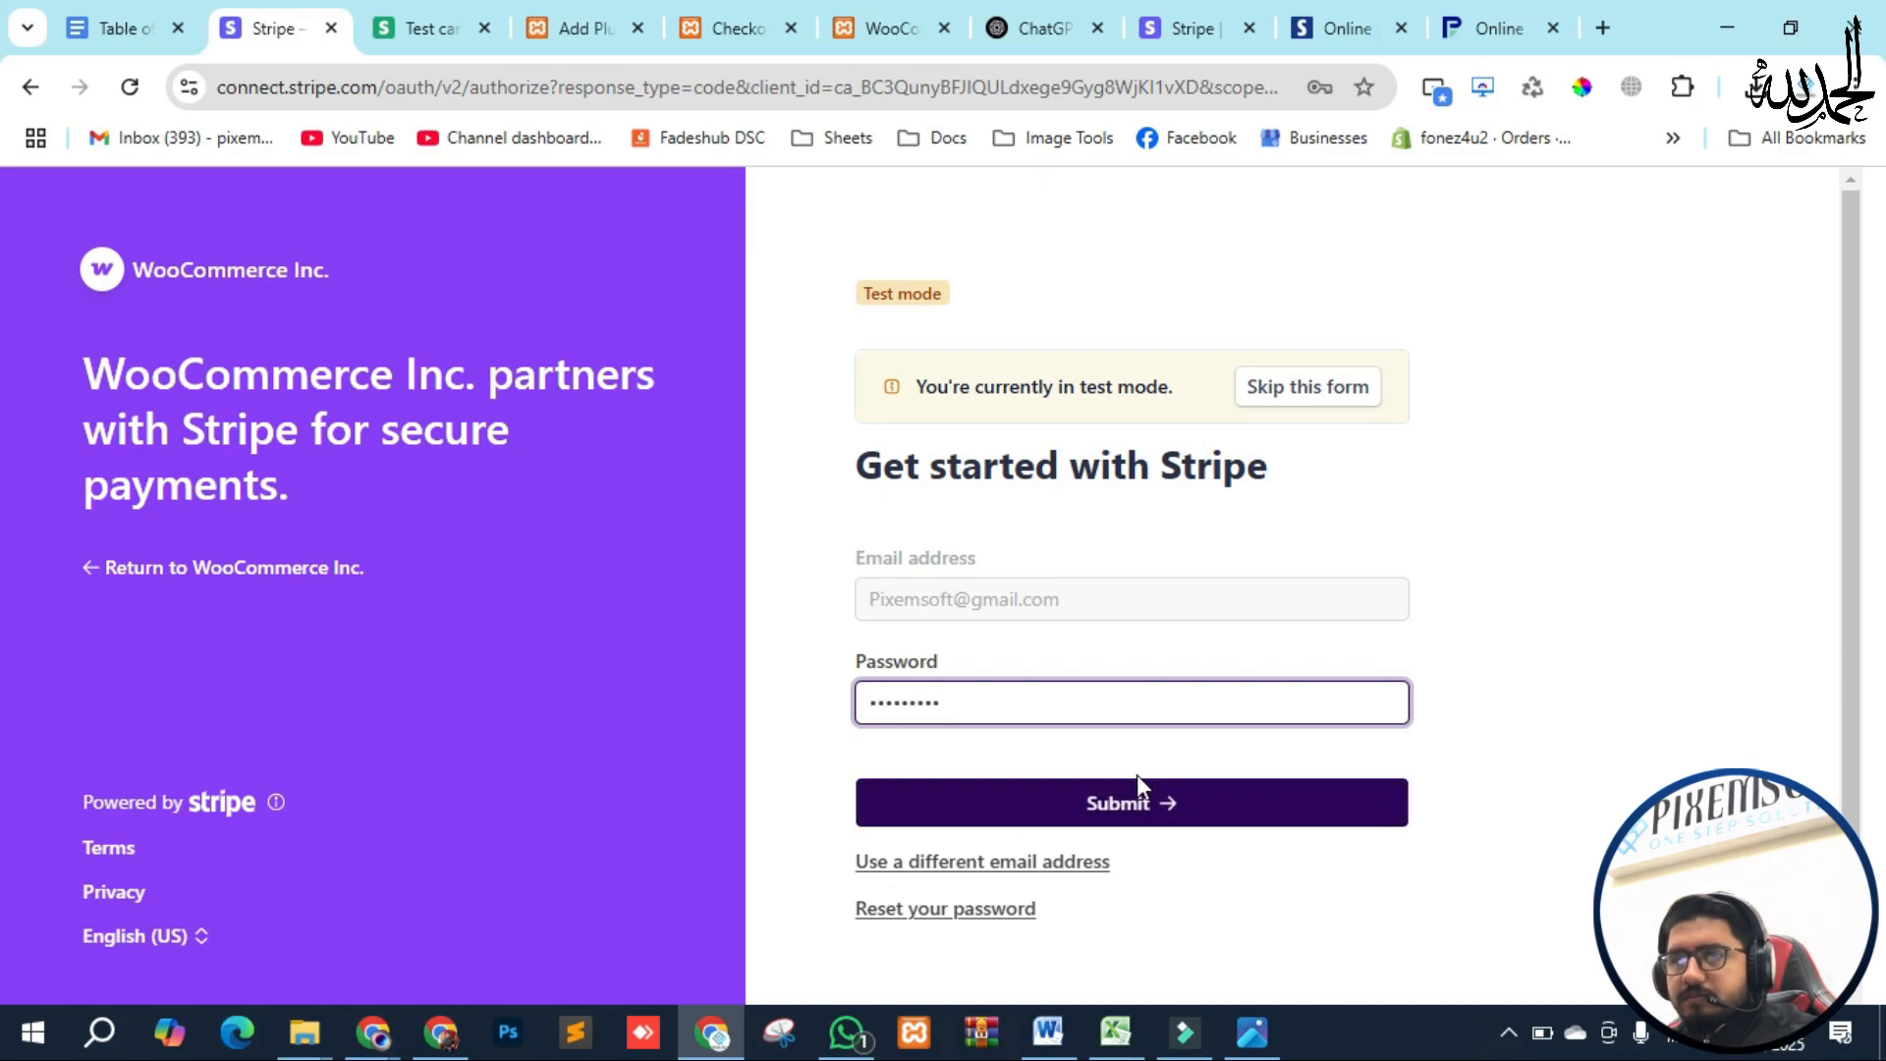
left_click(1129, 801)
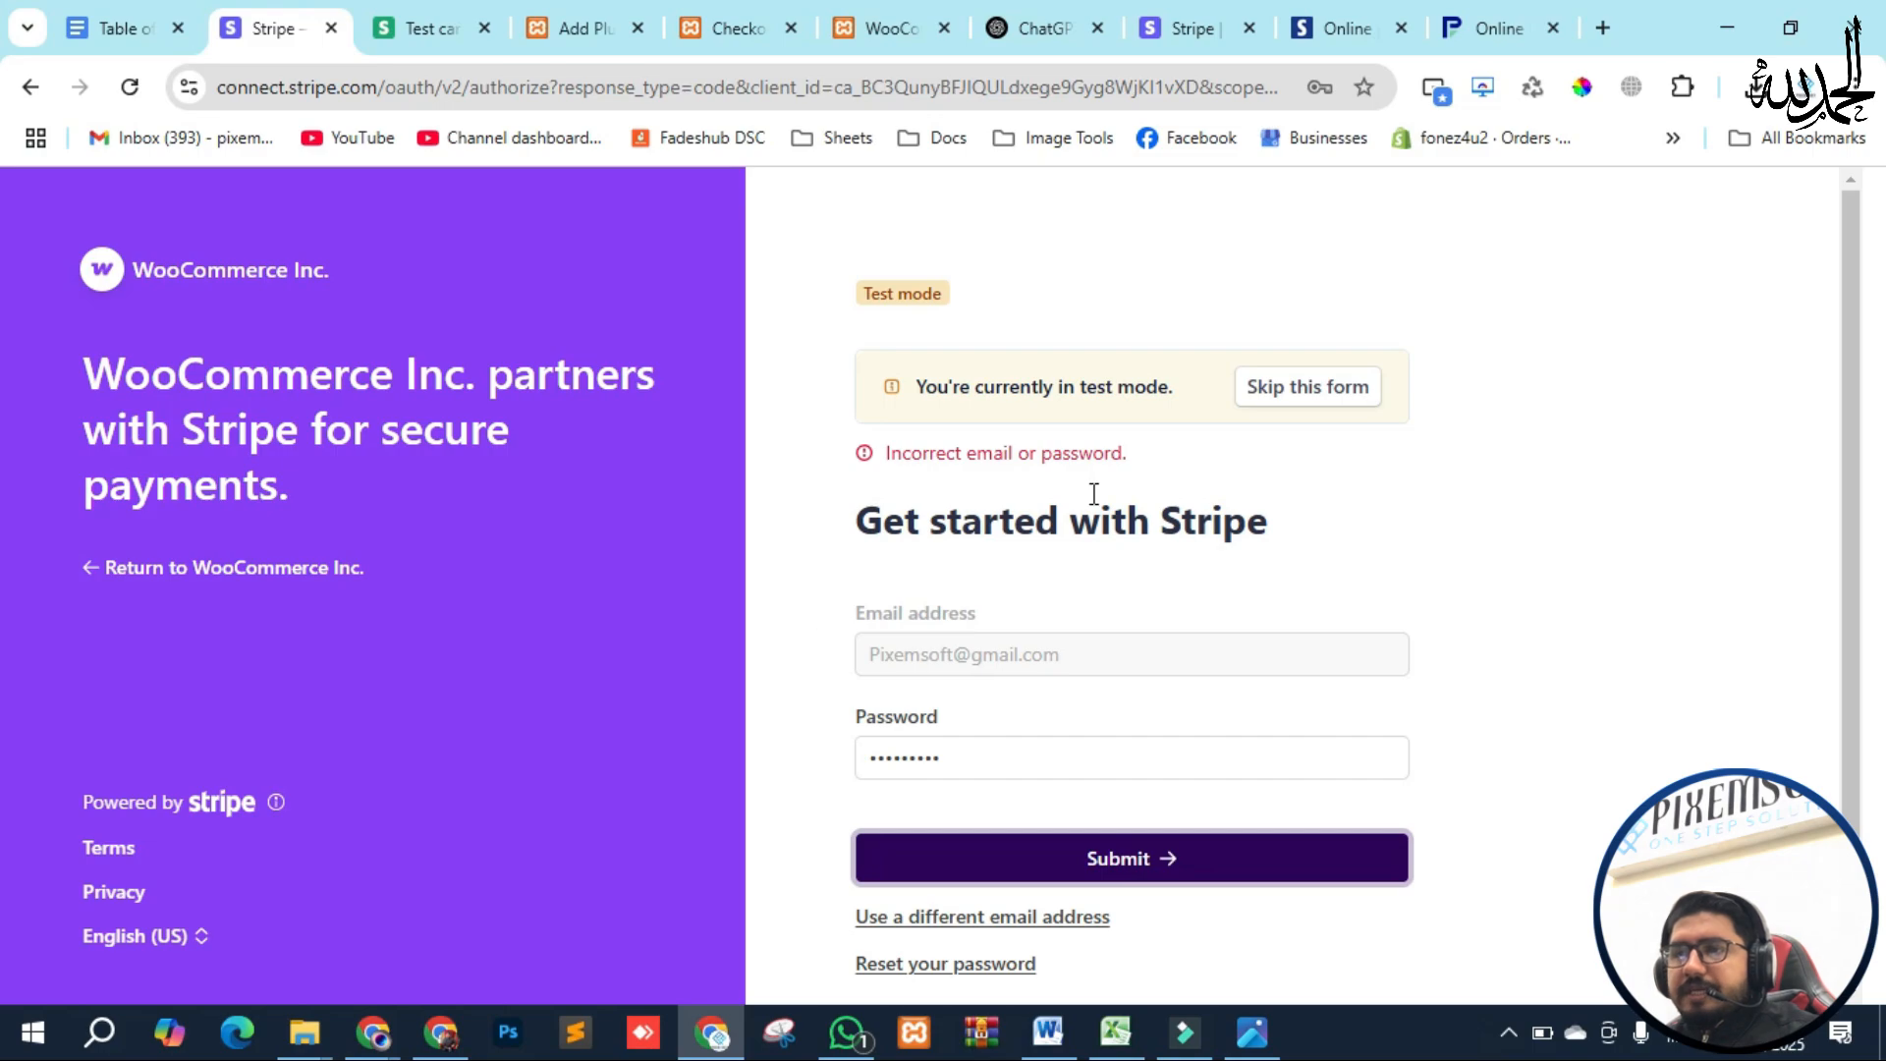
Skip the test-mode onboarding form to finish connecting the Stripe test account to the store
scroll(938, 909, "down", 2)
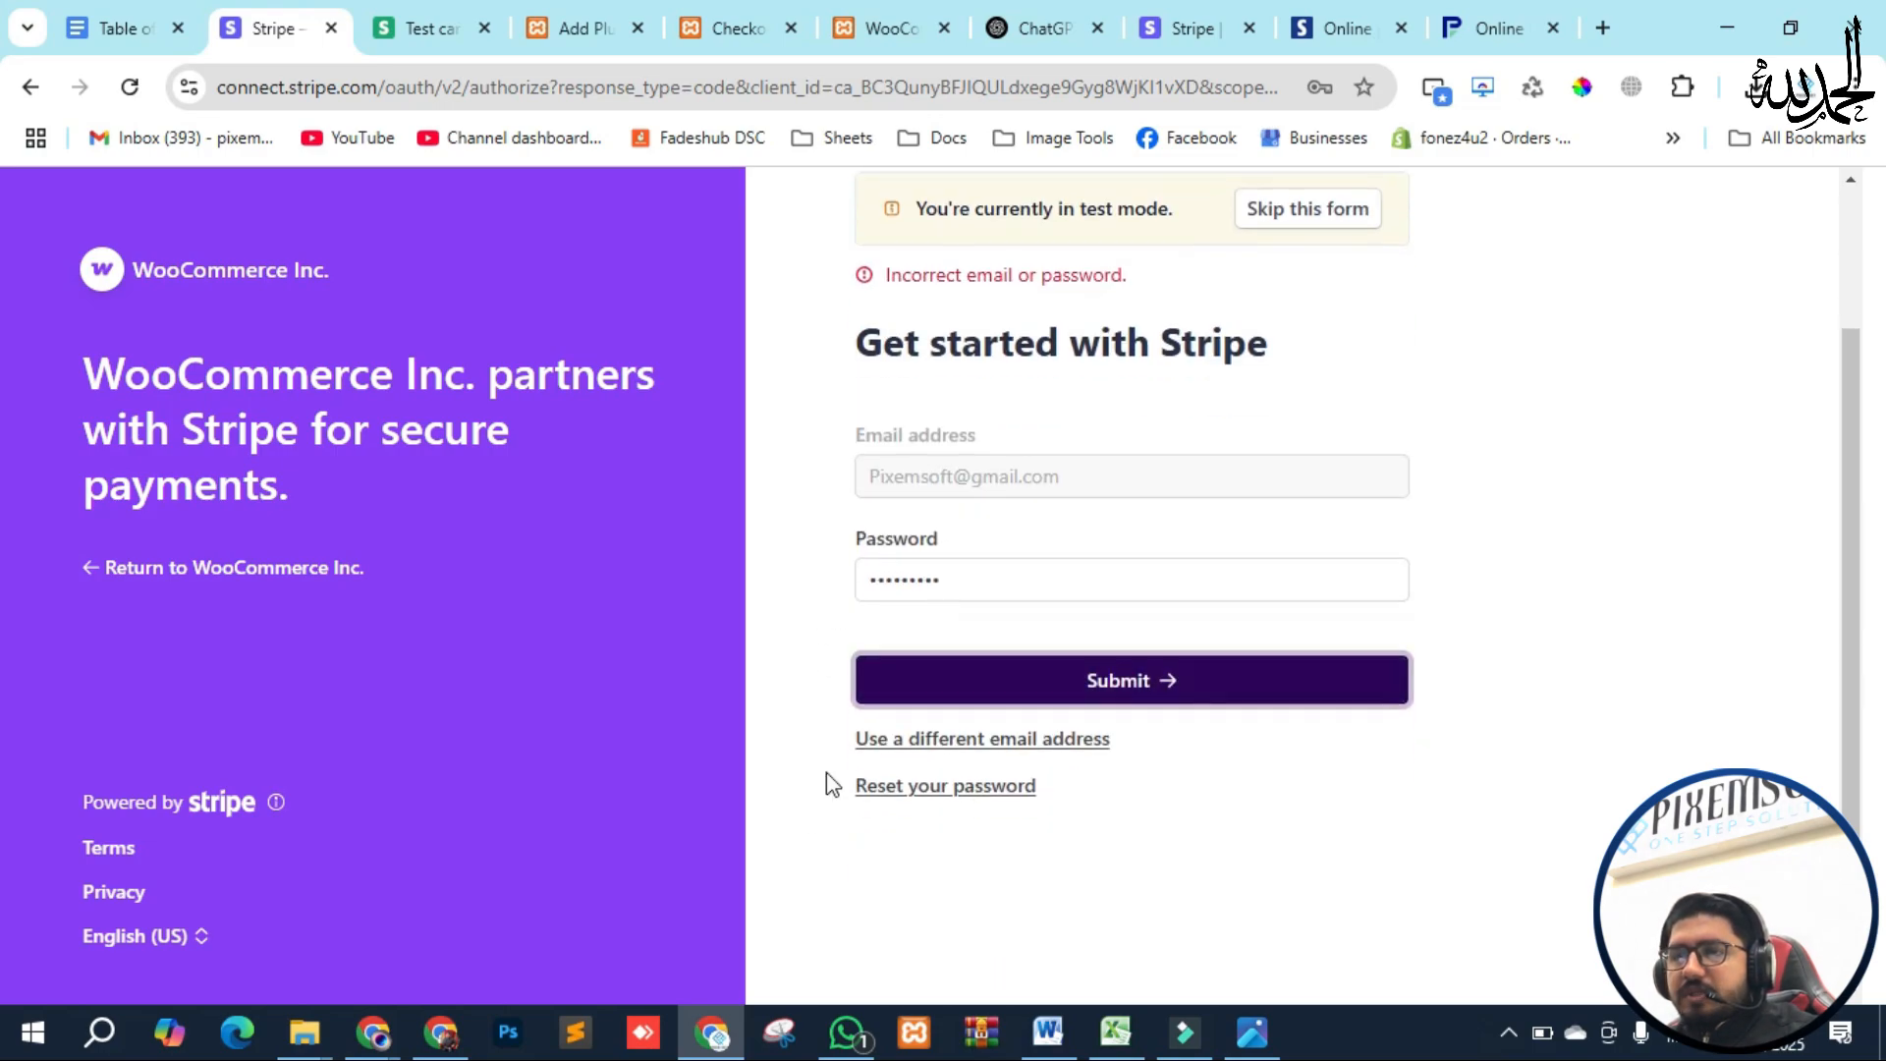
scroll(847, 874, "up", 2)
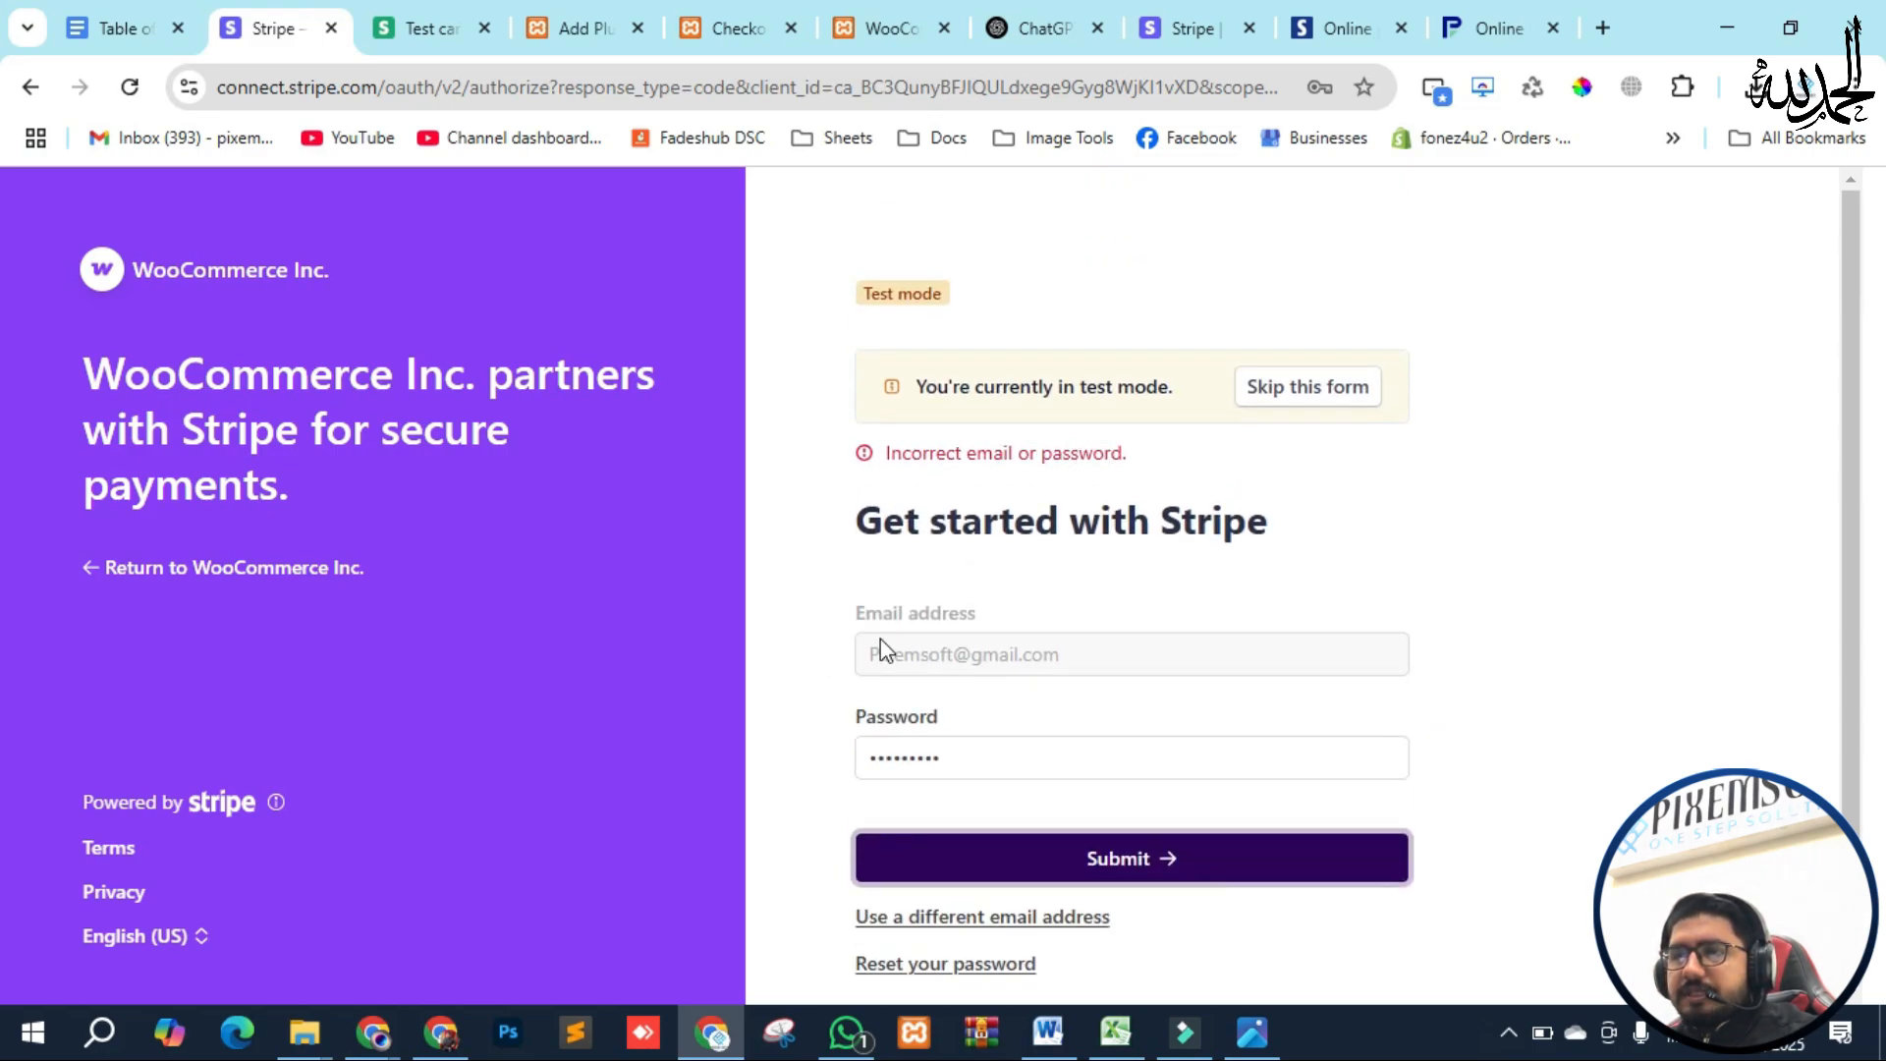
left_click(1295, 405)
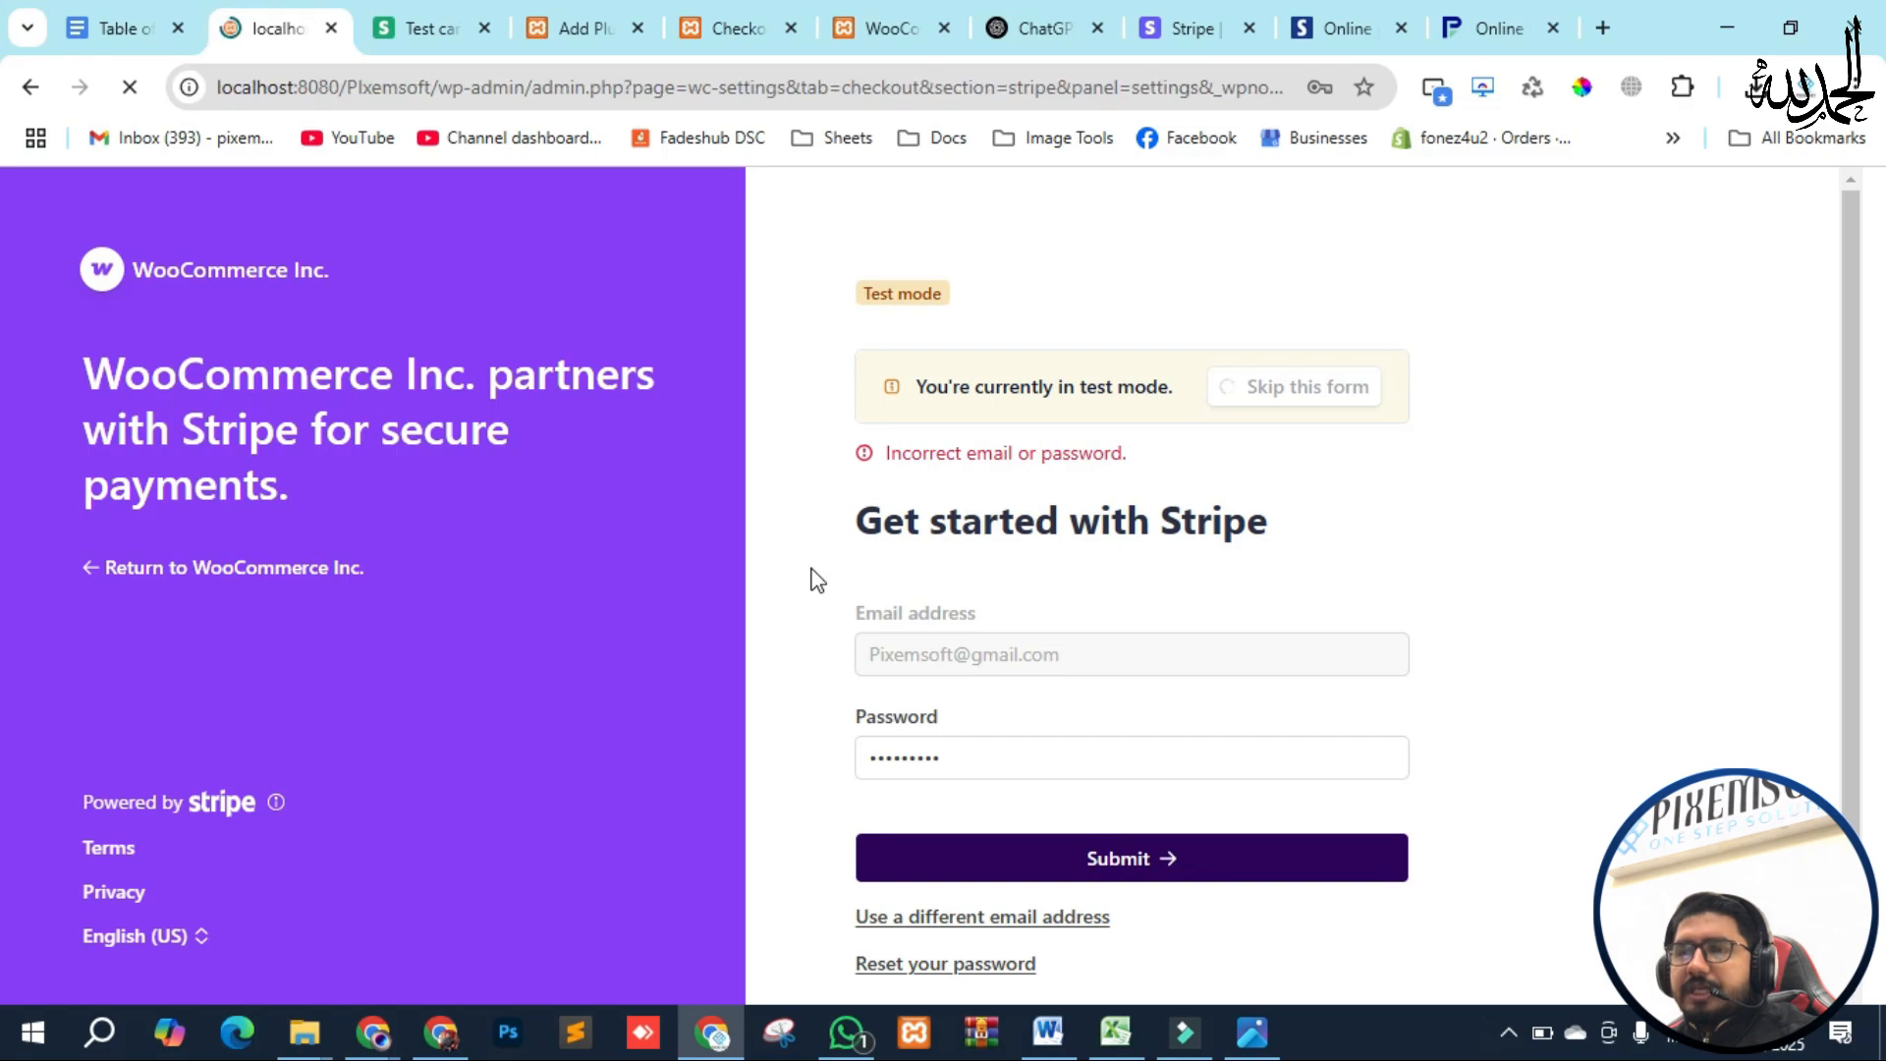
Examine Stripe's checkout payment methods, the Apple Pay / Google Pay and Link express checkouts, and the store notices above them
scroll(591, 617, "down", 4)
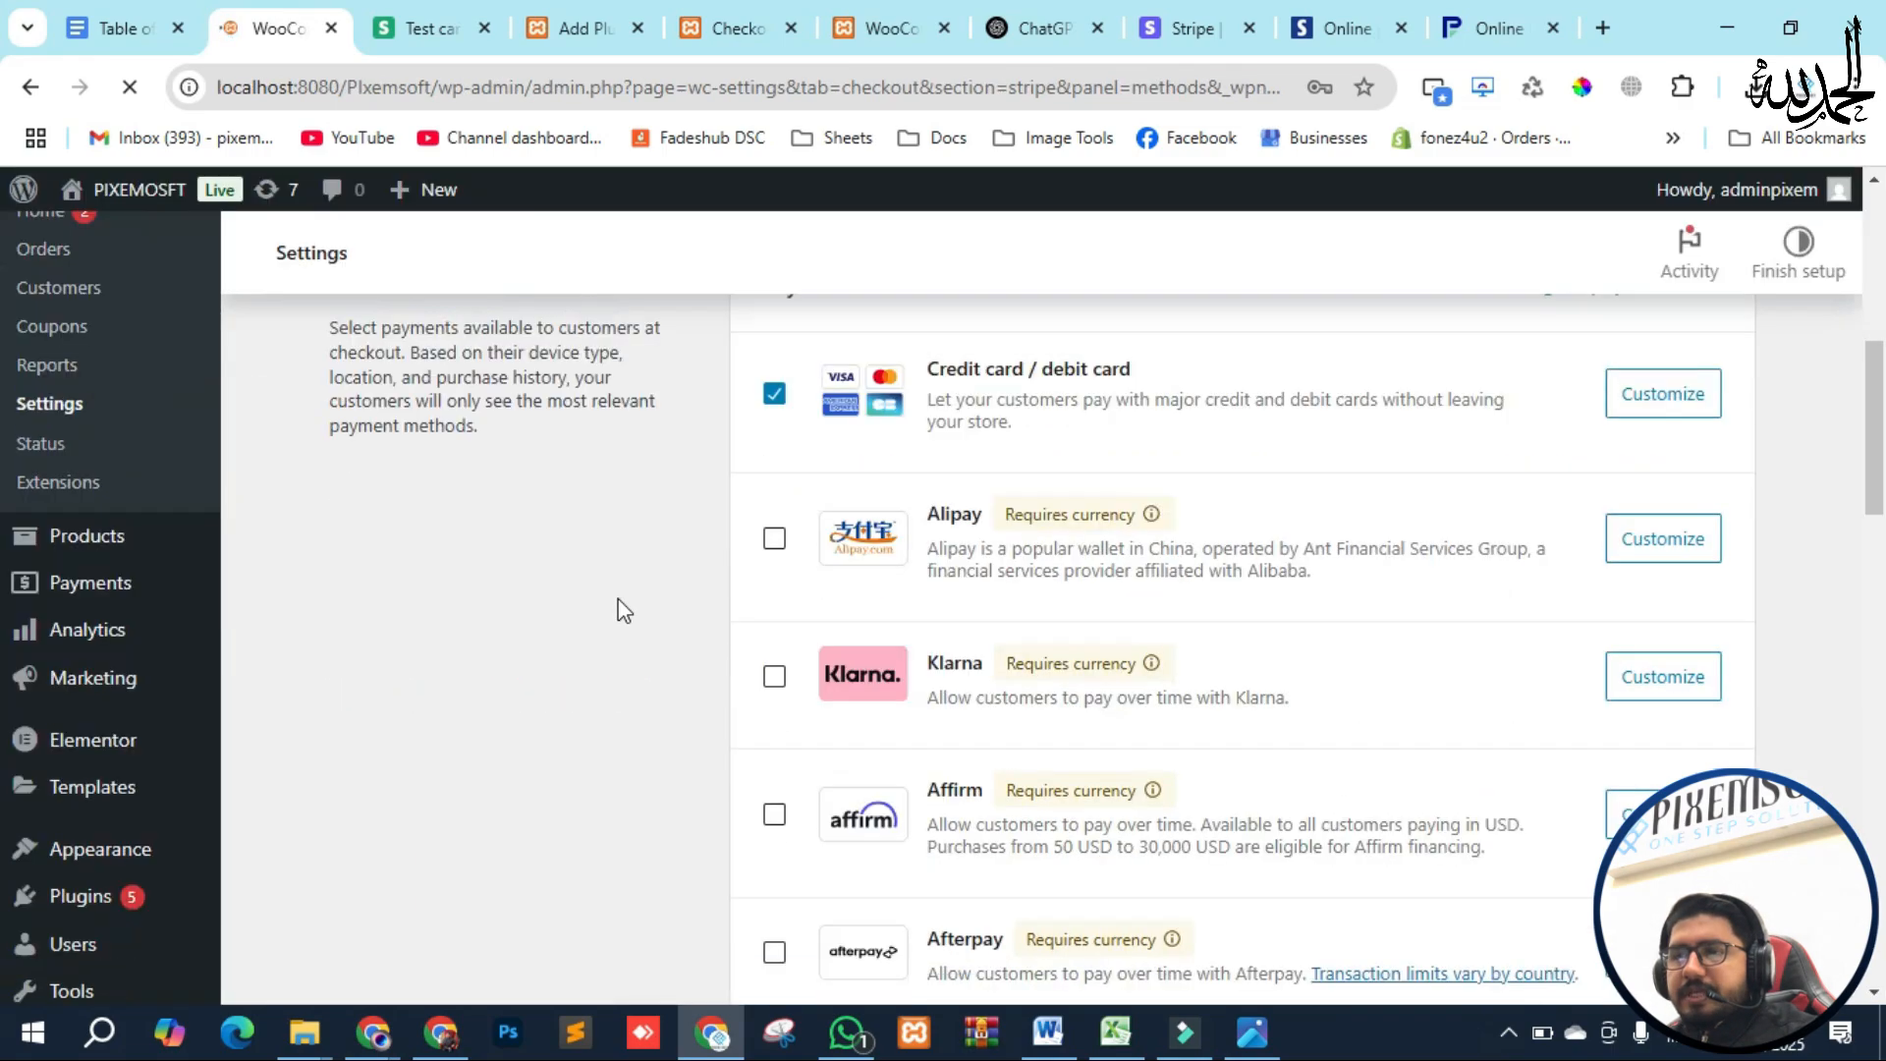
scroll(635, 595, "up", 3)
scroll(827, 500, "down", 2)
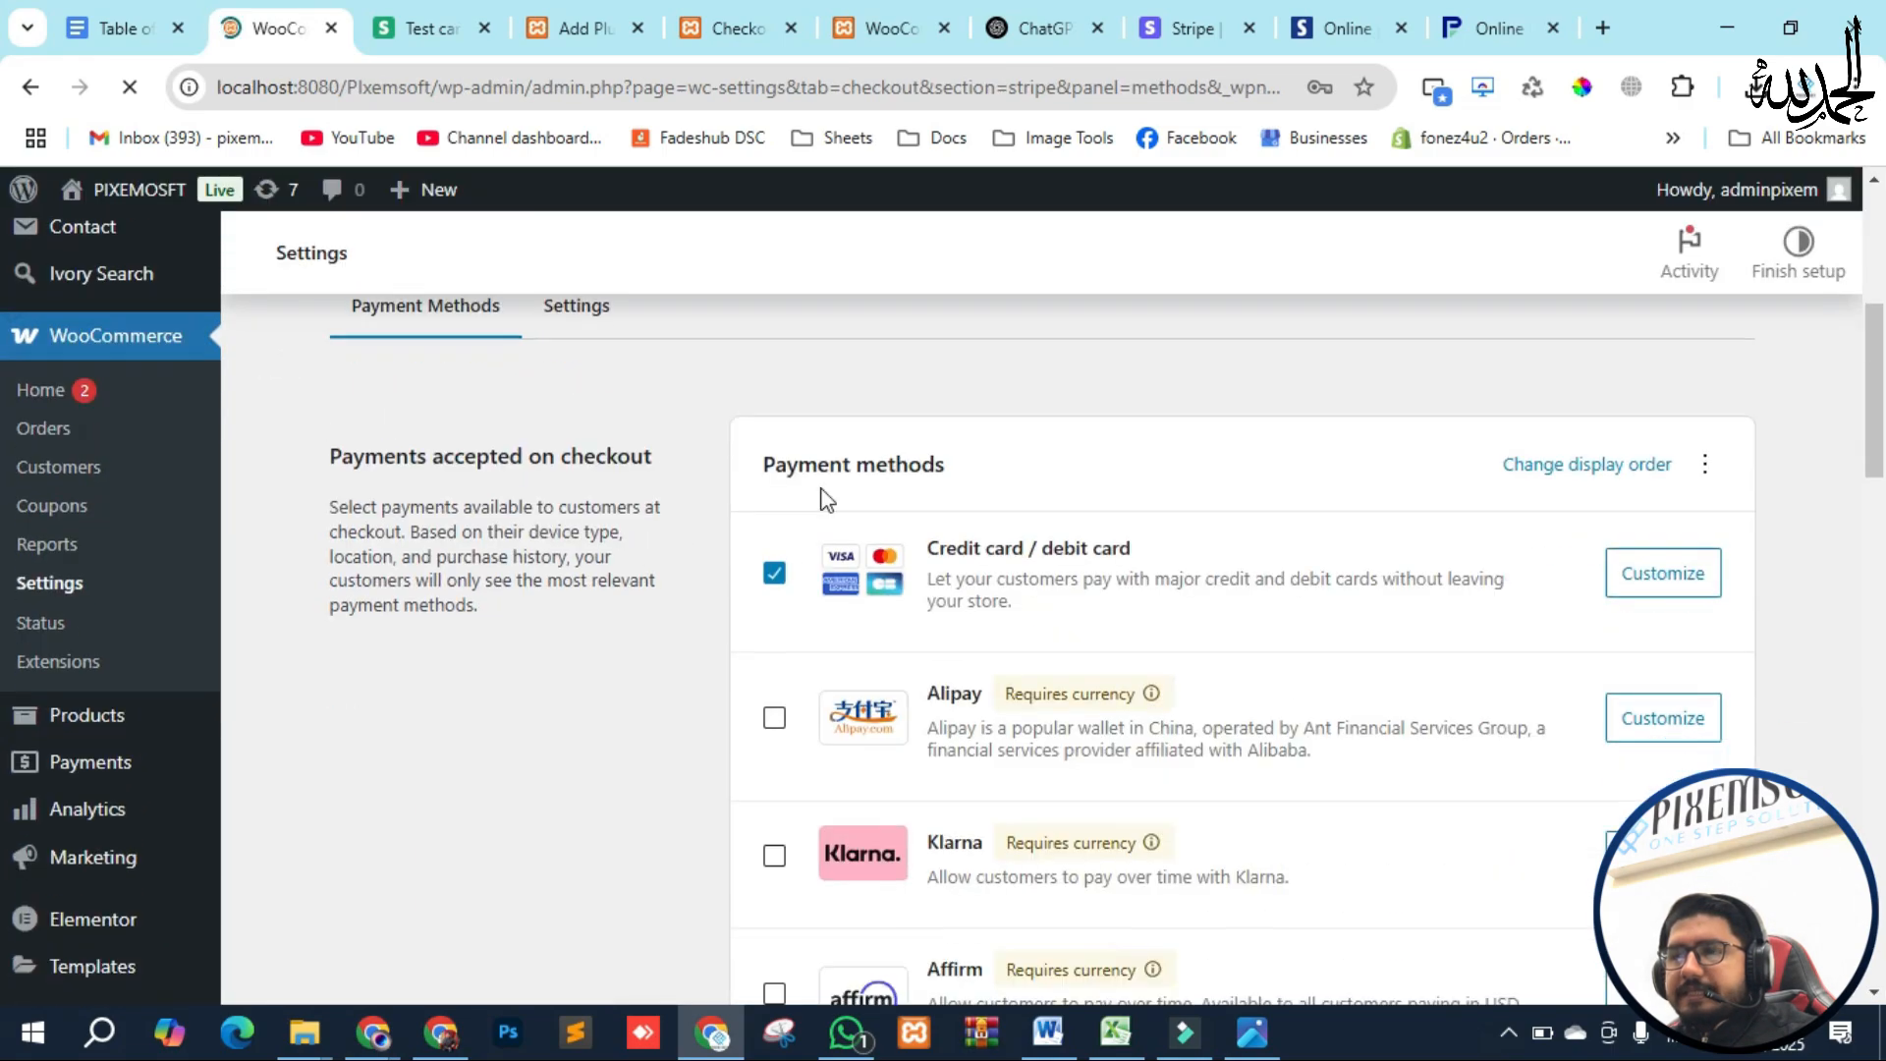
scroll(680, 510, "down", 2)
scroll(707, 550, "up", 2)
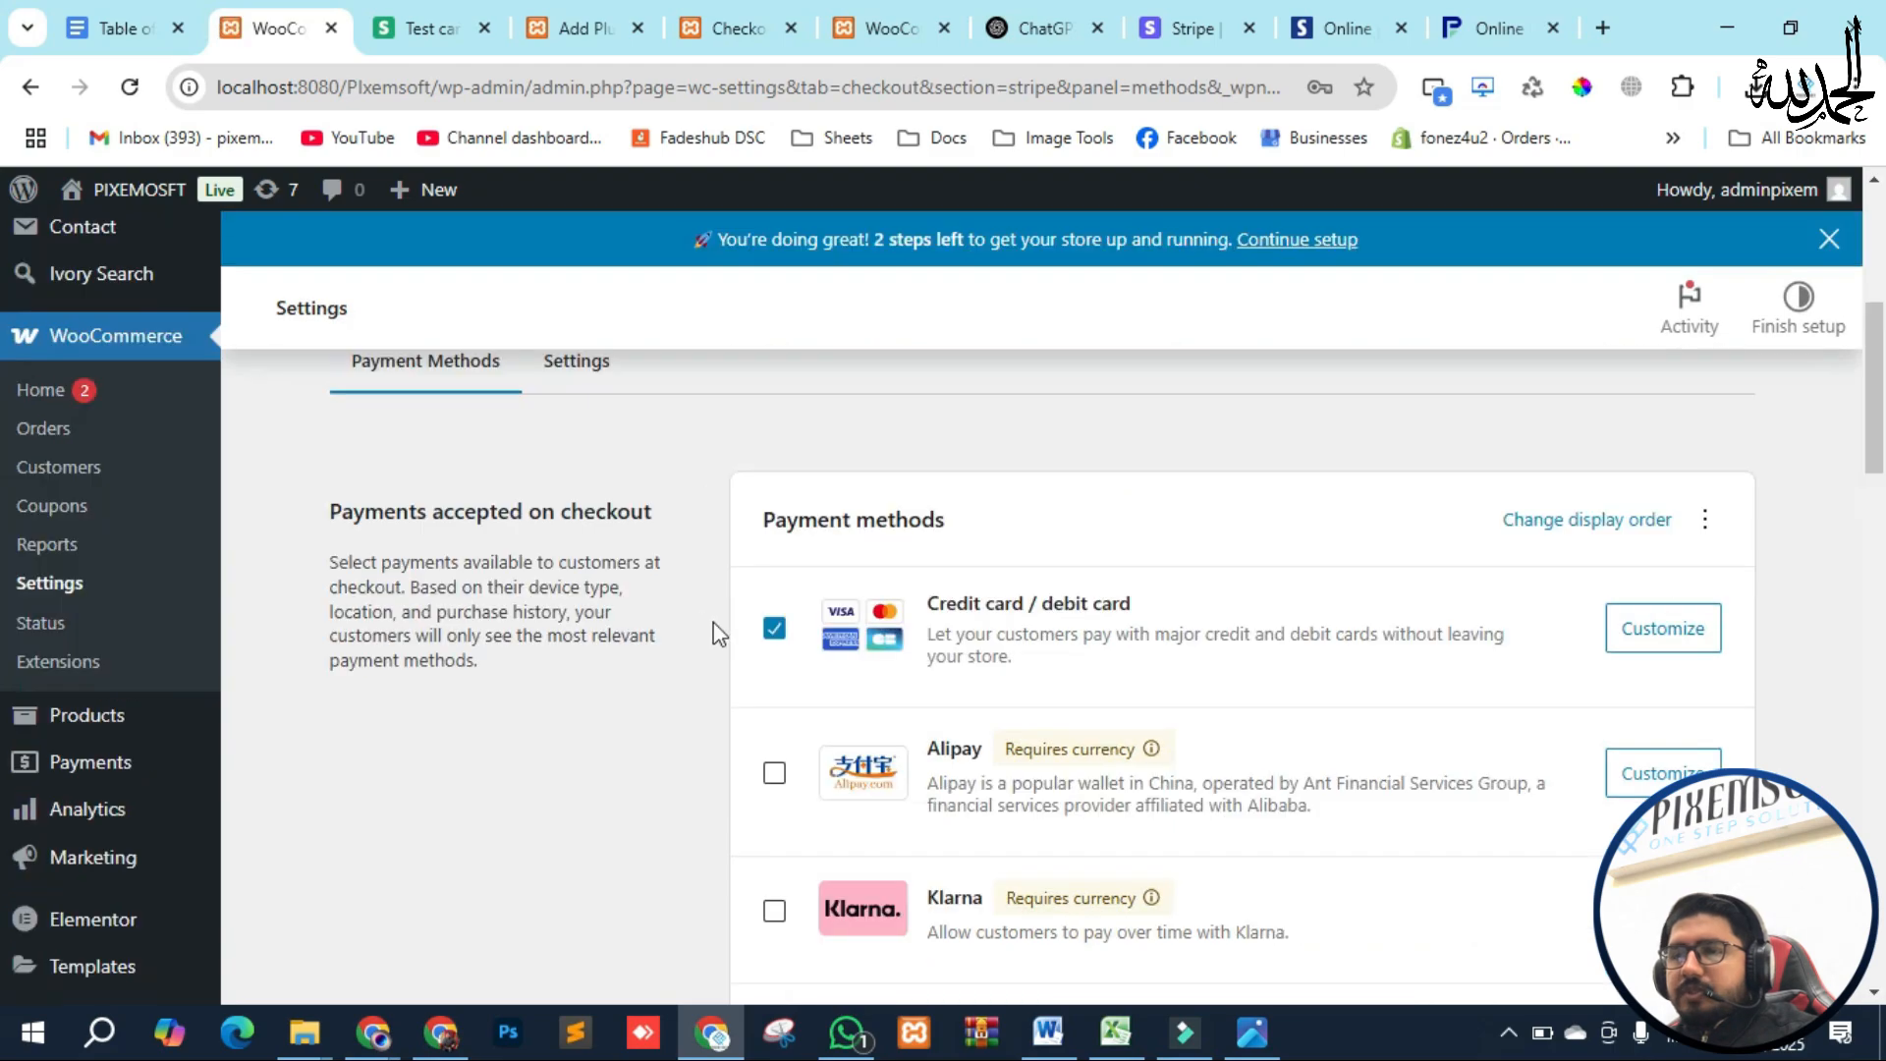
scroll(713, 621, "down", 1)
scroll(757, 623, "down", 3)
scroll(728, 657, "down", 7)
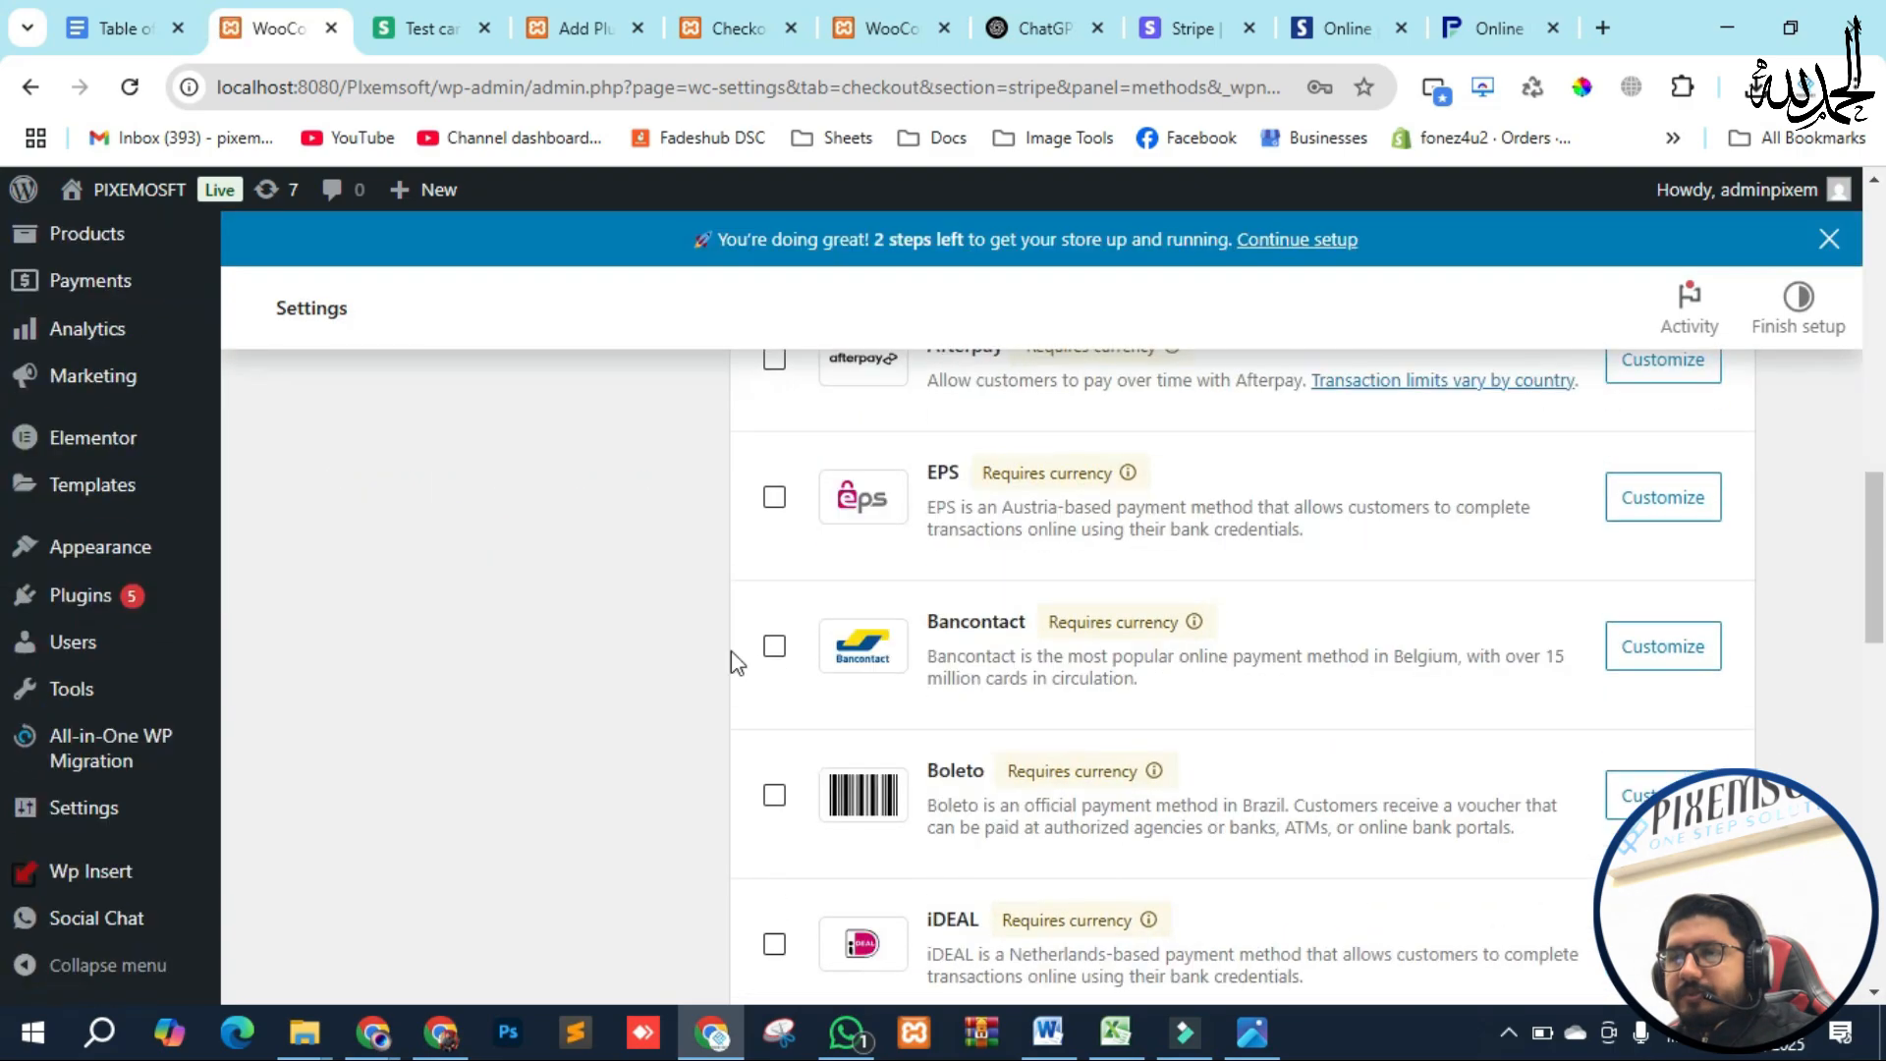
scroll(737, 663, "down", 9)
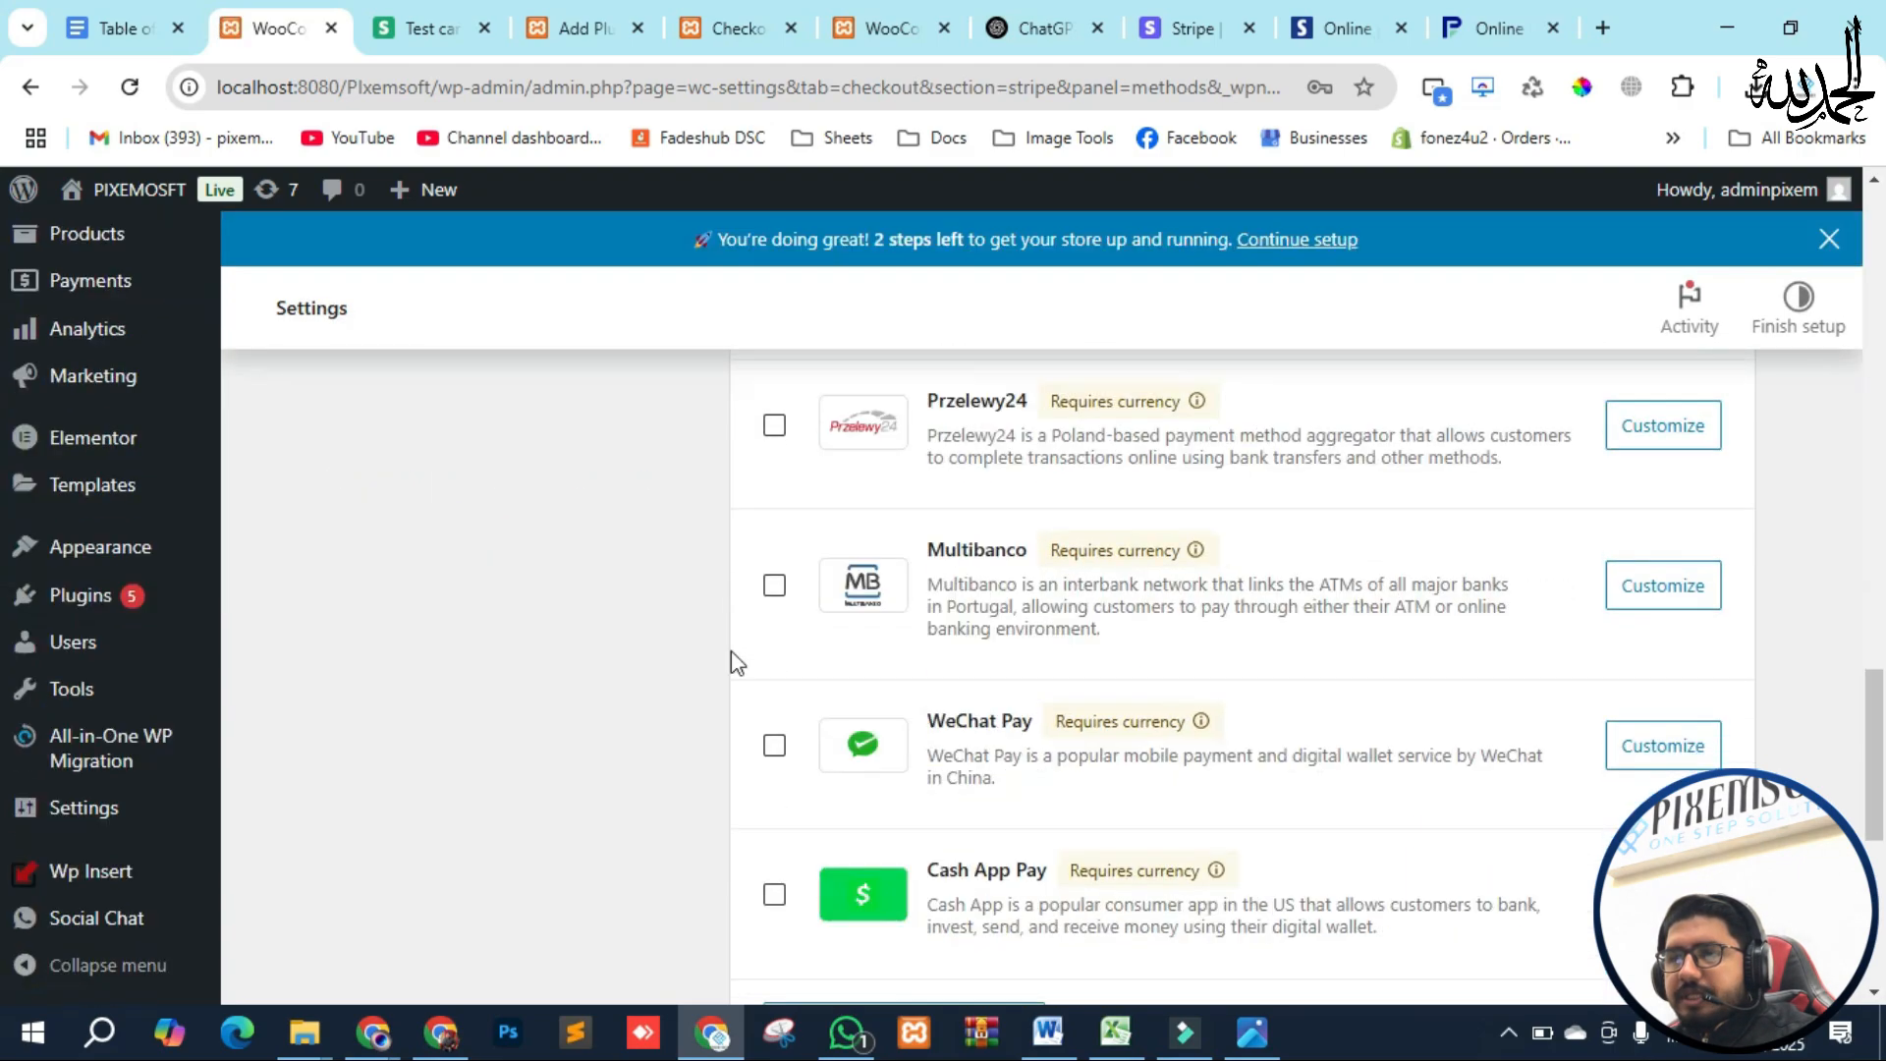
scroll(744, 712, "up", 15)
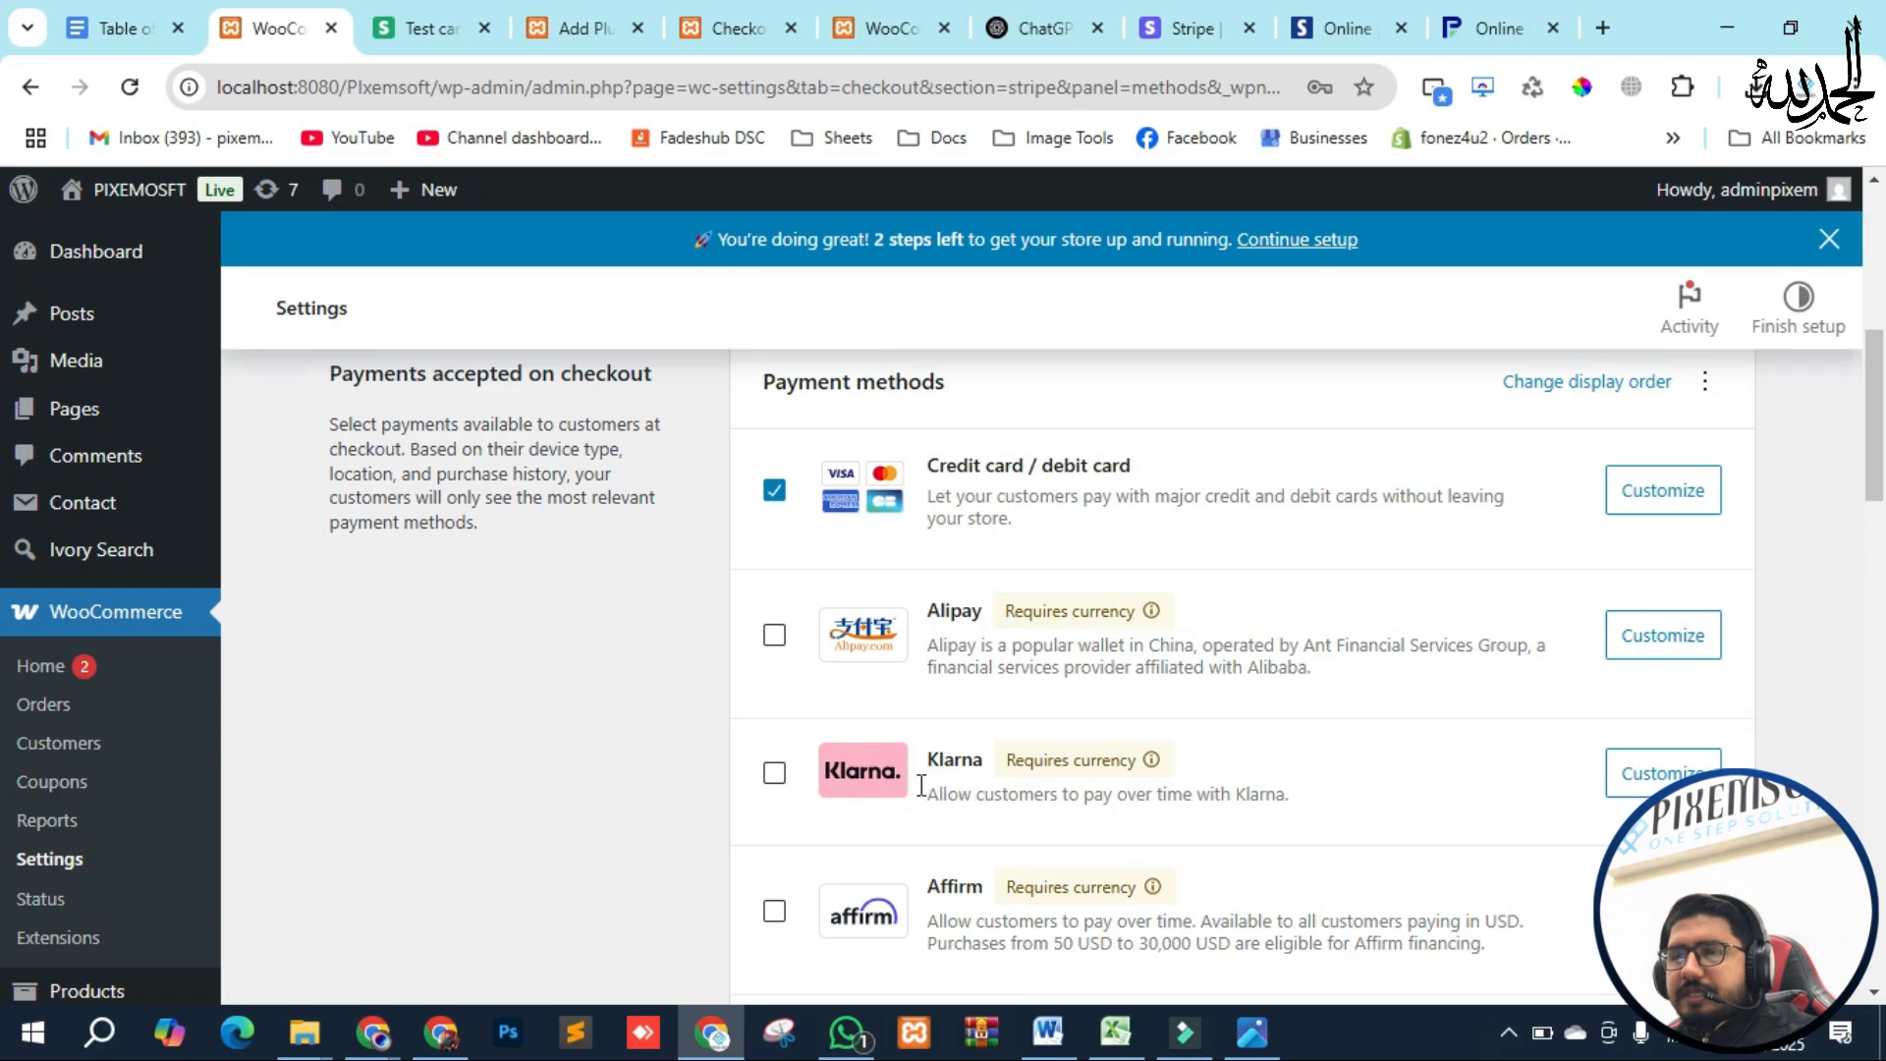
scroll(923, 771, "down", 3)
scroll(865, 668, "down", 10)
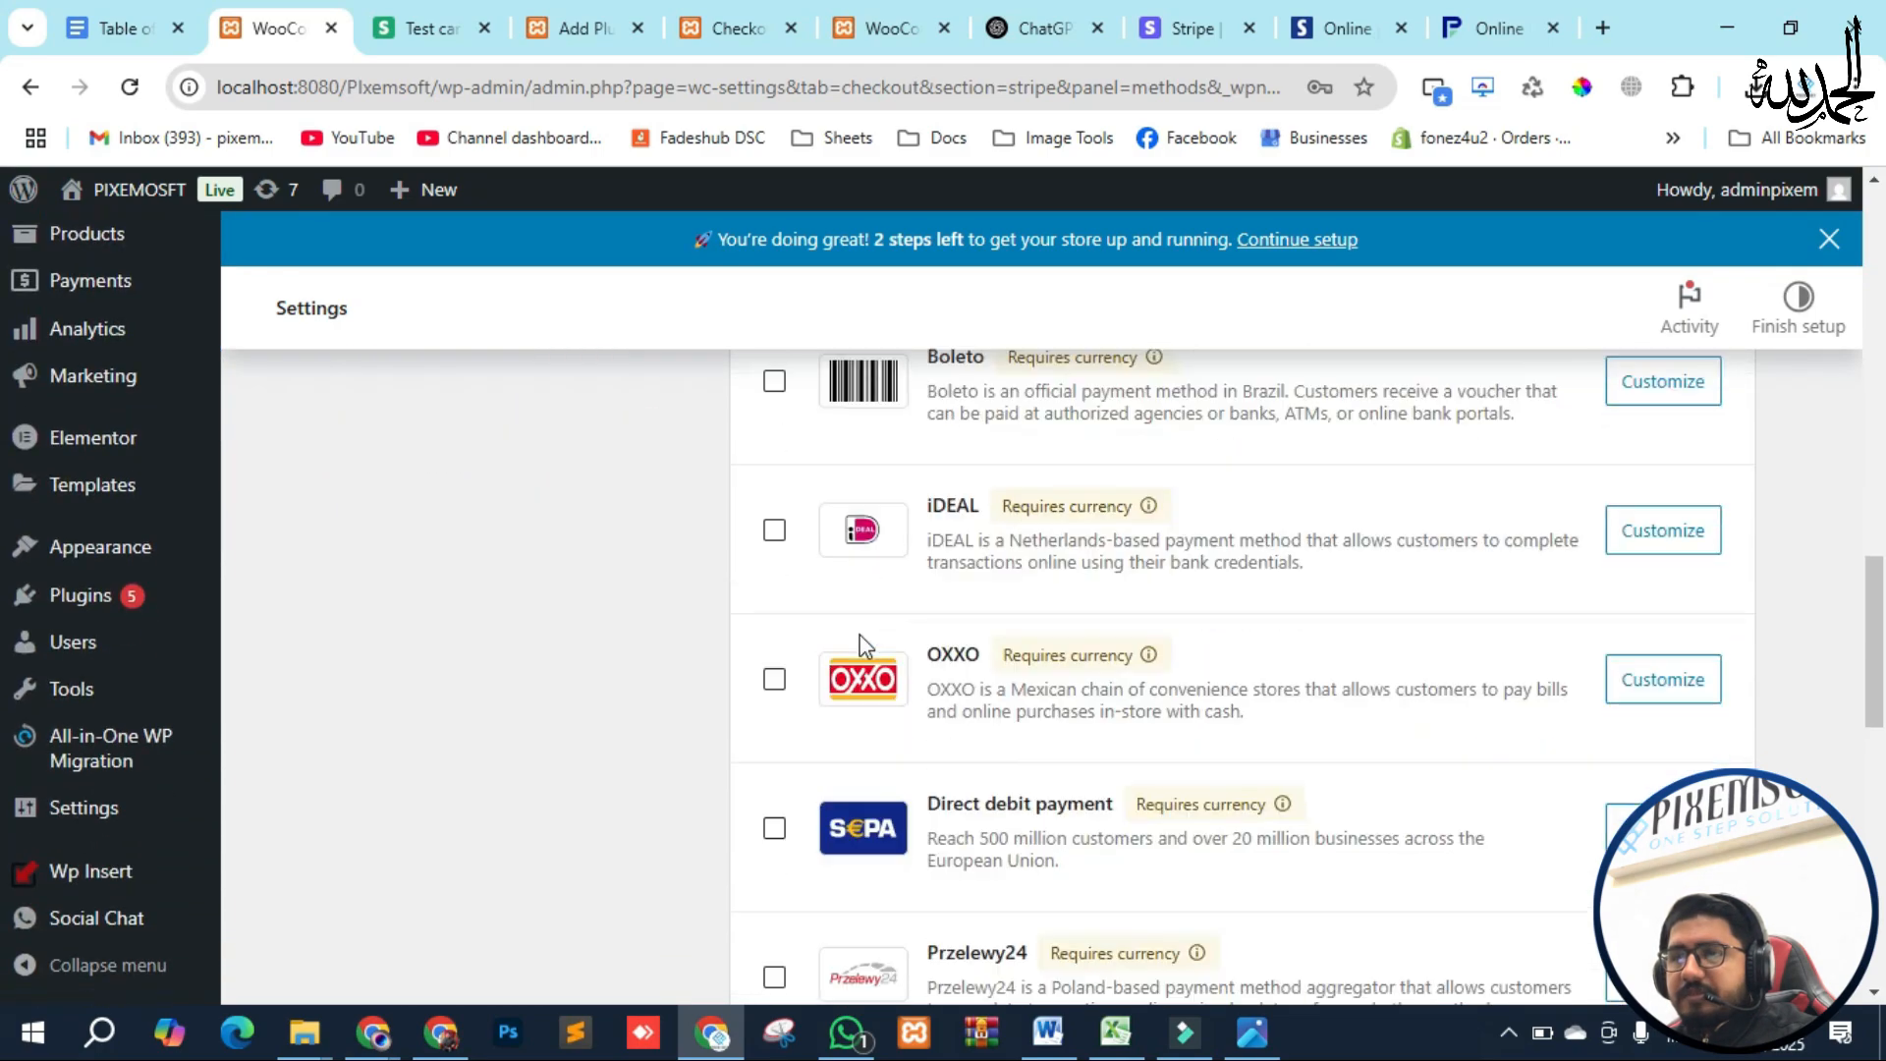
scroll(868, 658, "down", 3)
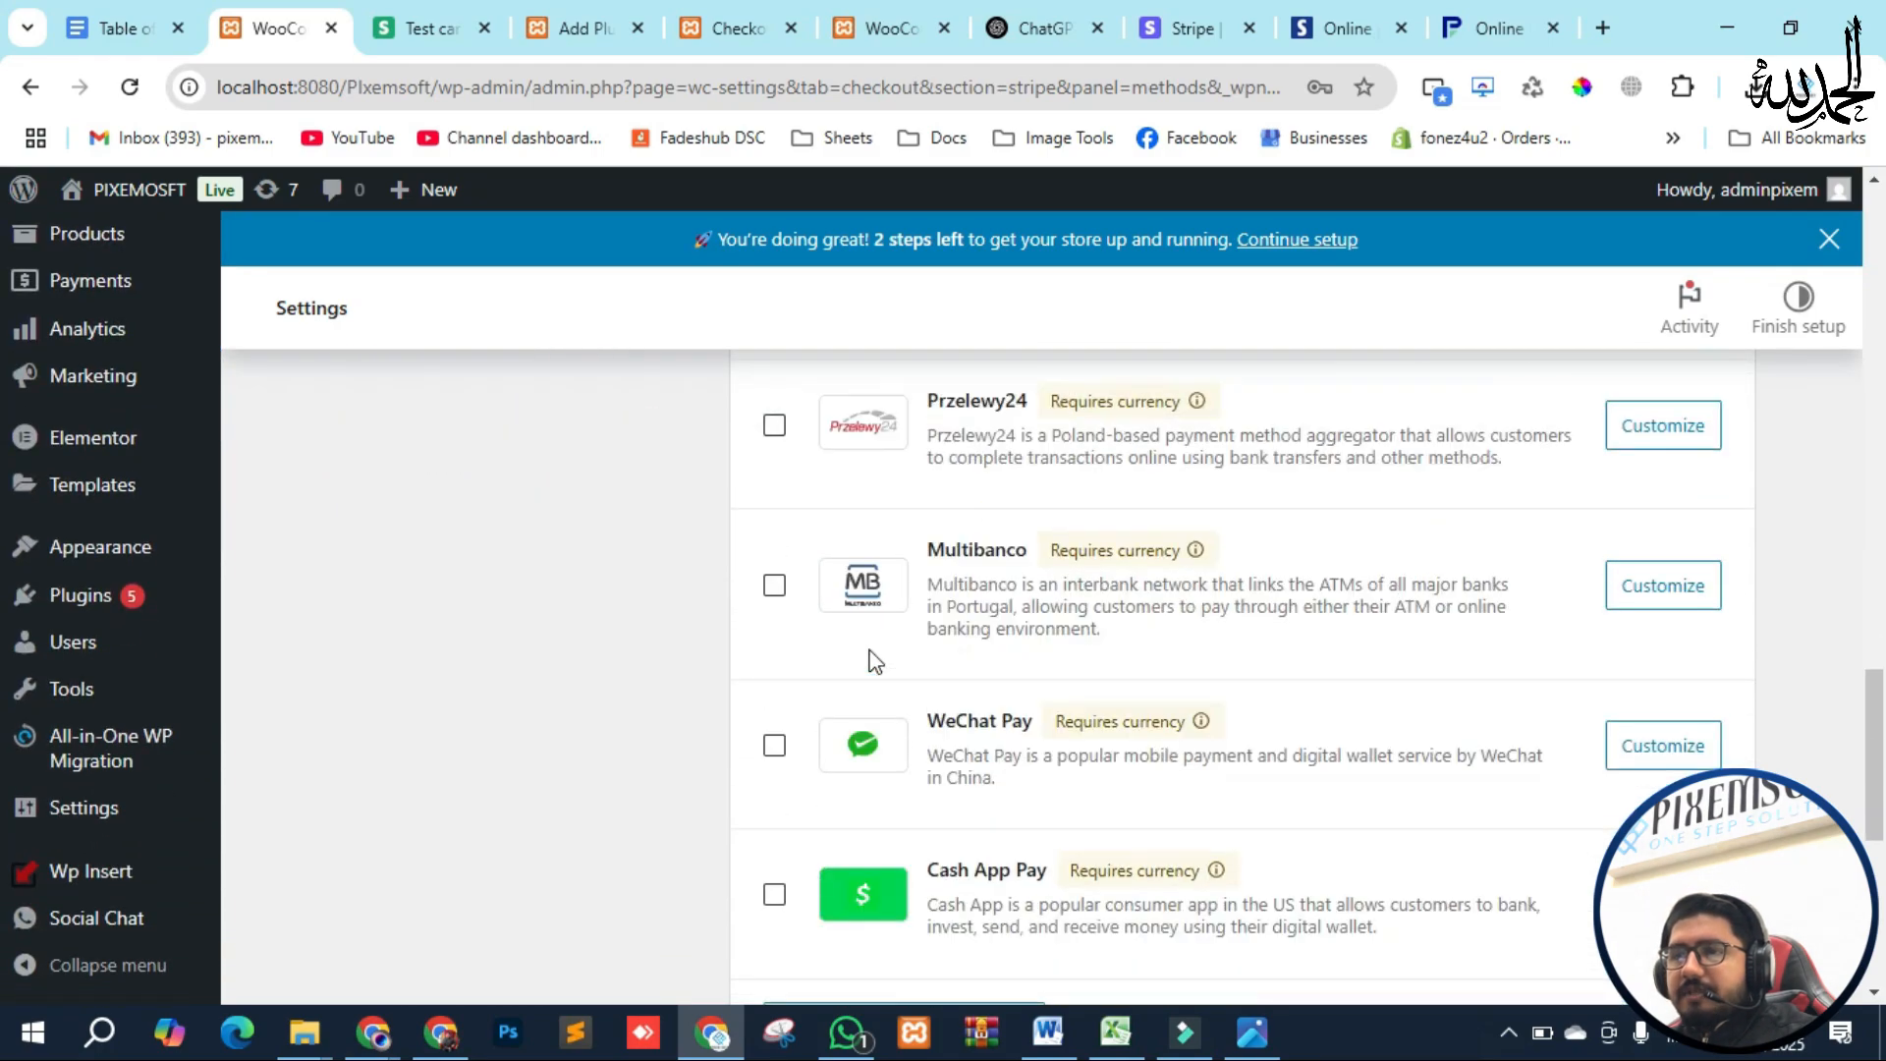
scroll(924, 558, "down", 3)
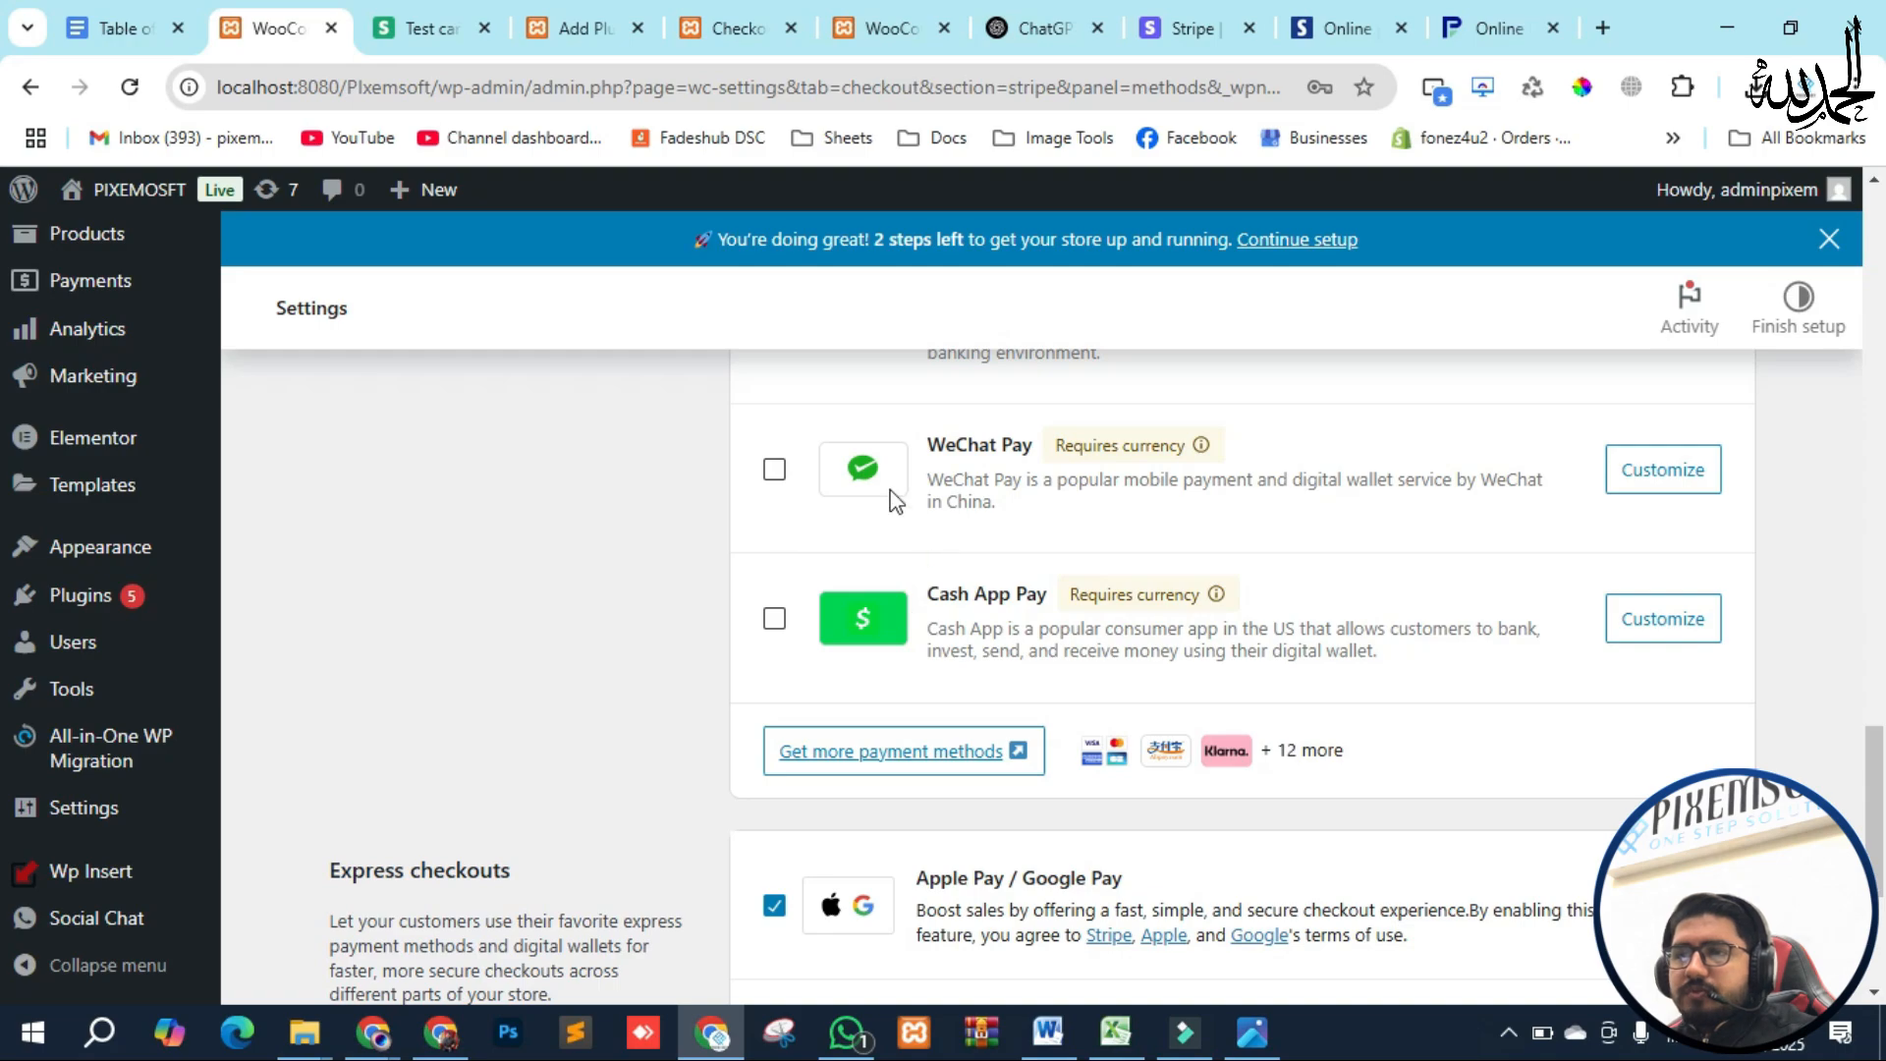
scroll(887, 574, "down", 4)
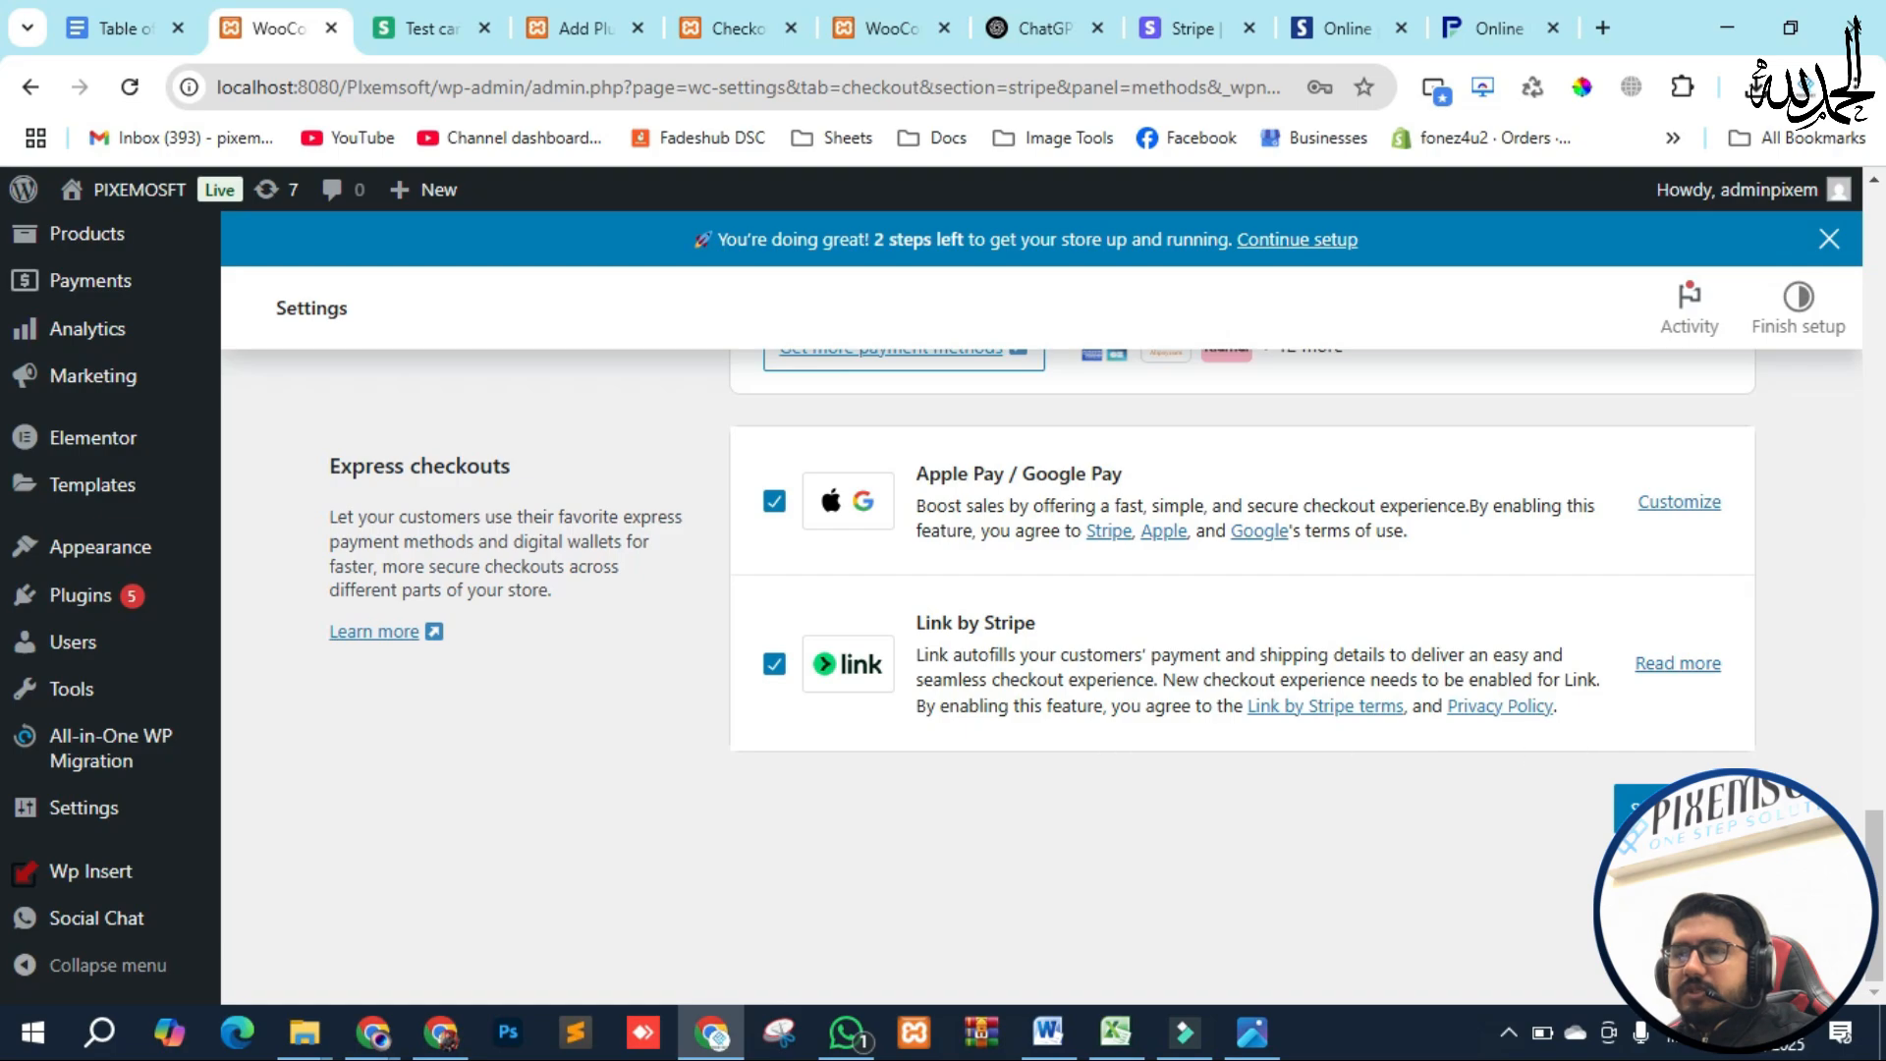
scroll(820, 781, "up", 20)
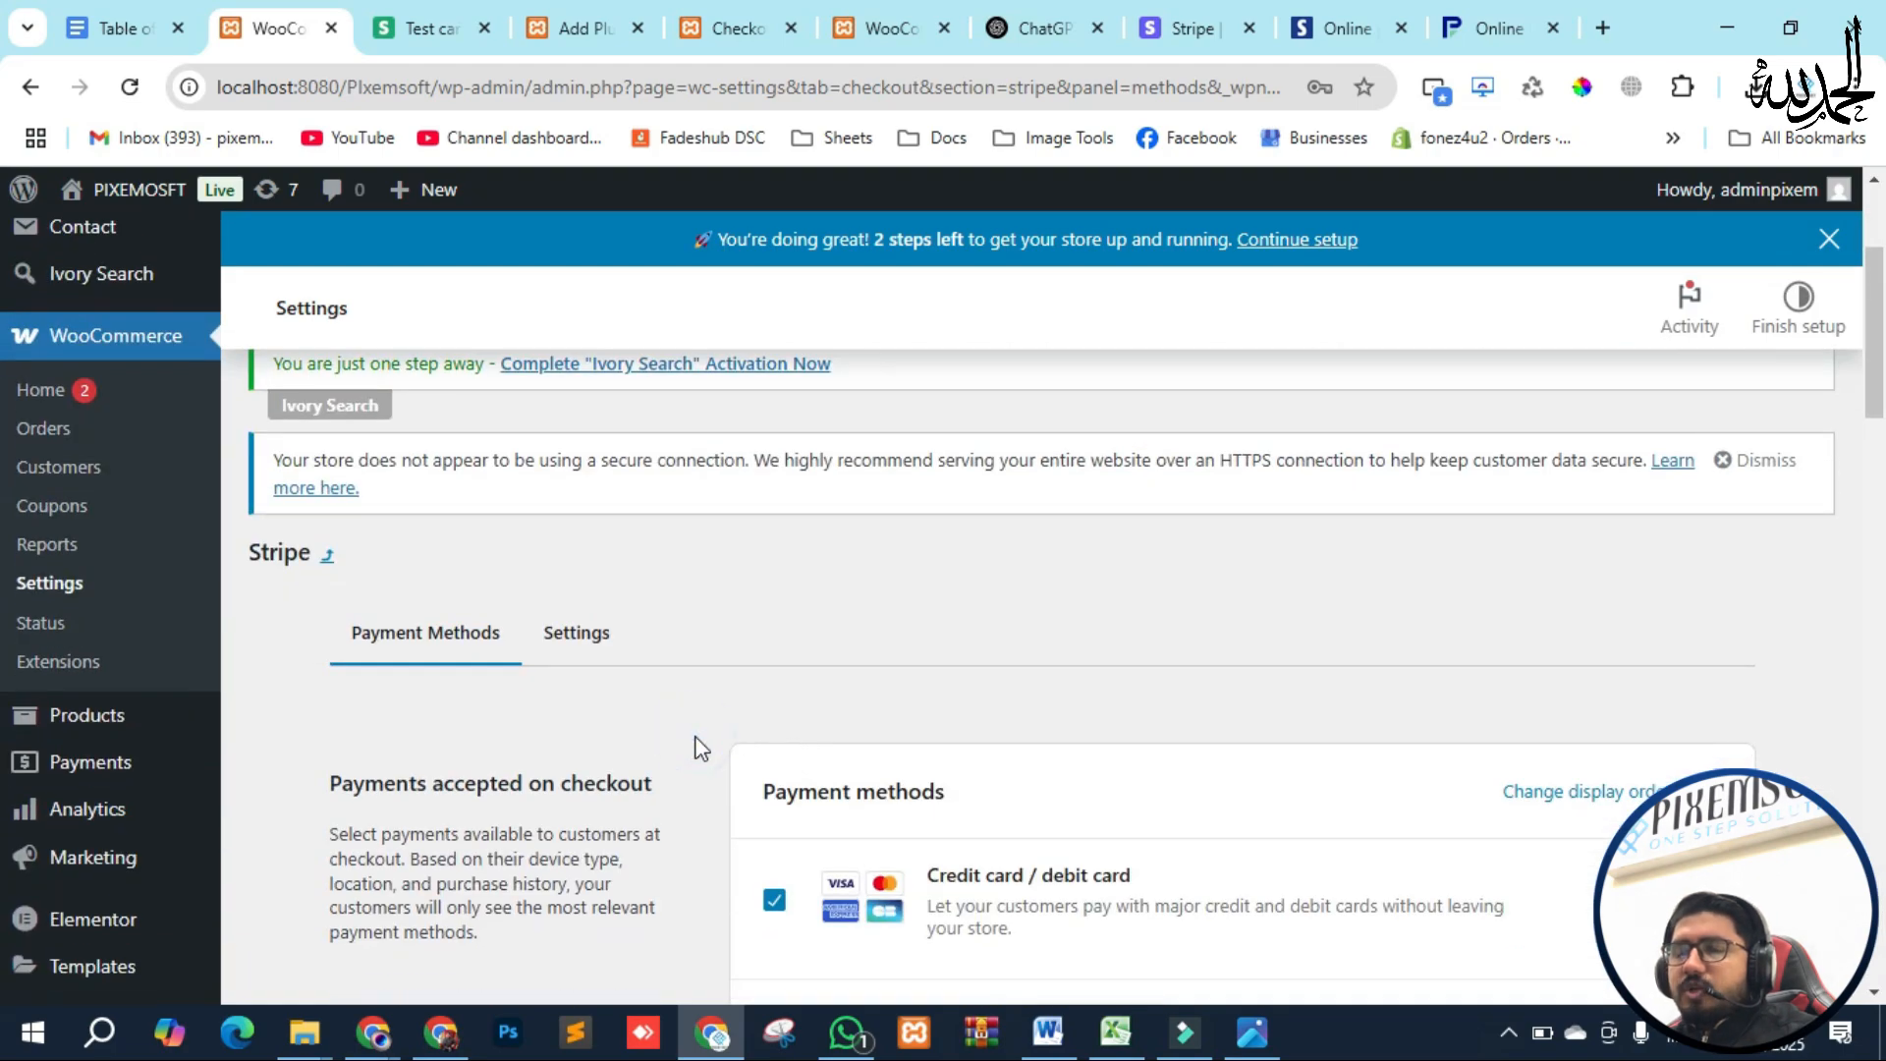
scroll(770, 717, "up", 3)
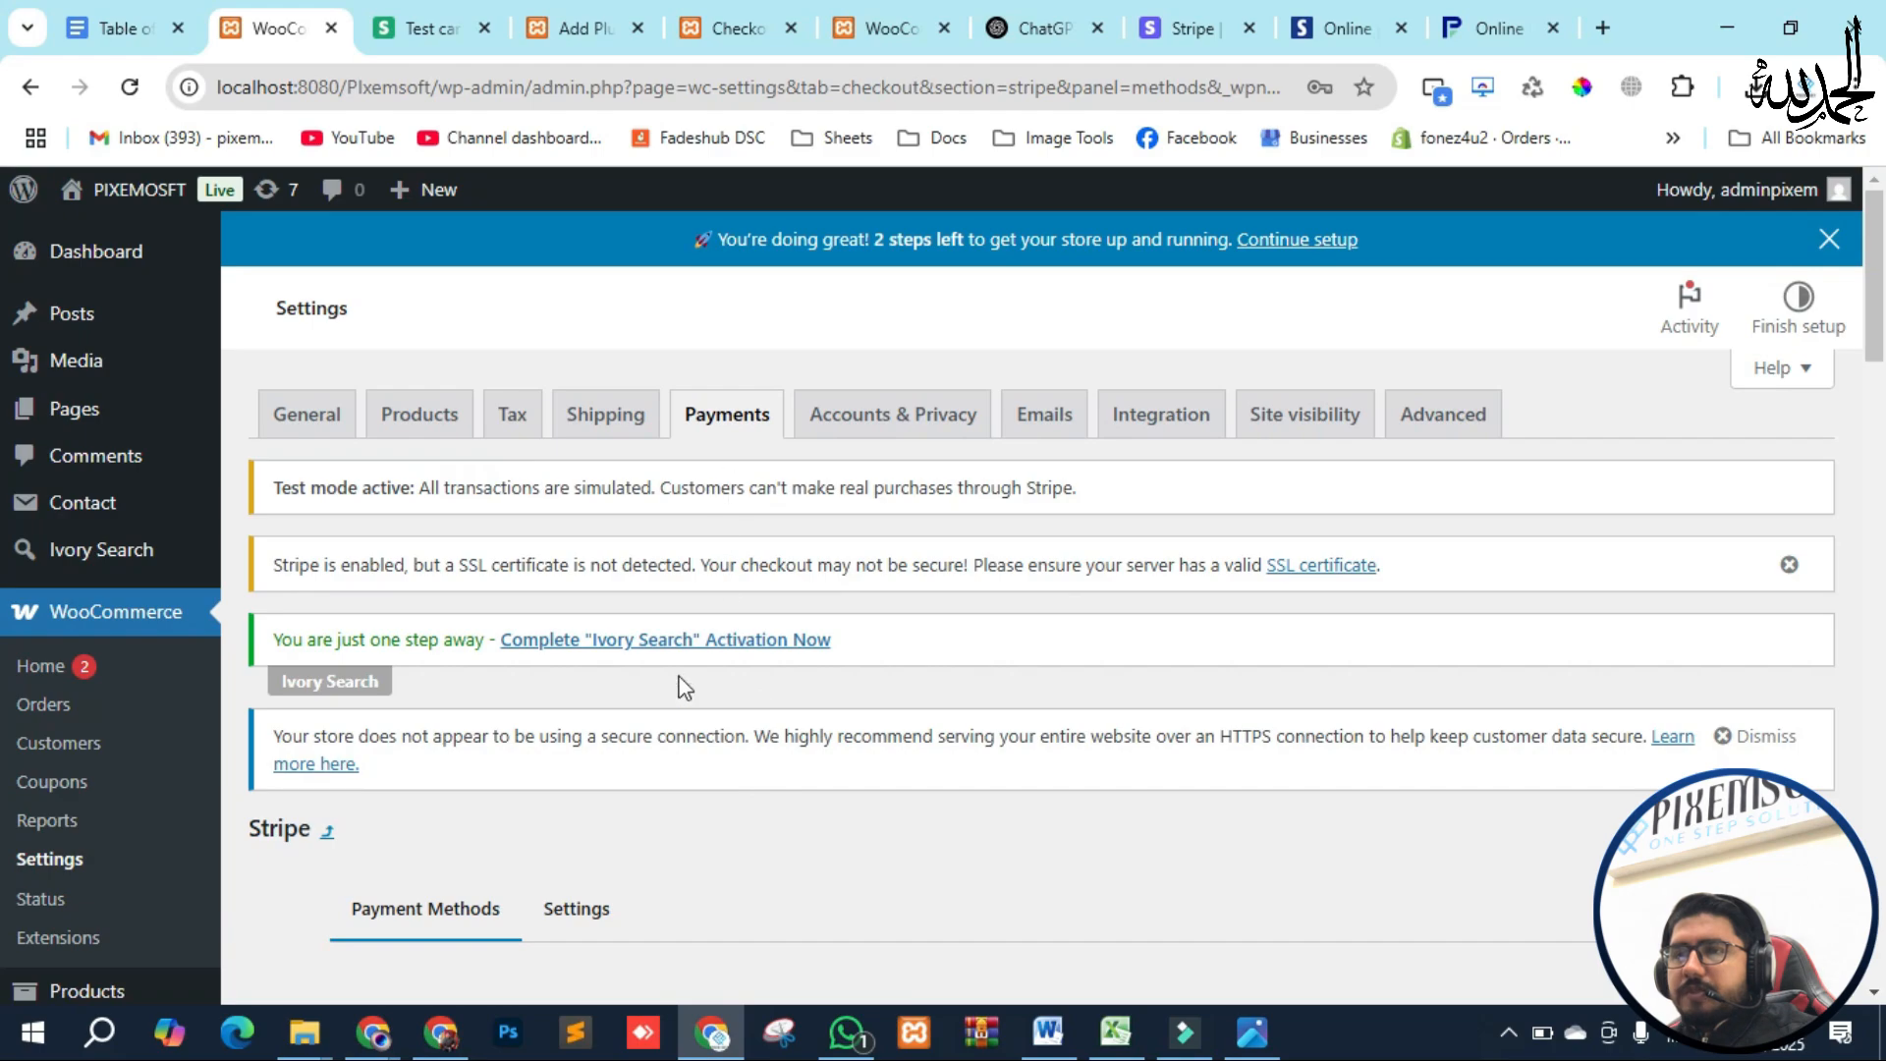
scroll(694, 796, "down", 3)
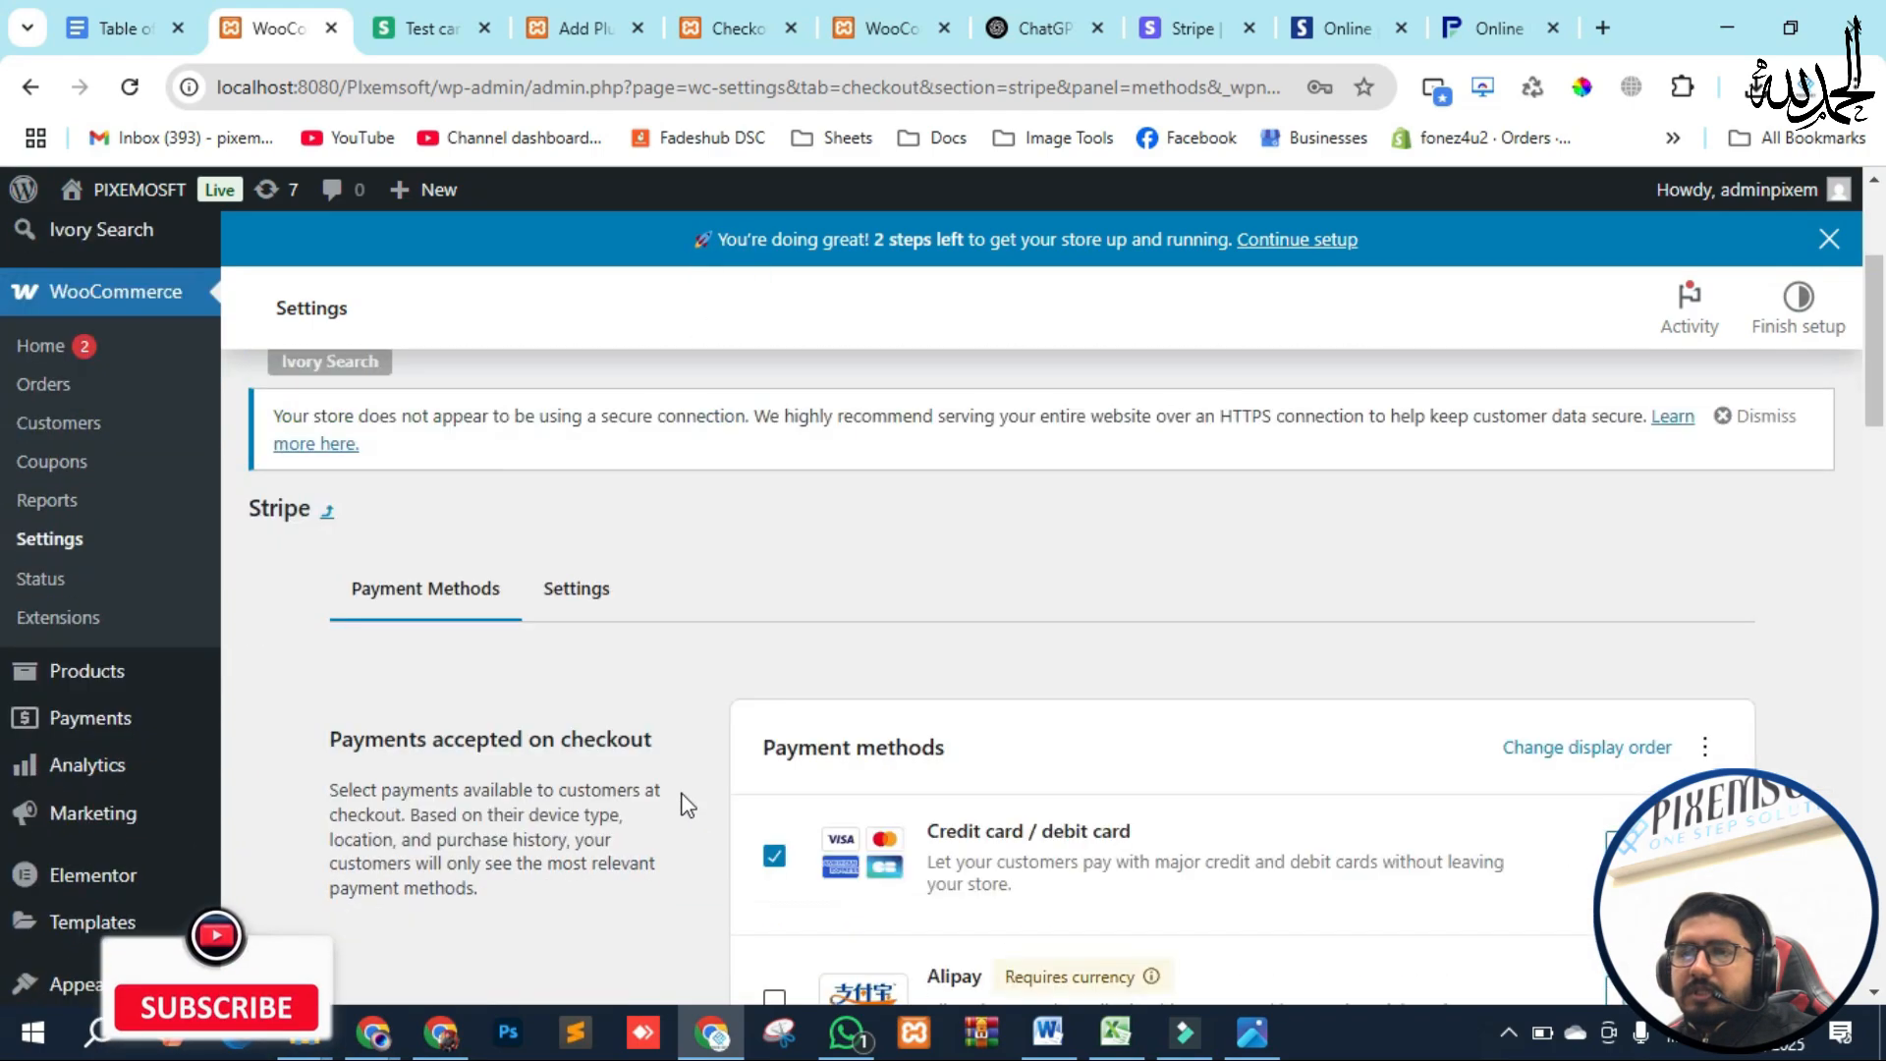
scroll(726, 676, "down", 2)
scroll(673, 540, "up", 5)
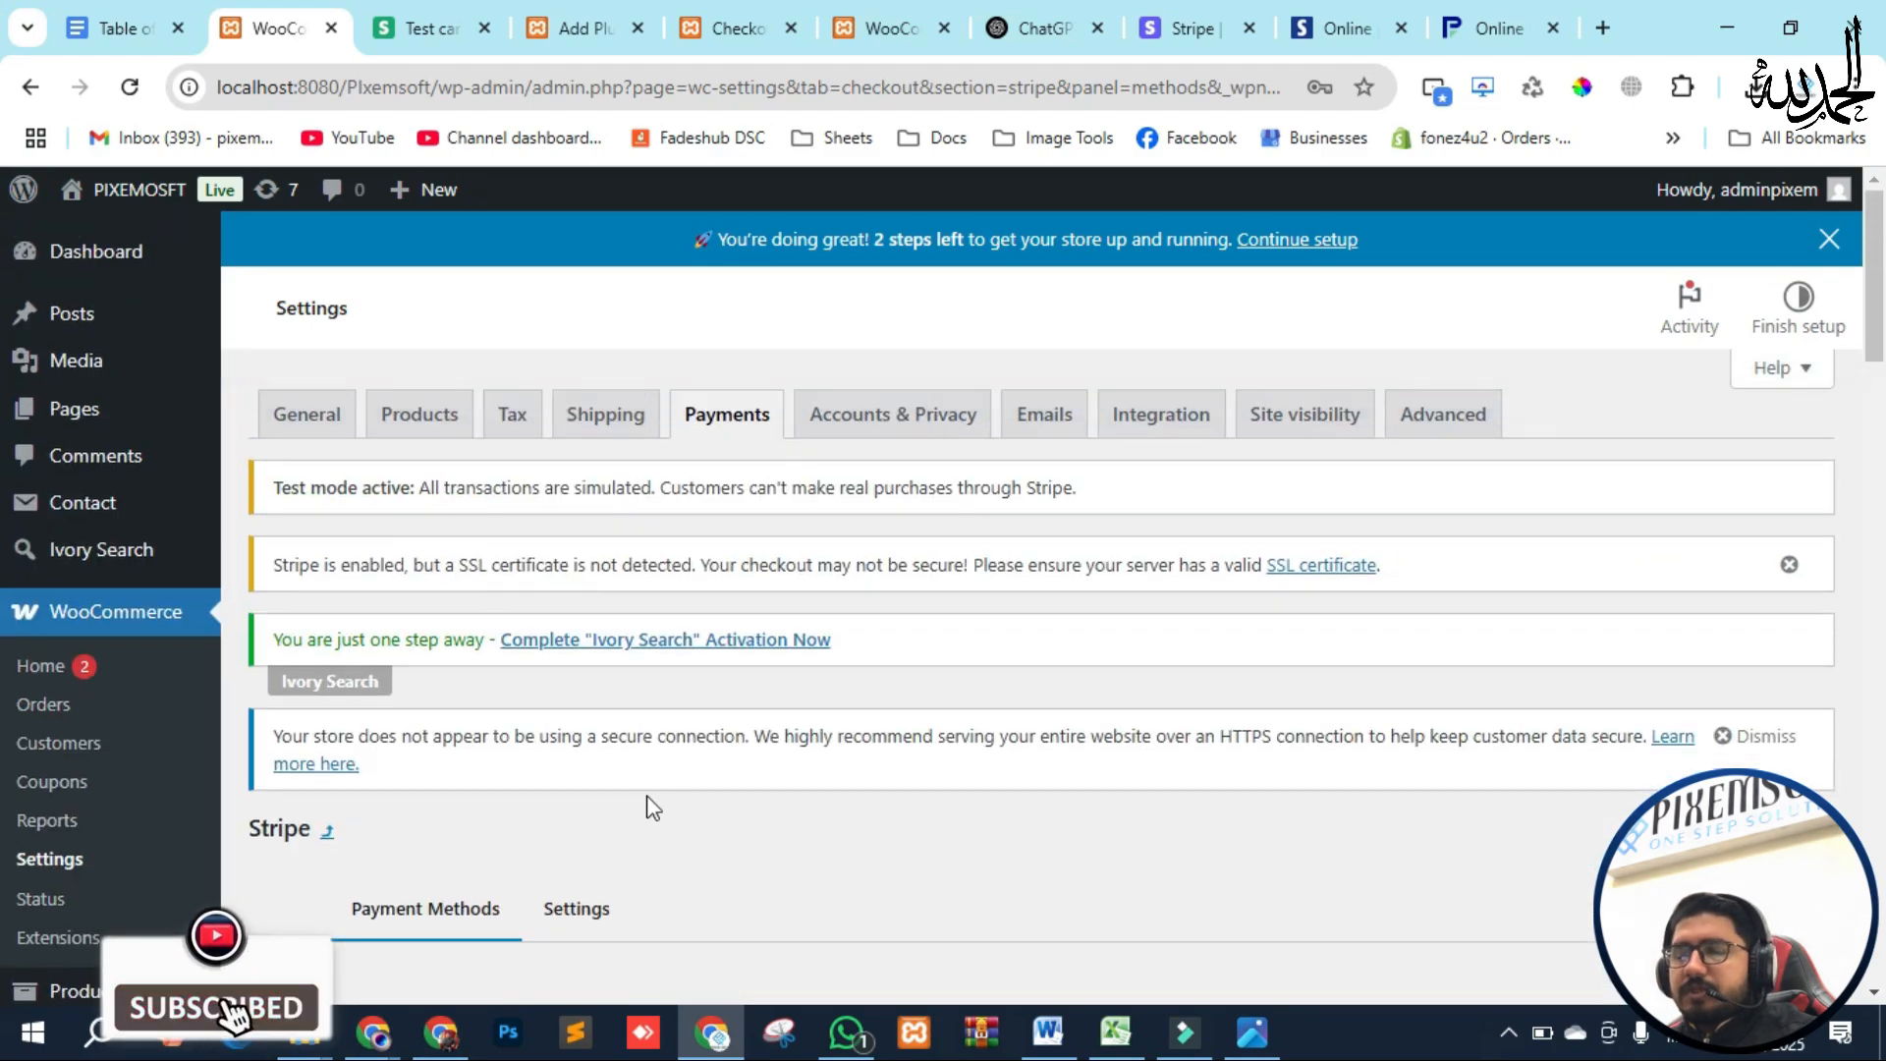